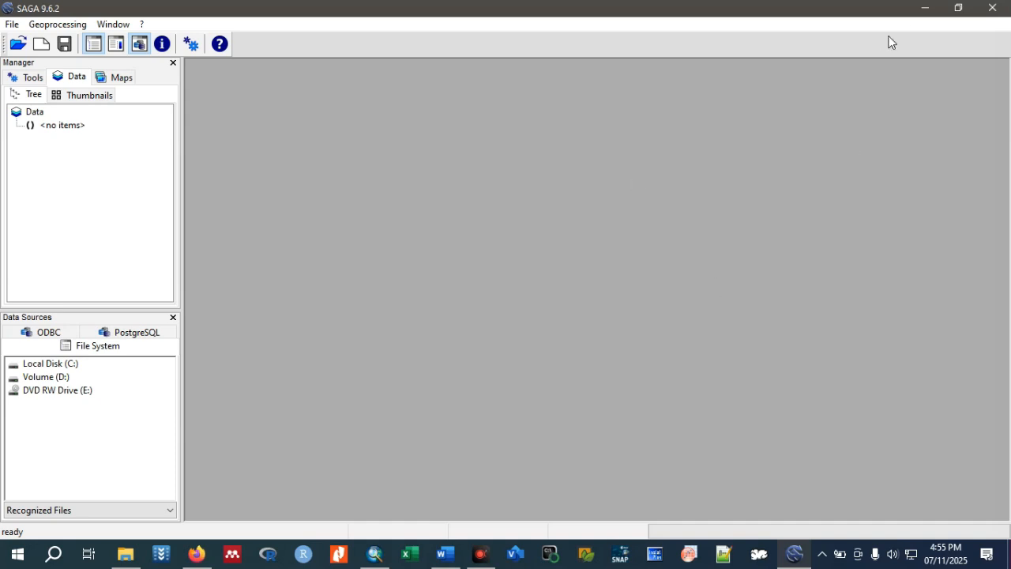
Switch to Word and review the manuscript's Environmental covariates section and Table 1 for the required DEM derivatives.
click(922, 14)
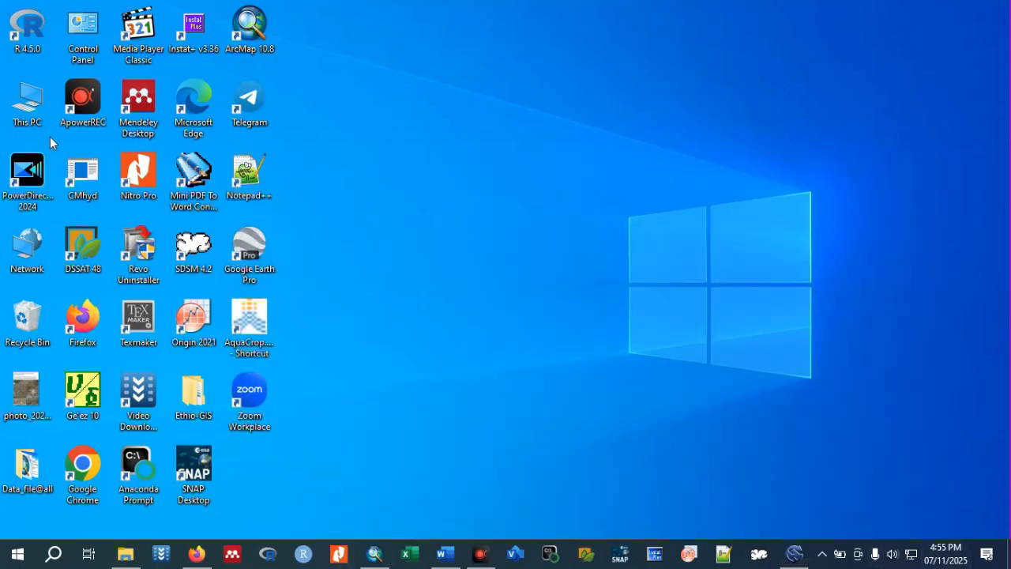
click(435, 485)
scroll(621, 258, up, 8)
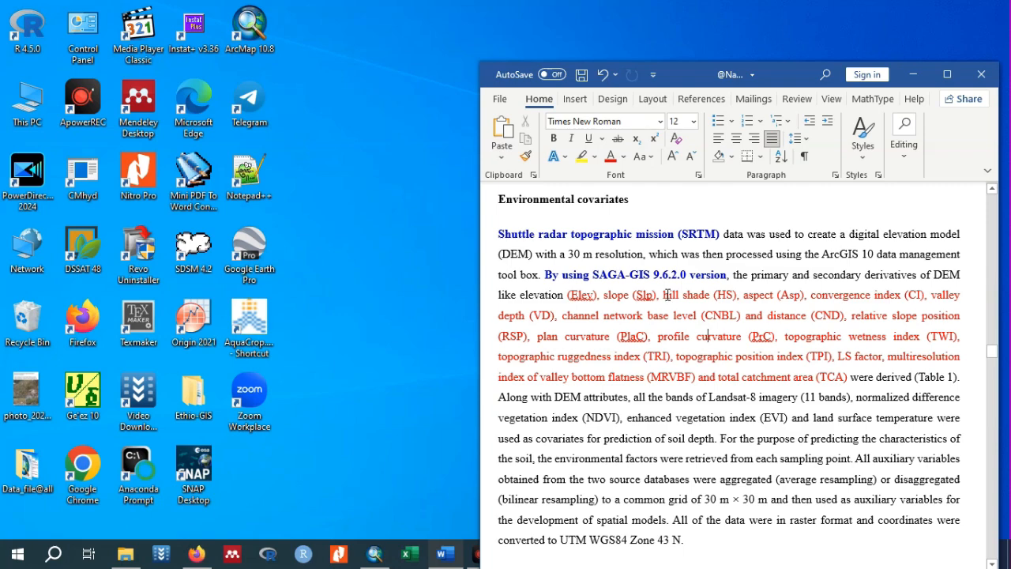
drag(790, 74, 732, 37)
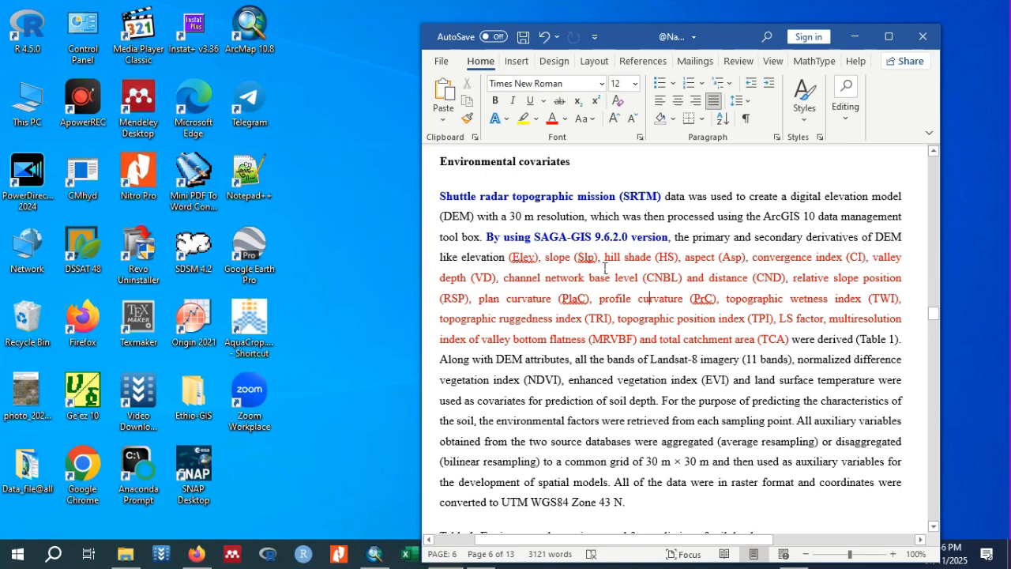
scroll(649, 265, down, 3)
scroll(651, 268, down, 3)
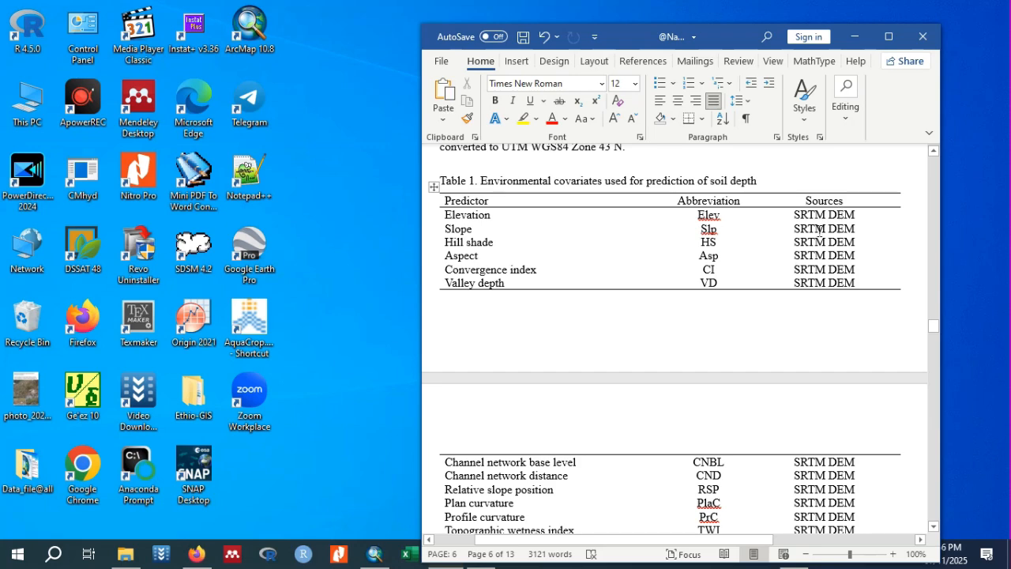
scroll(819, 230, up, 8)
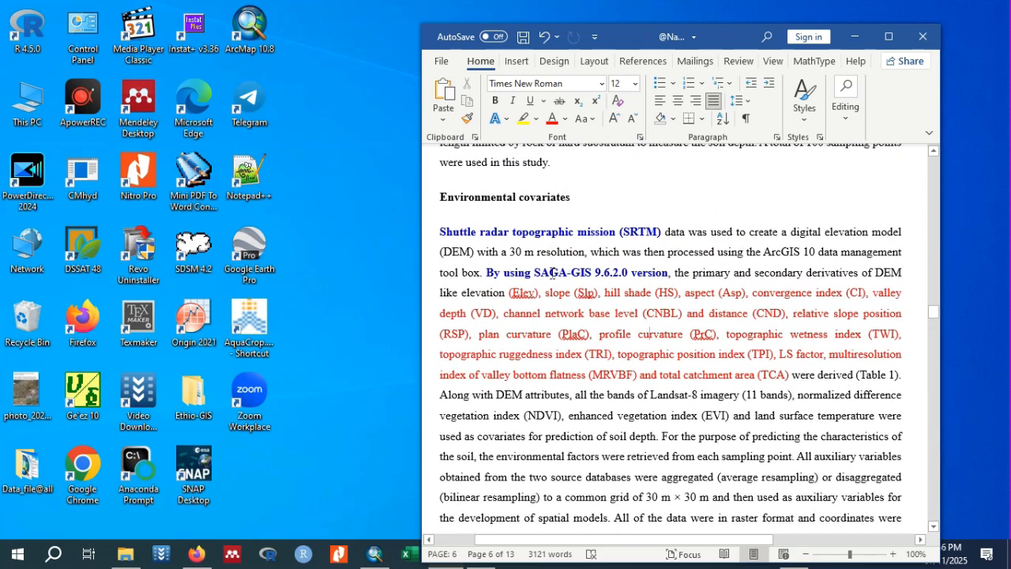
click(857, 37)
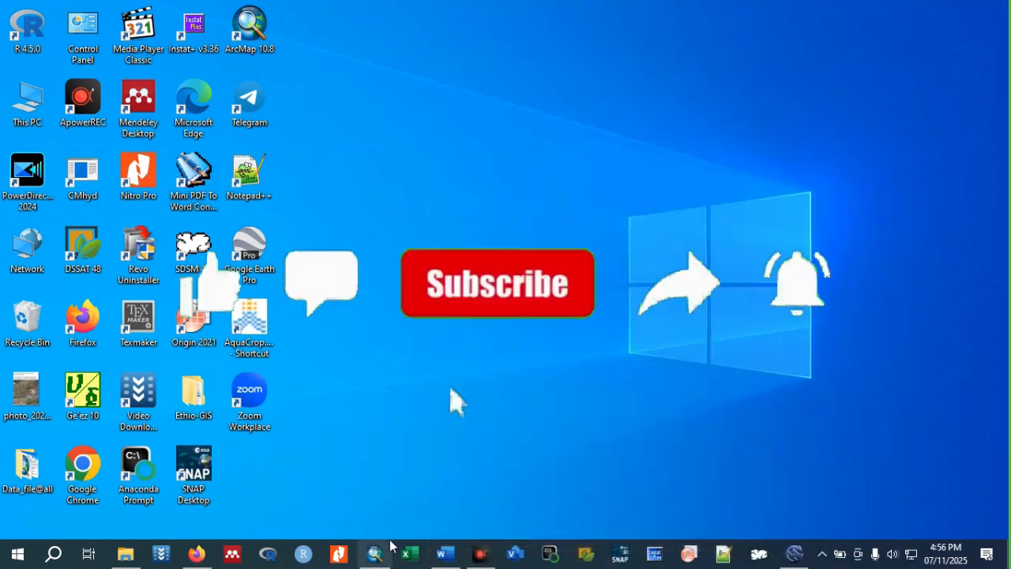
Switch to ArcMap and compare the Bale_zone_watershed1.tif raster with the Bale_Zone boundary and the DEM layer by toggling their visibility.
mouse_move(375, 553)
click(365, 493)
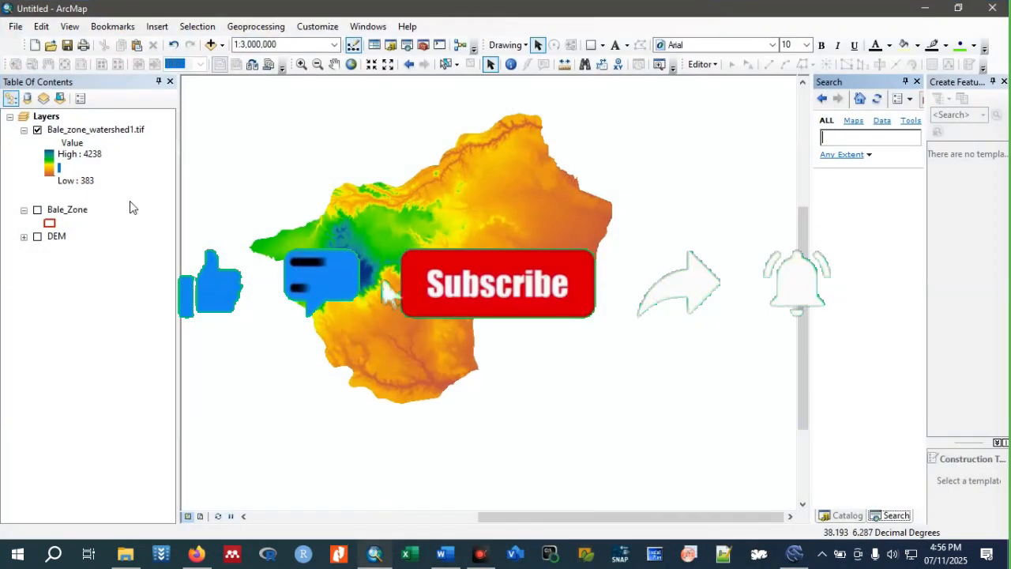
click(38, 131)
click(37, 210)
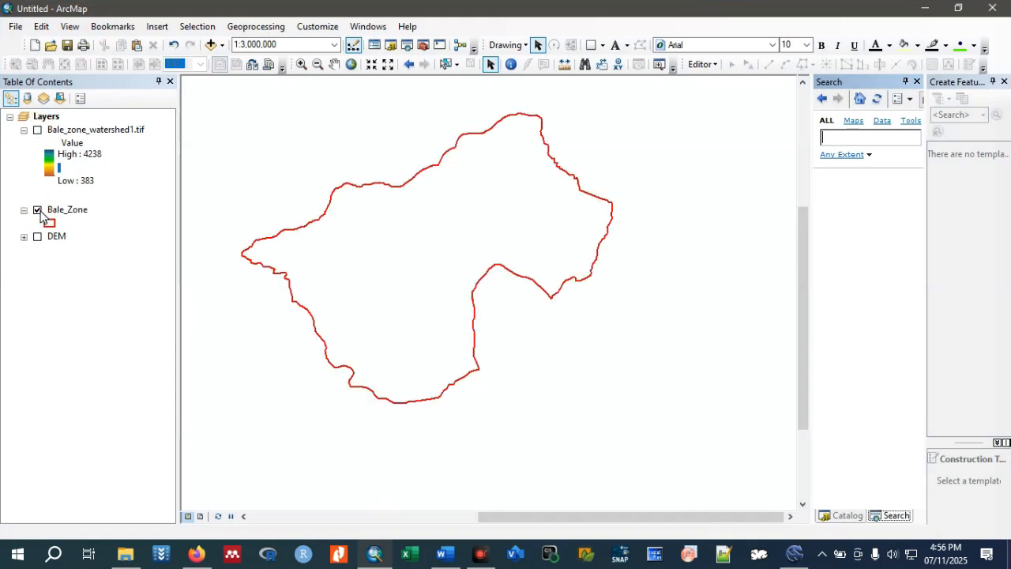
click(37, 131)
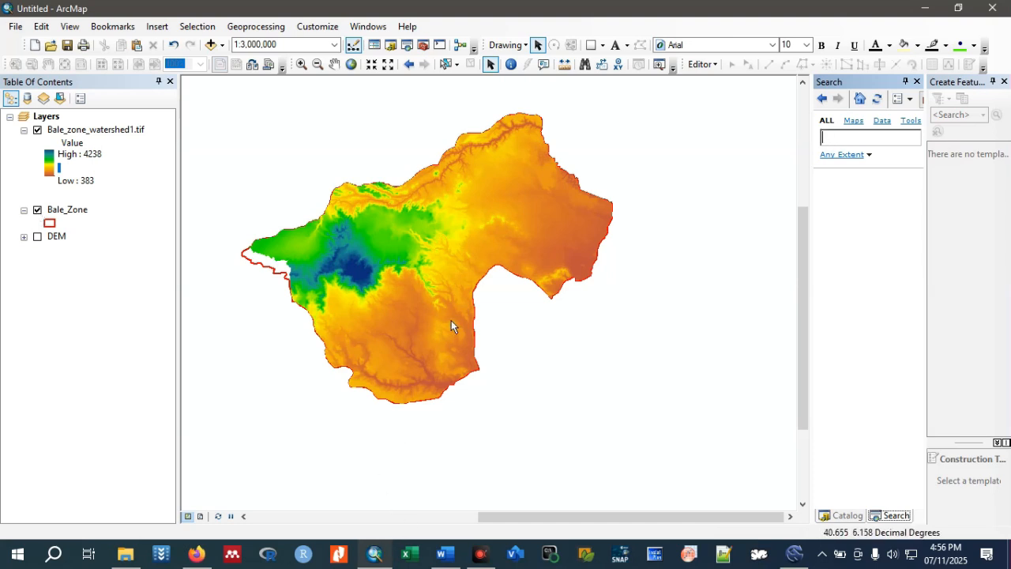
click(37, 237)
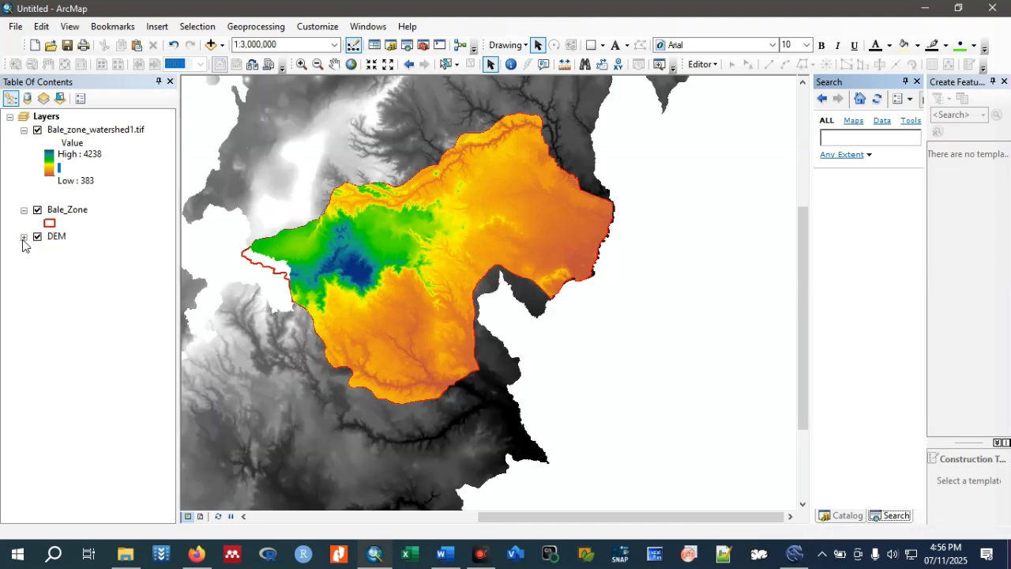
click(23, 237)
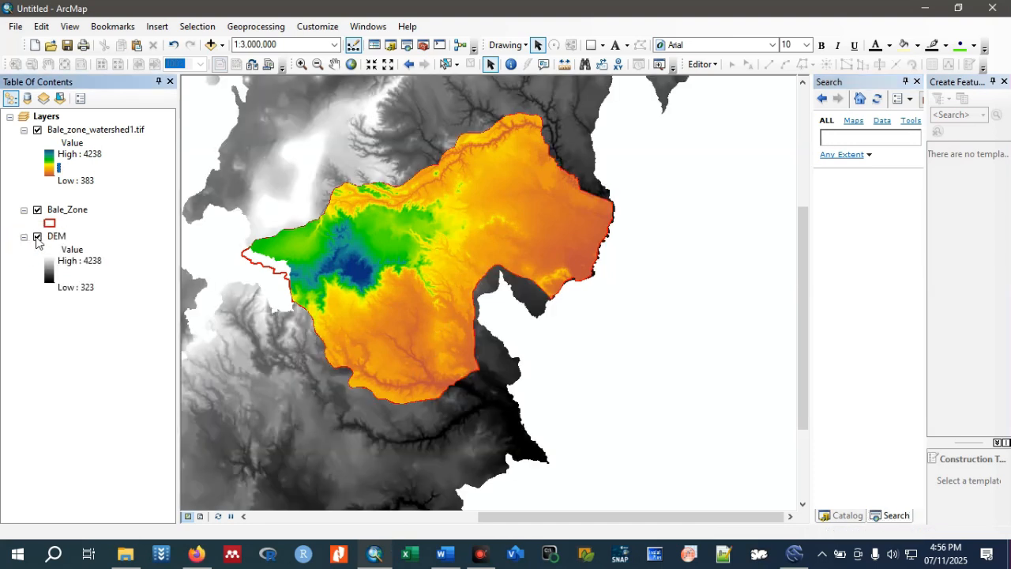
click(37, 237)
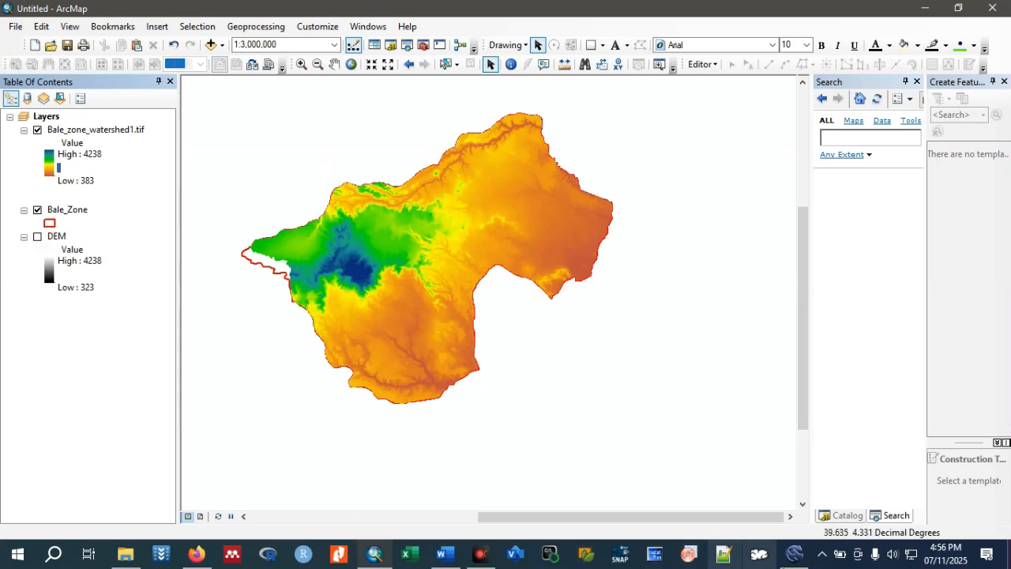
Switch to SAGA and browse the geoprocessing tools for importing grid files.
mouse_move(794, 553)
click(794, 498)
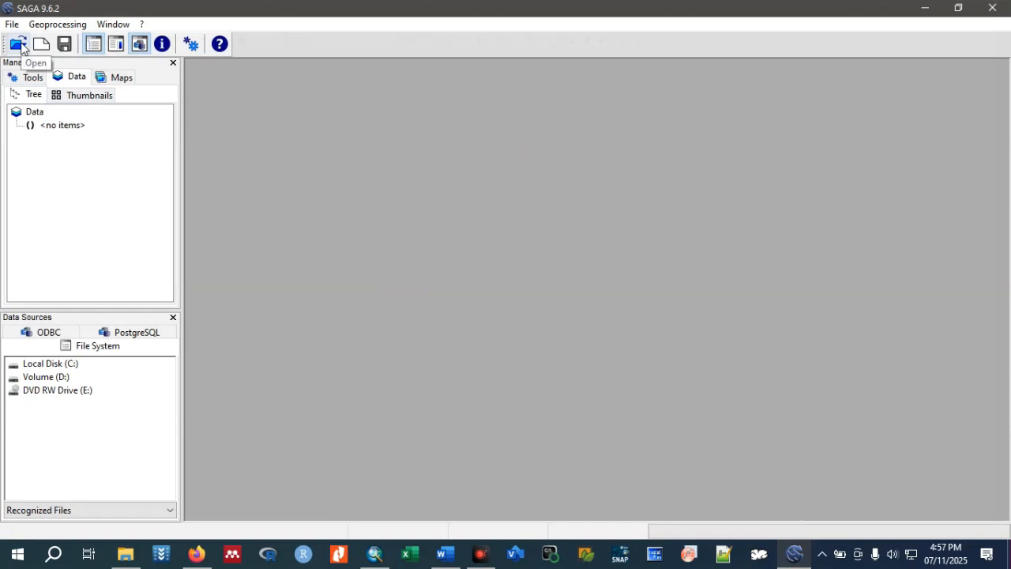
click(48, 24)
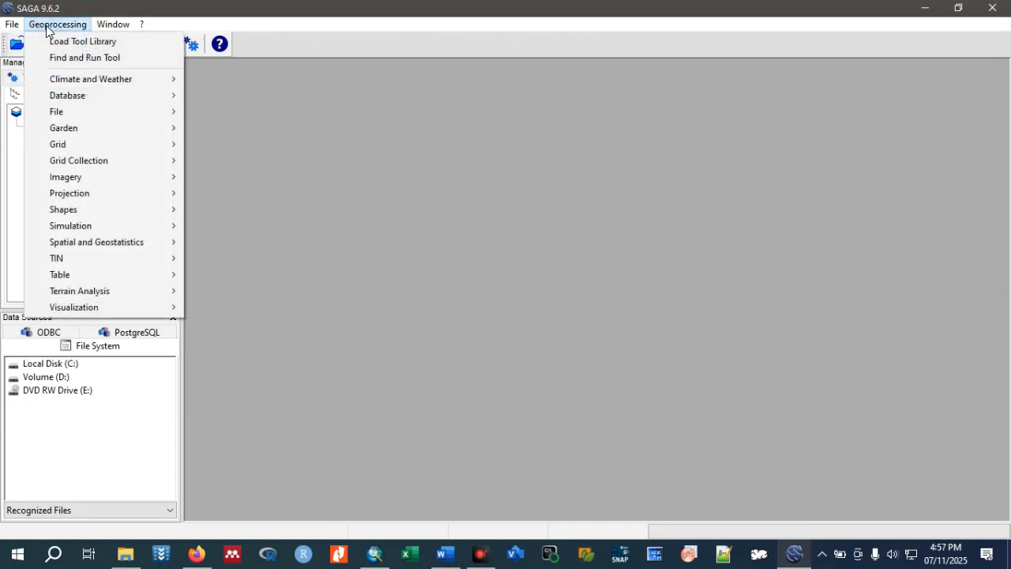
mouse_move(66, 114)
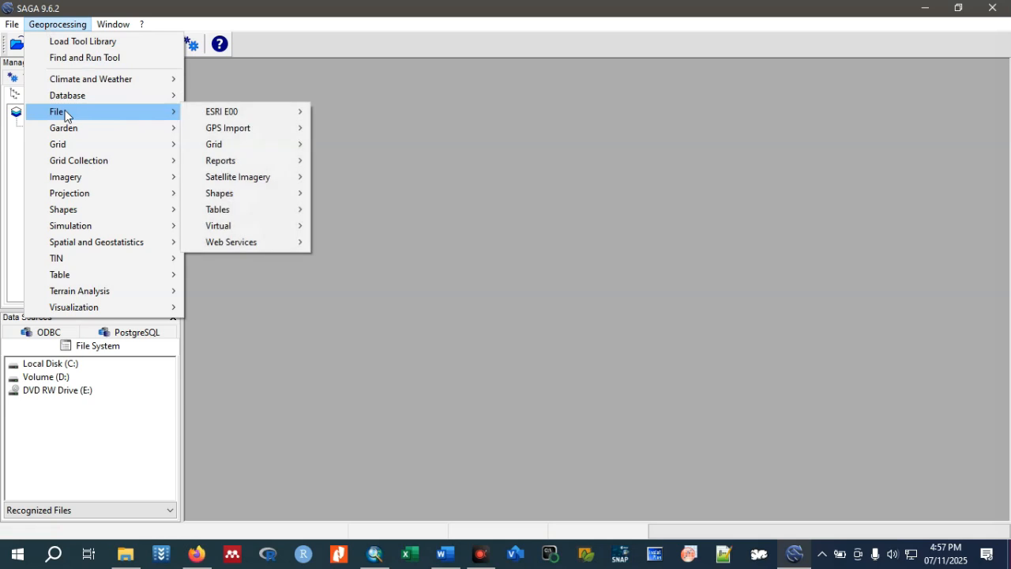
mouse_move(225, 150)
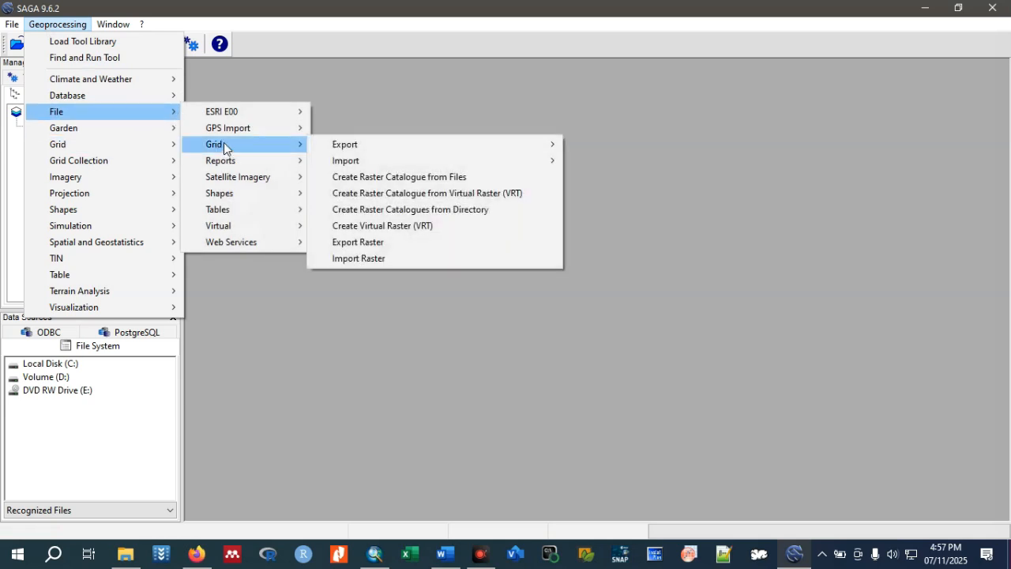
mouse_move(501, 164)
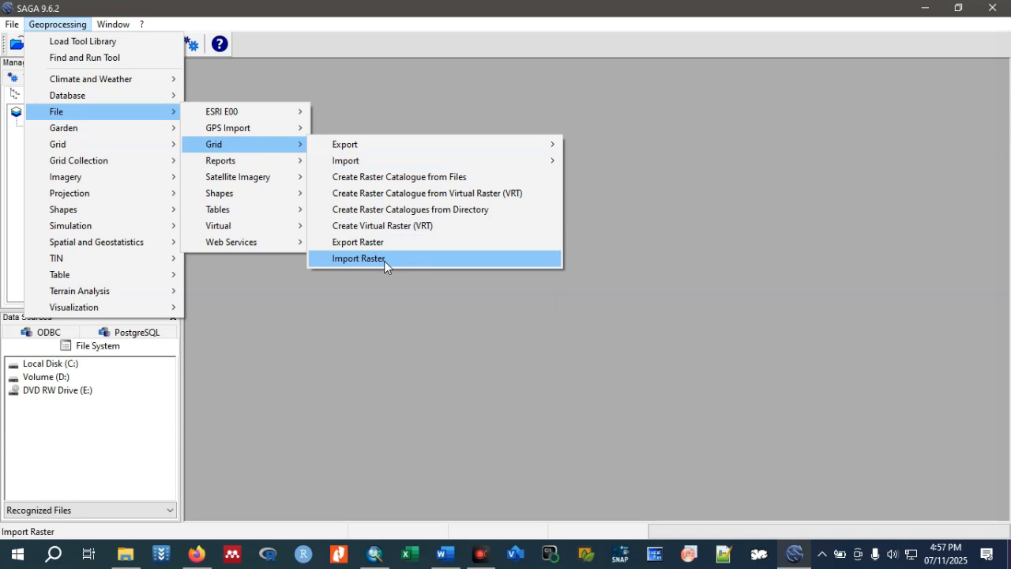
click(192, 21)
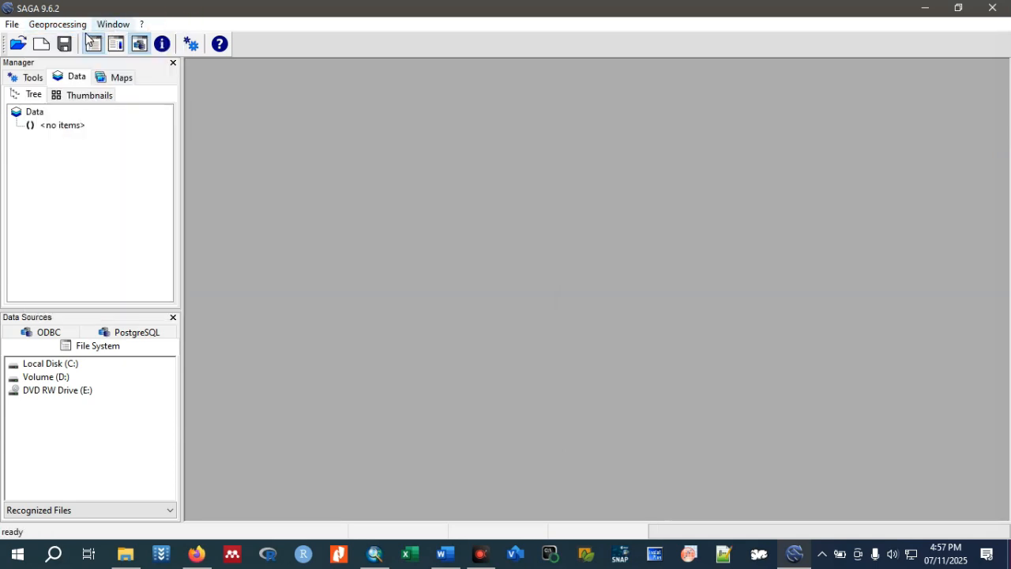
Load Bale_zone_watershed1.tif from the Ethio_GIS and Remote Sensing Data folder and display the grid in a map.
click(19, 44)
scroll(244, 260, down, 7)
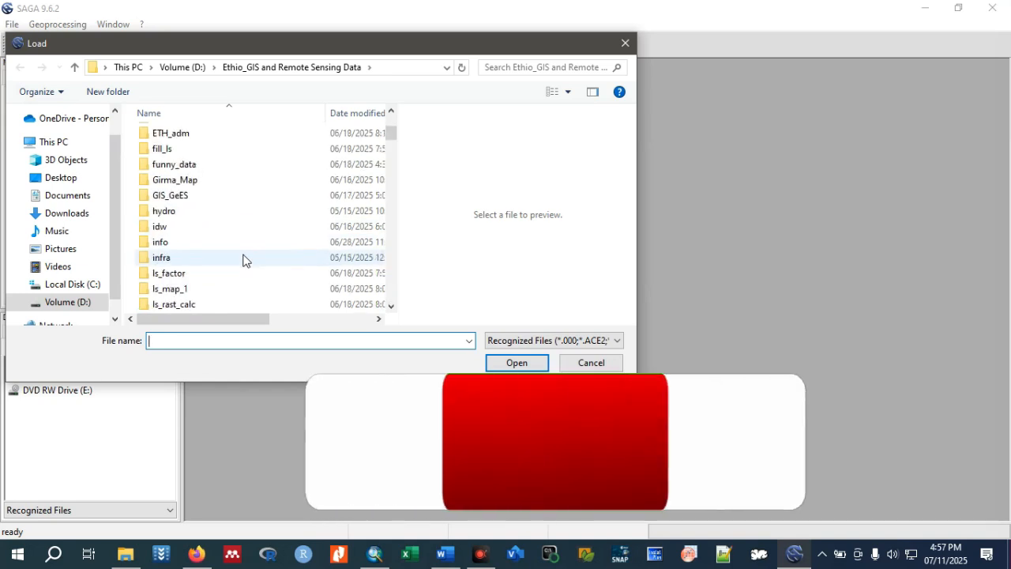
scroll(244, 260, down, 5)
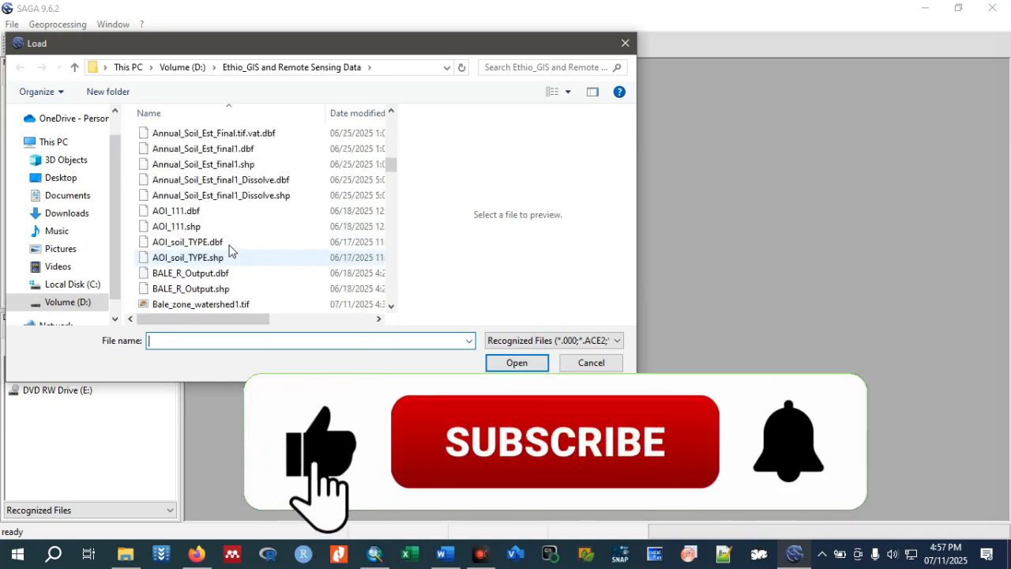
scroll(230, 250, down, 2)
click(240, 211)
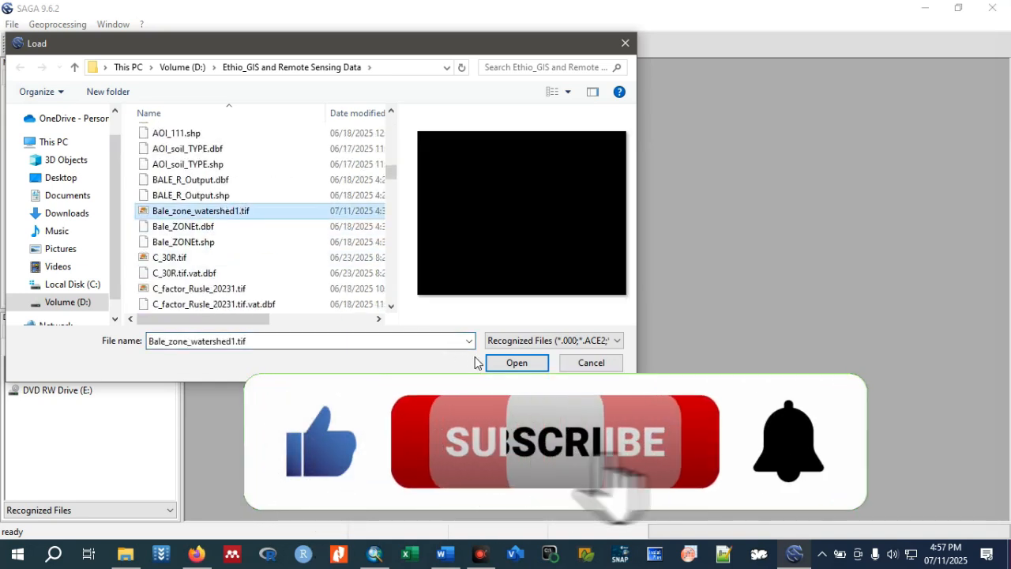
click(512, 363)
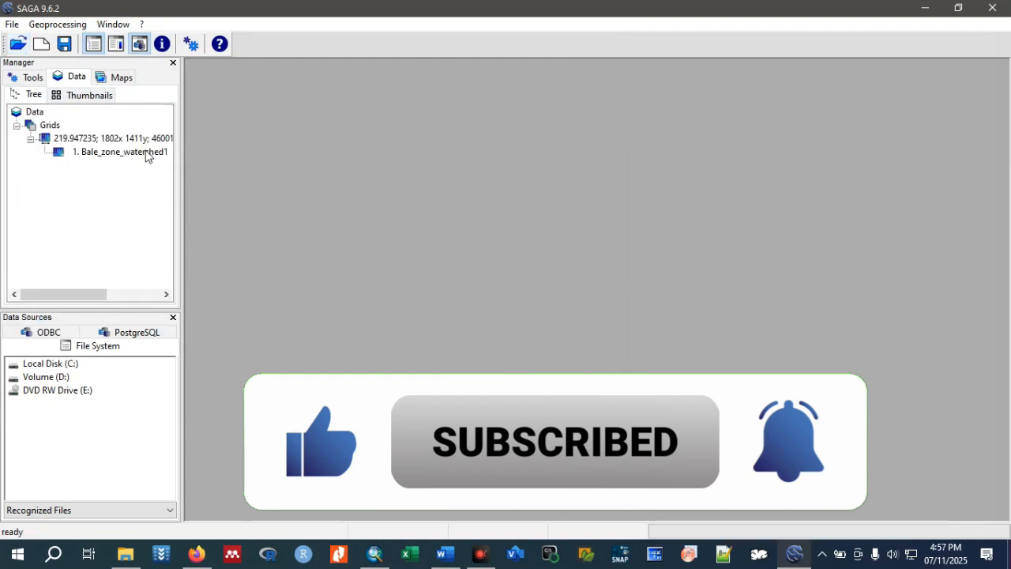
double_click(122, 152)
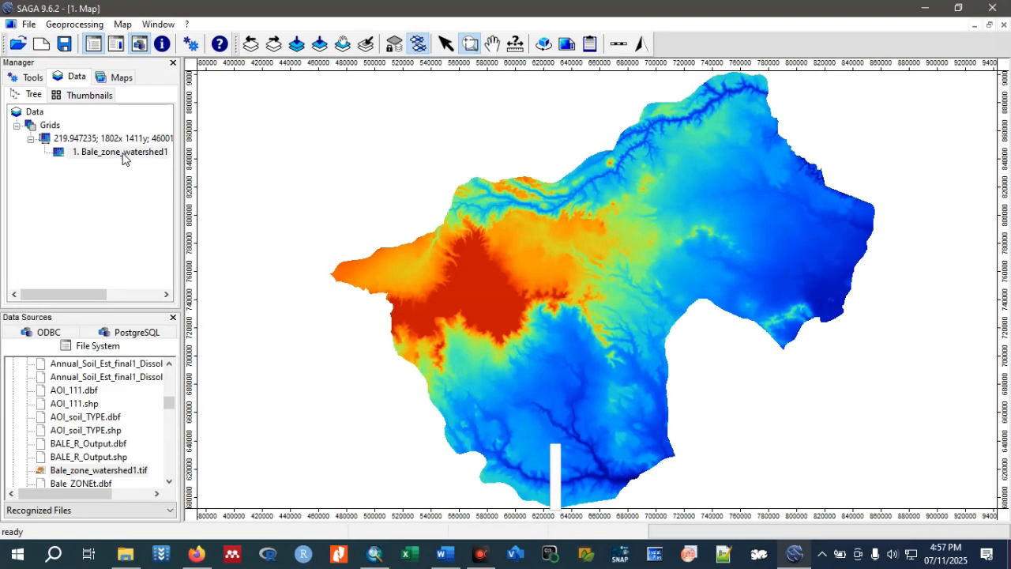
click(989, 24)
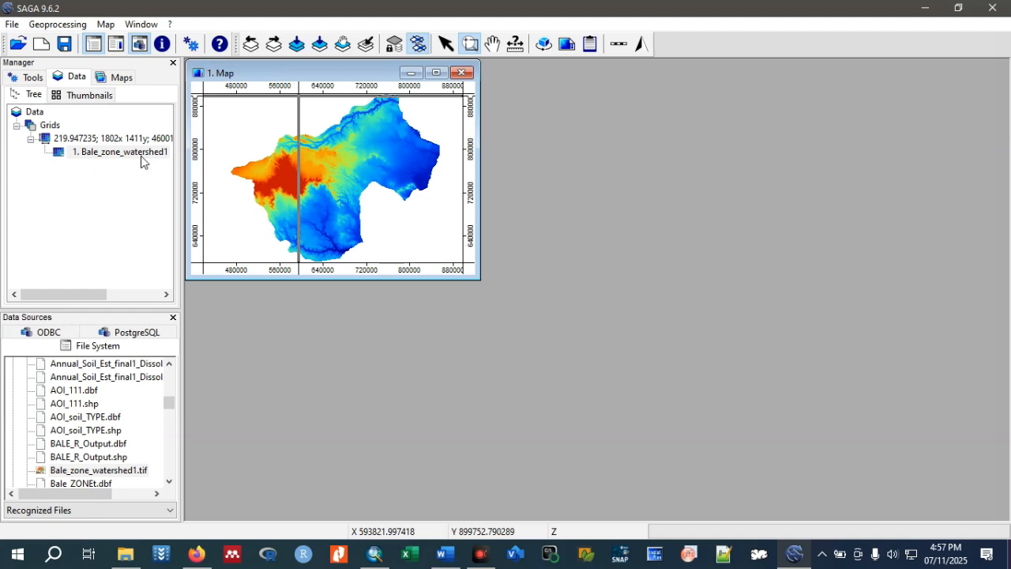
Open Basic Terrain Analysis with the 219.947235; 1802x 1411y grid system and Bale_zone_watershed1 as elevation, and review the output list.
click(49, 26)
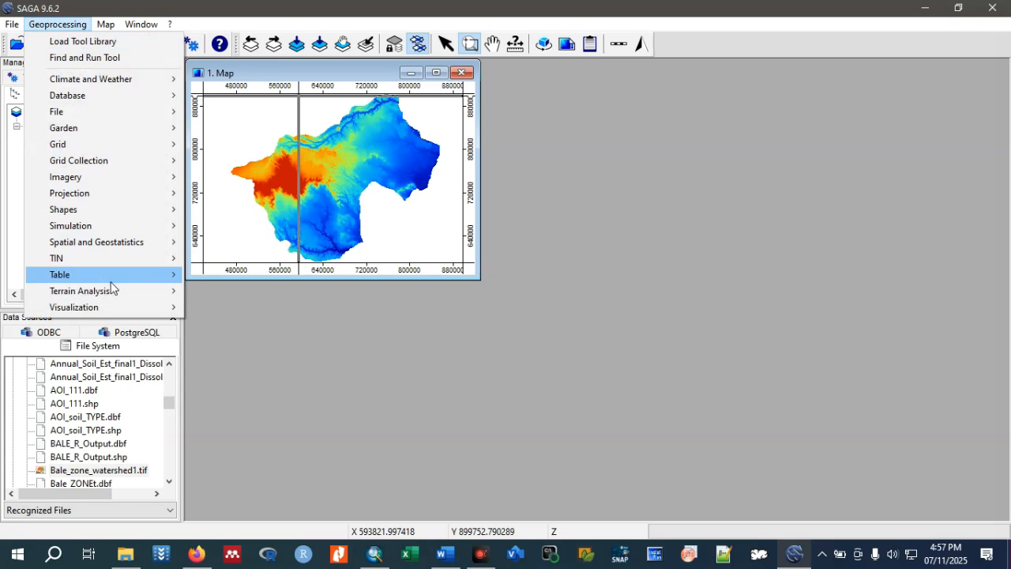
mouse_move(113, 290)
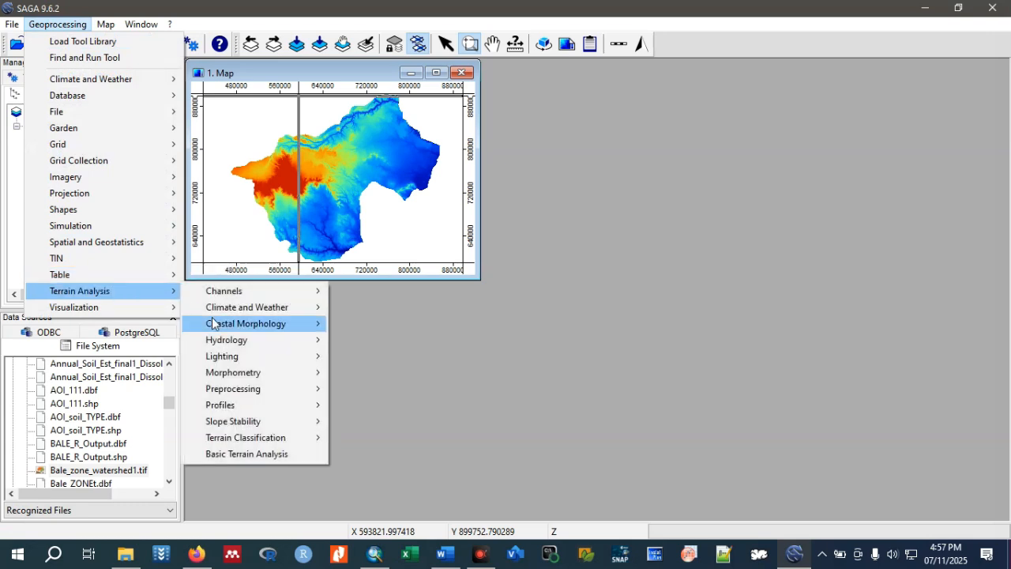
click(242, 455)
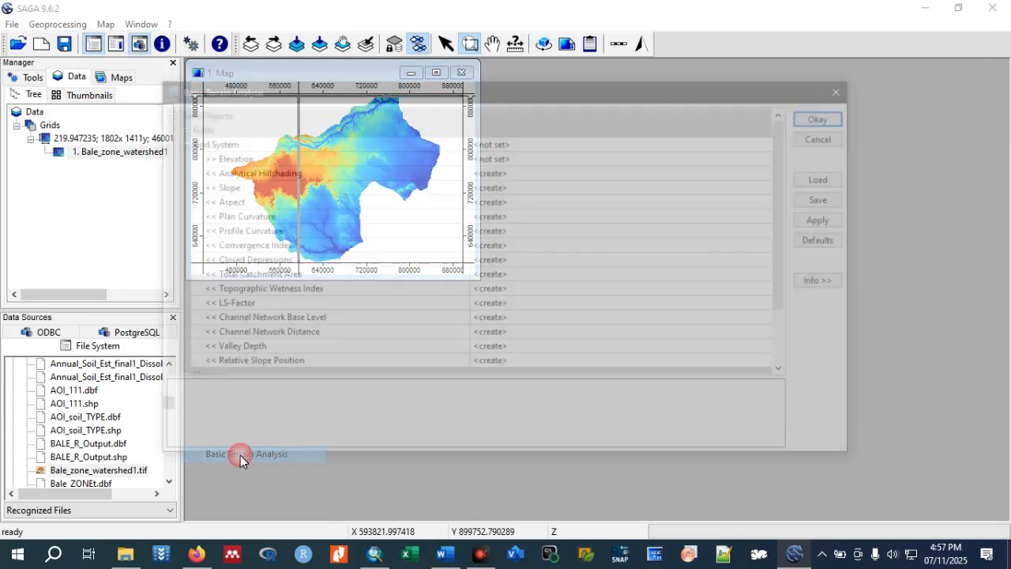
click(769, 141)
click(773, 140)
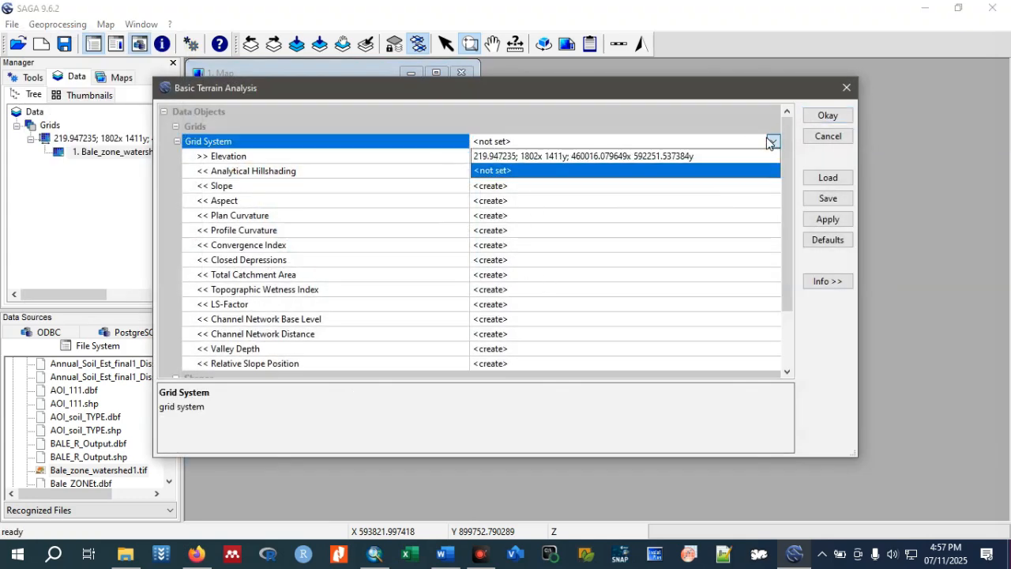
click(620, 158)
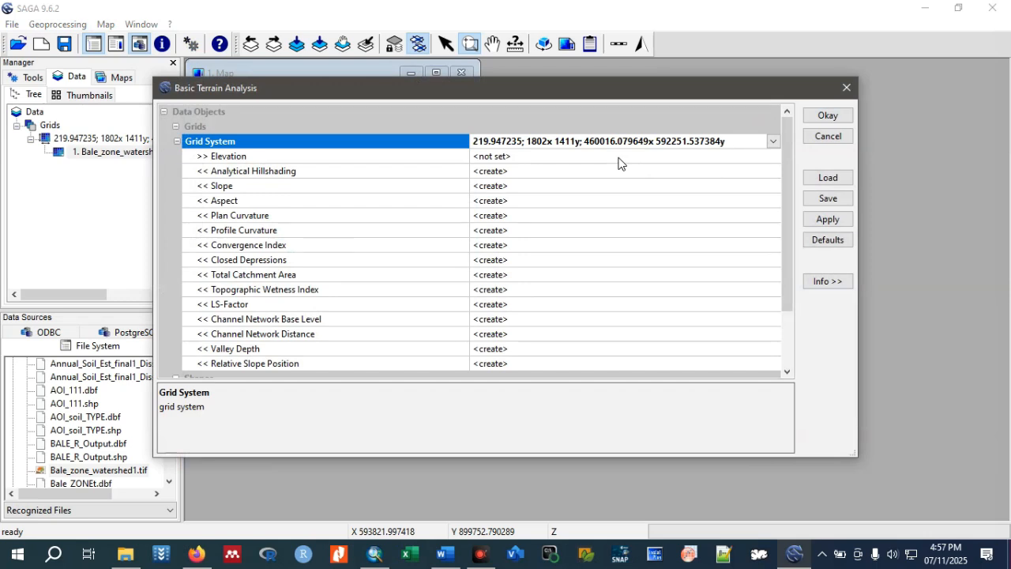
click(525, 157)
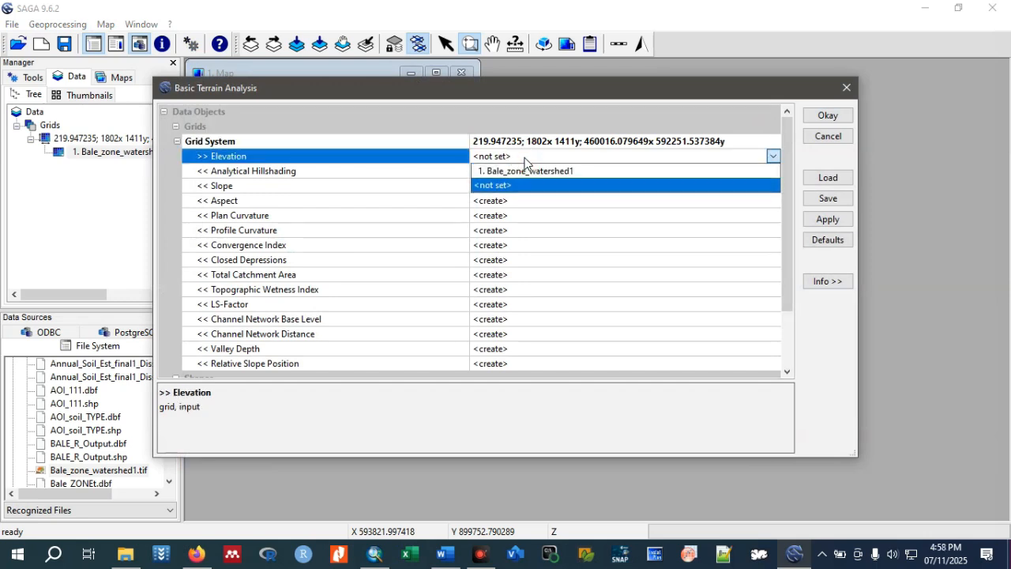
click(523, 171)
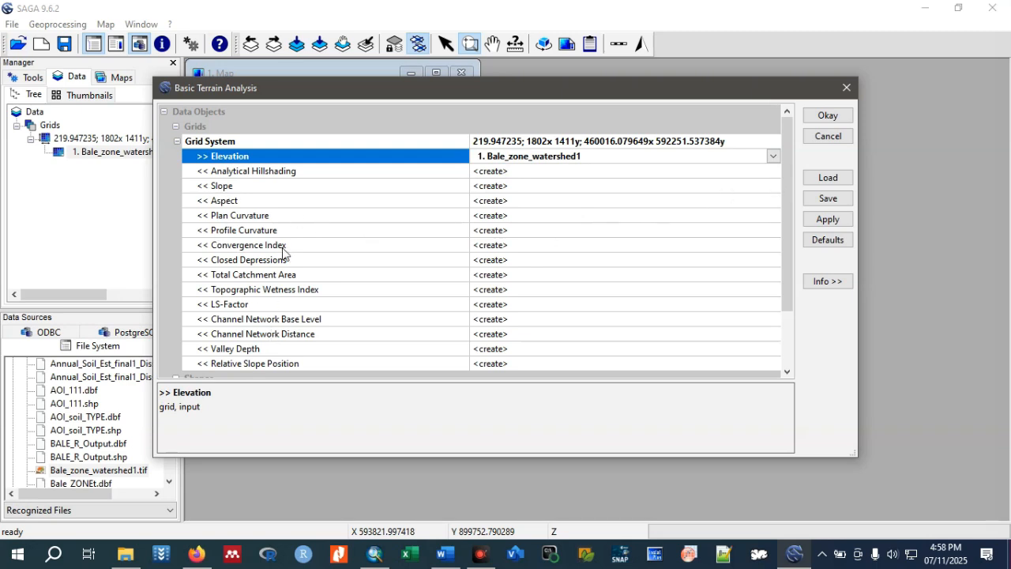
drag(786, 255, 789, 295)
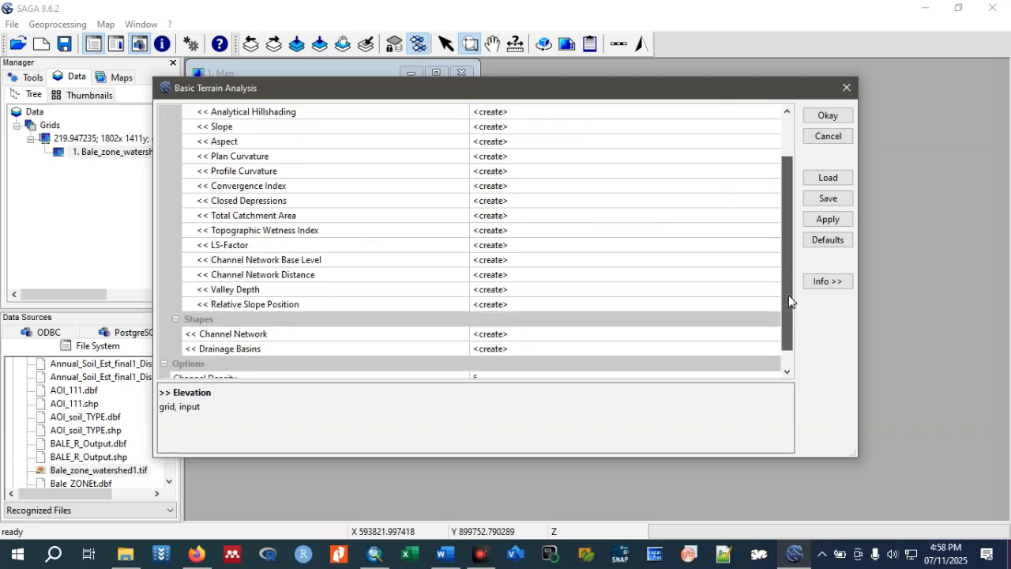
drag(788, 332, 792, 258)
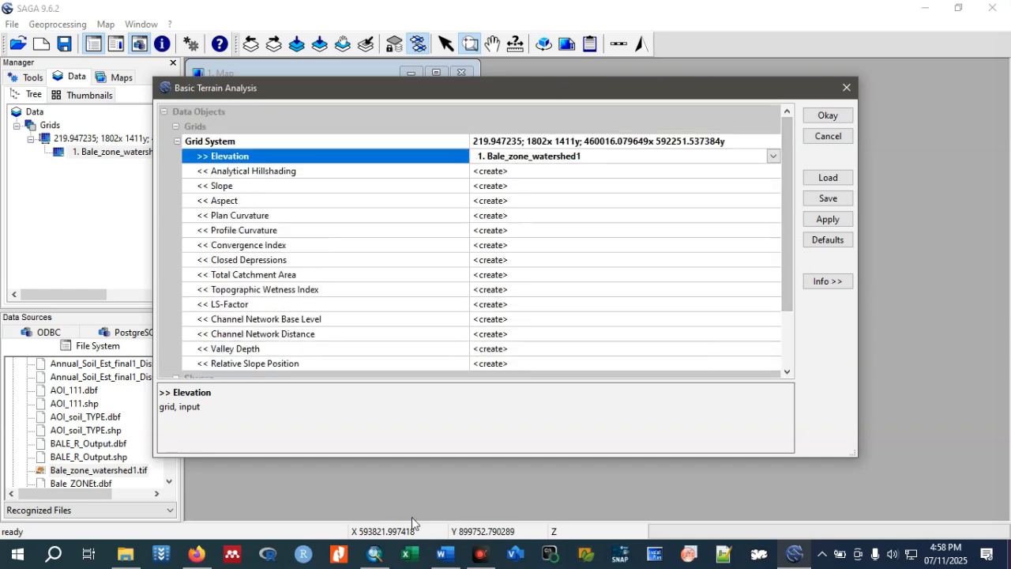
Switch to ArcMap to look at the watershed raster again.
mouse_move(382, 553)
mouse_move(360, 482)
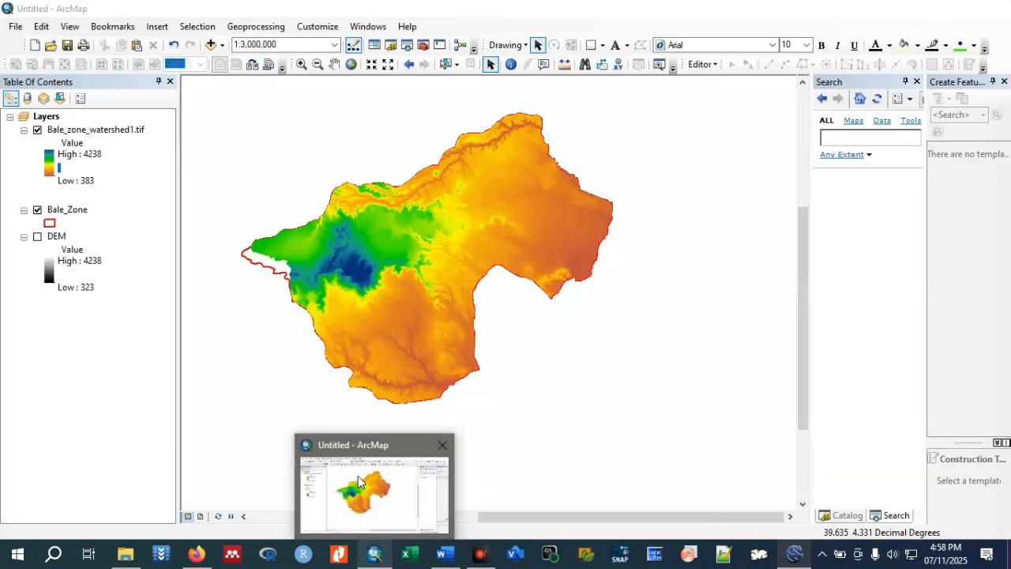
click(359, 482)
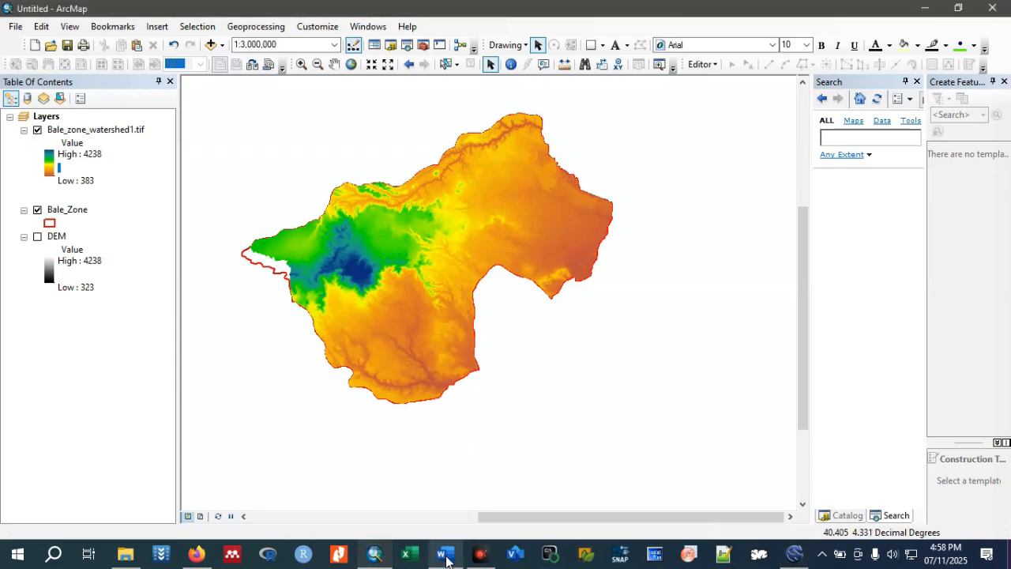
Switch to the Word document and review Table 1 of environmental covariates, then minimize it.
mouse_move(445, 551)
click(452, 487)
scroll(480, 316, down, 7)
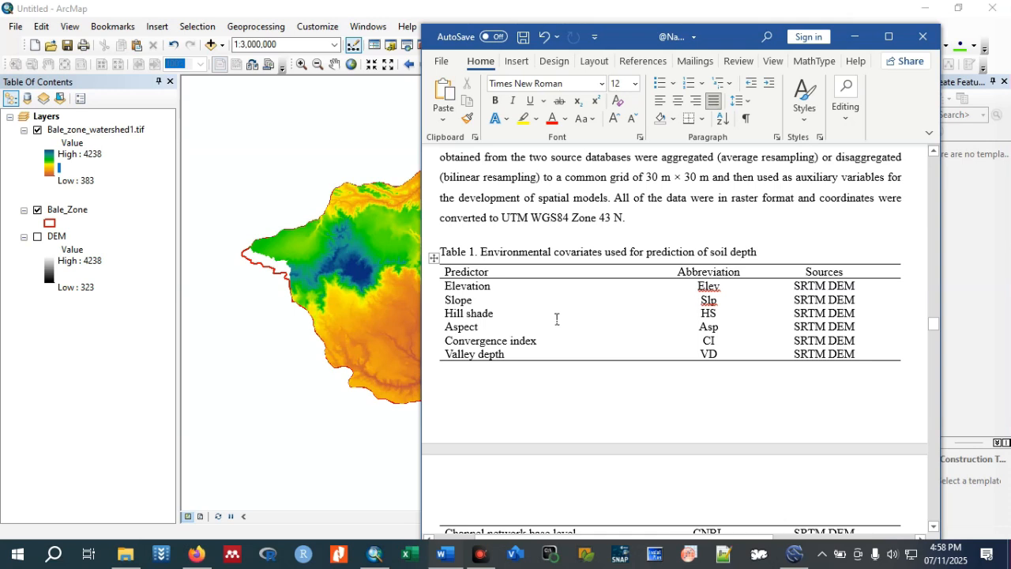
scroll(557, 319, down, 2)
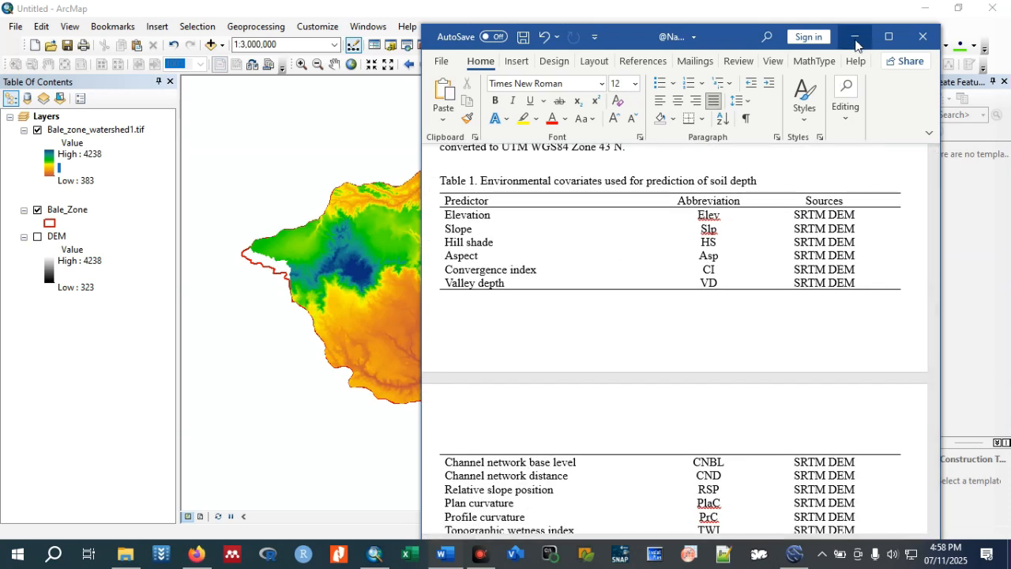
click(854, 36)
Switch back to SAGA, run Basic Terrain Analysis on Bale_zone_watershed1 with all outputs set to create, and review the output layers.
mouse_move(794, 553)
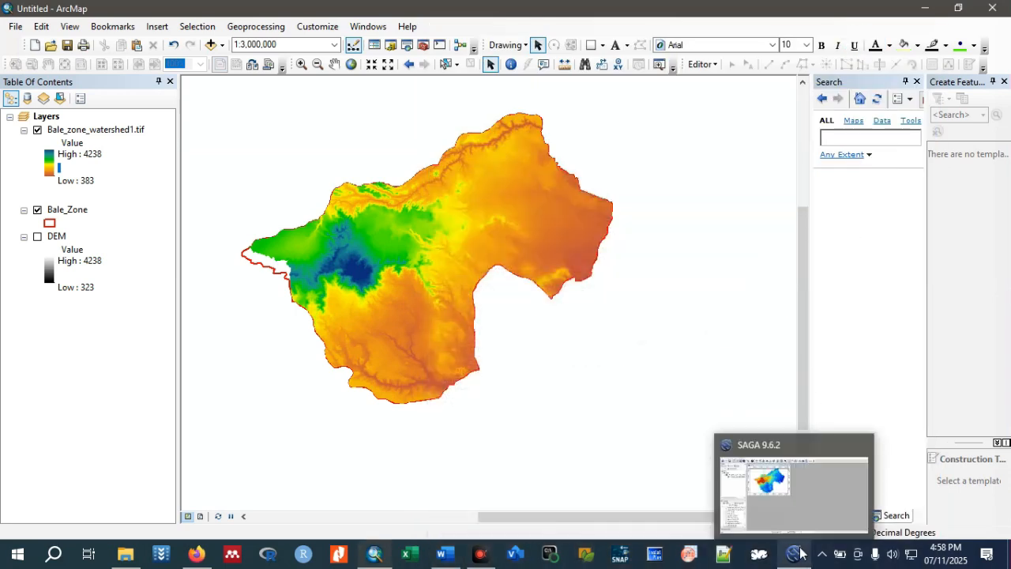
click(790, 491)
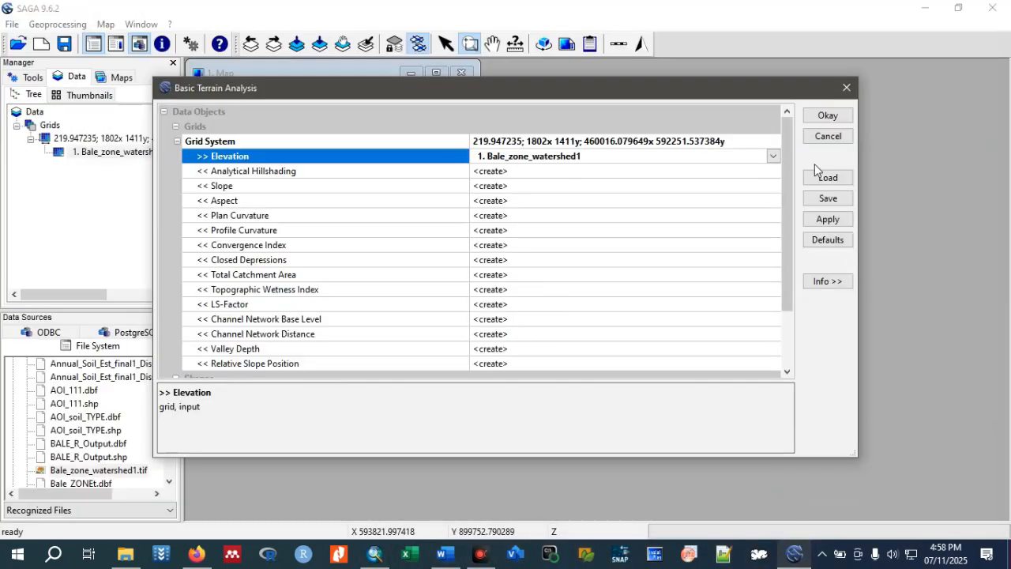
click(827, 116)
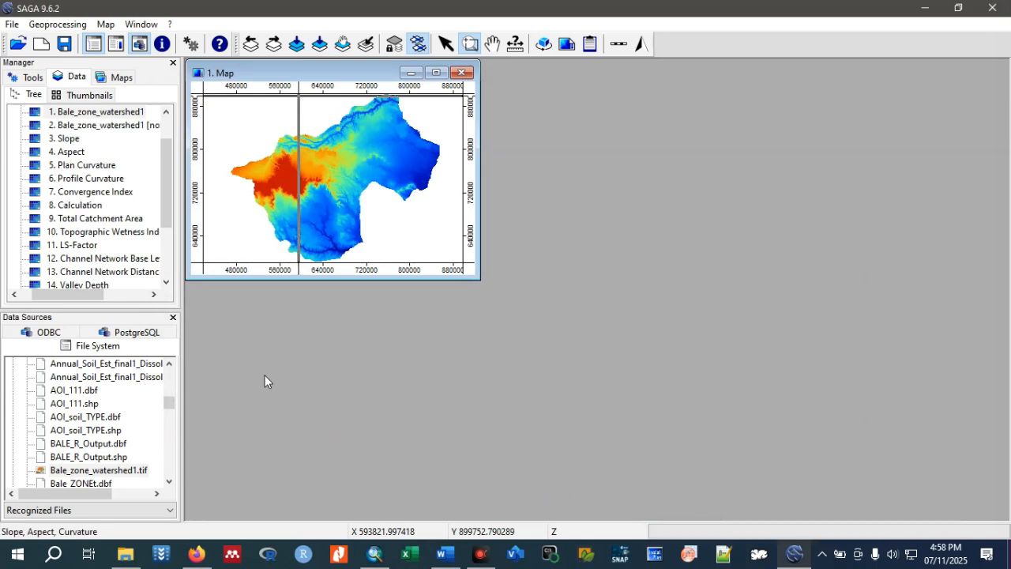
drag(162, 214, 169, 247)
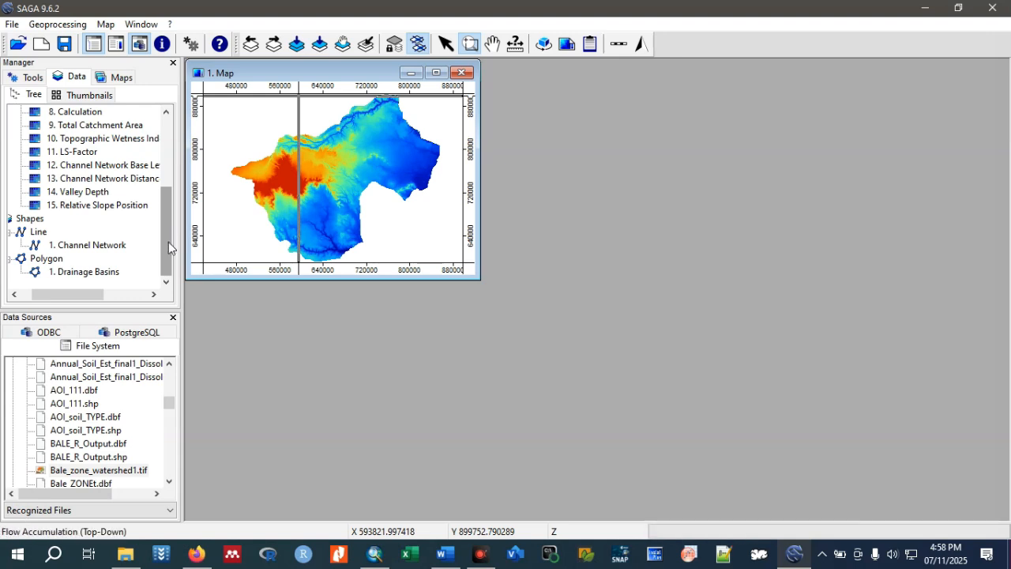
drag(166, 245, 167, 175)
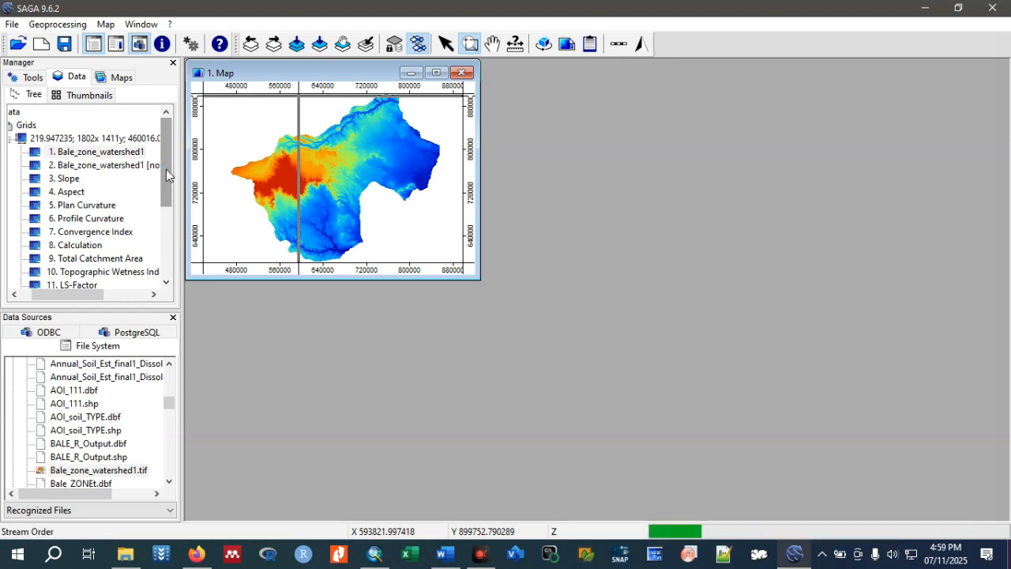
Display the Slope grid in a new map and place it beside the elevation map.
double_click(68, 179)
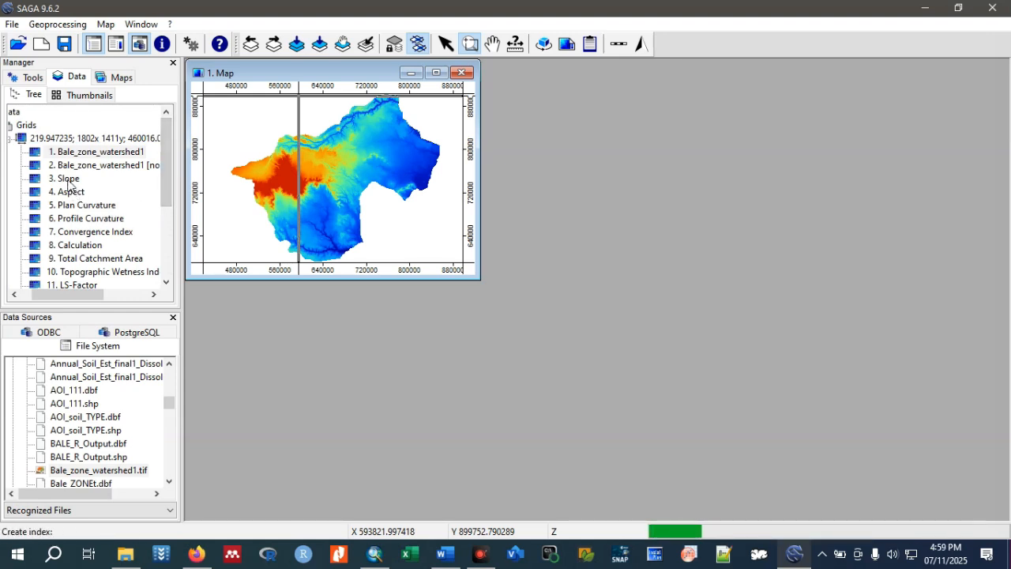
click(472, 319)
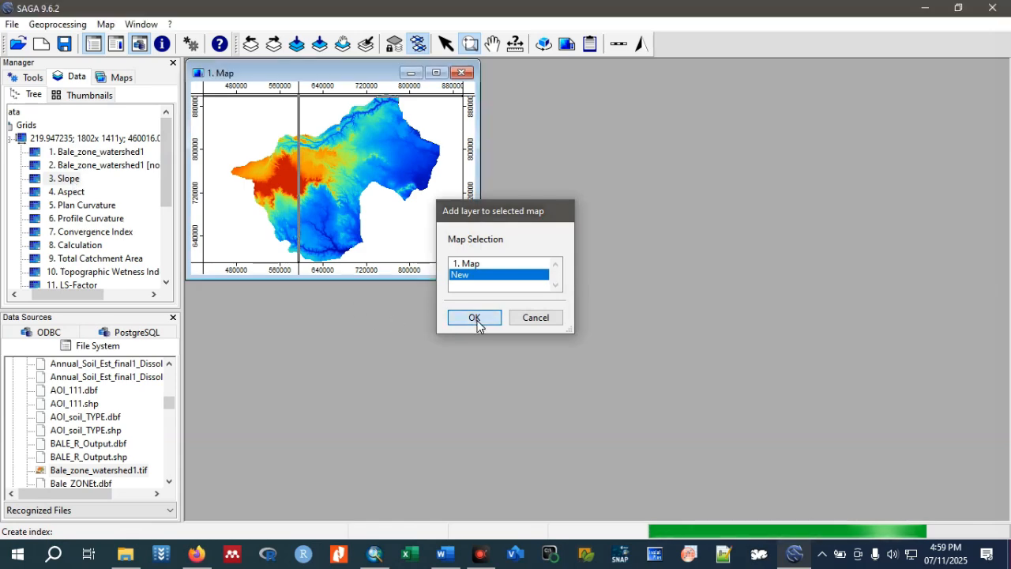
drag(497, 179, 449, 165)
drag(316, 86, 601, 71)
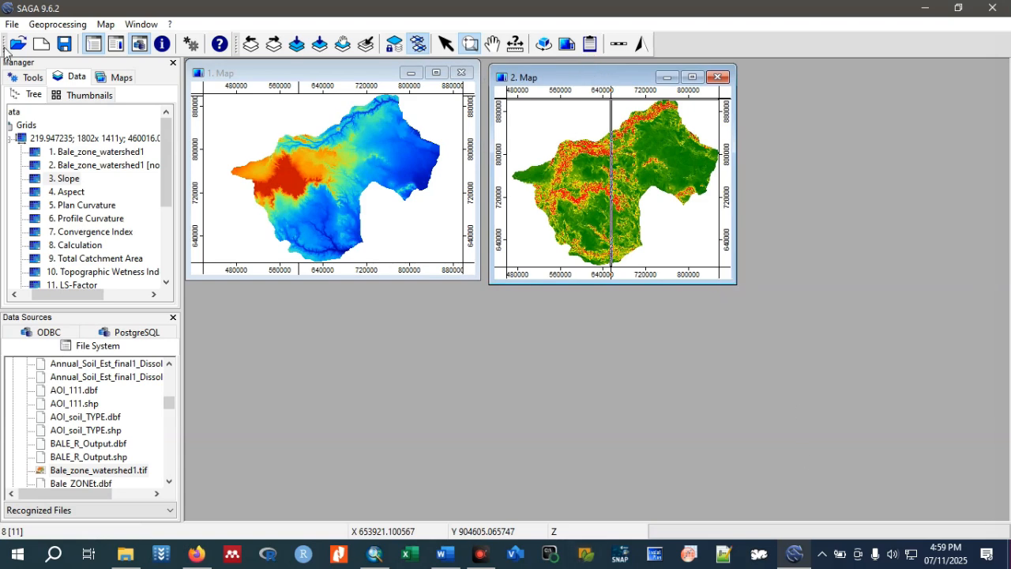
Display the Aspect grid in a new map, place it beside the slope map and narrow its window slightly.
double_click(71, 192)
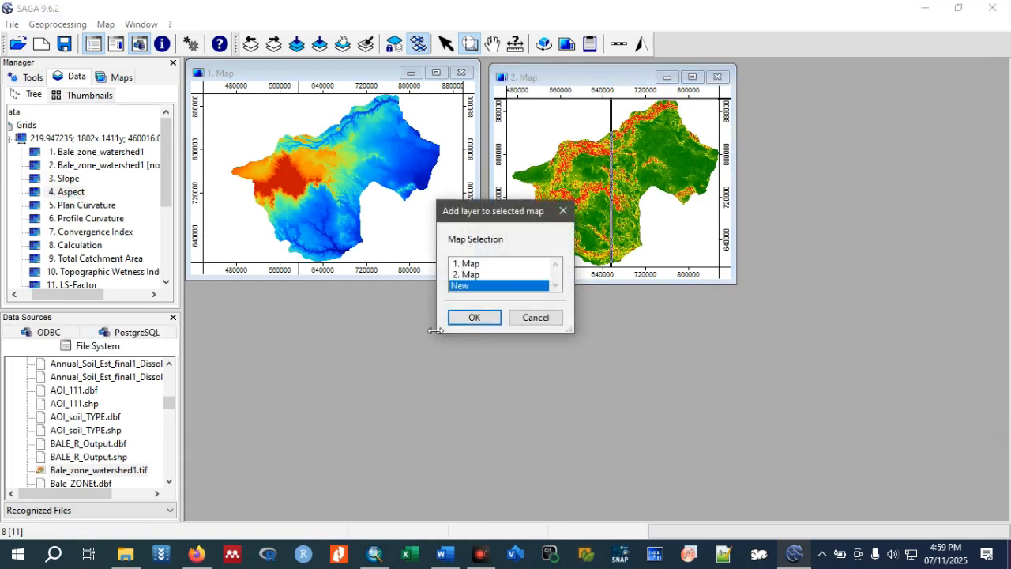
click(476, 318)
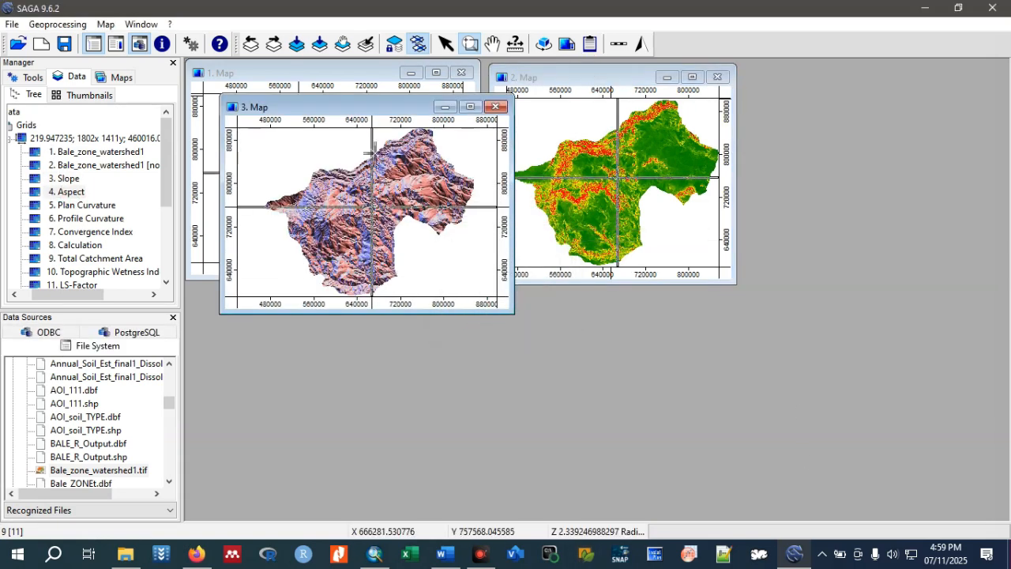
drag(393, 104, 877, 75)
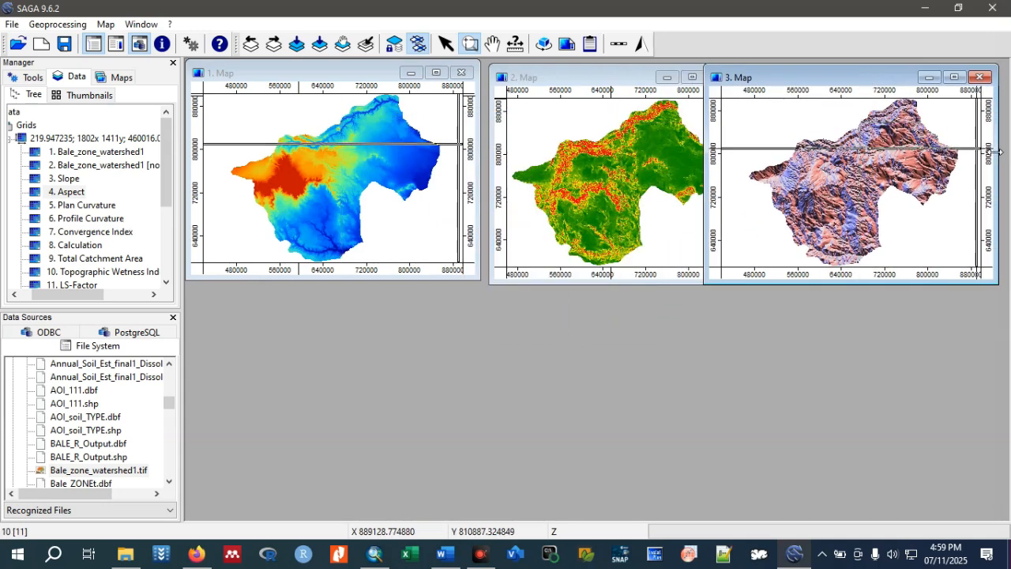
drag(998, 151, 980, 152)
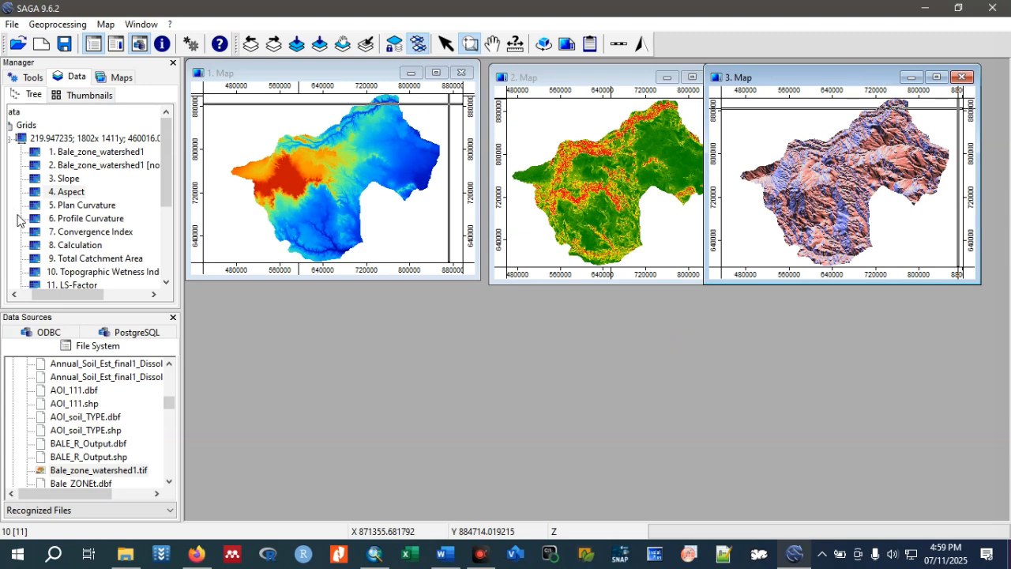
Display the Plan Curvature grid in a new map and place it below the elevation map.
double_click(77, 207)
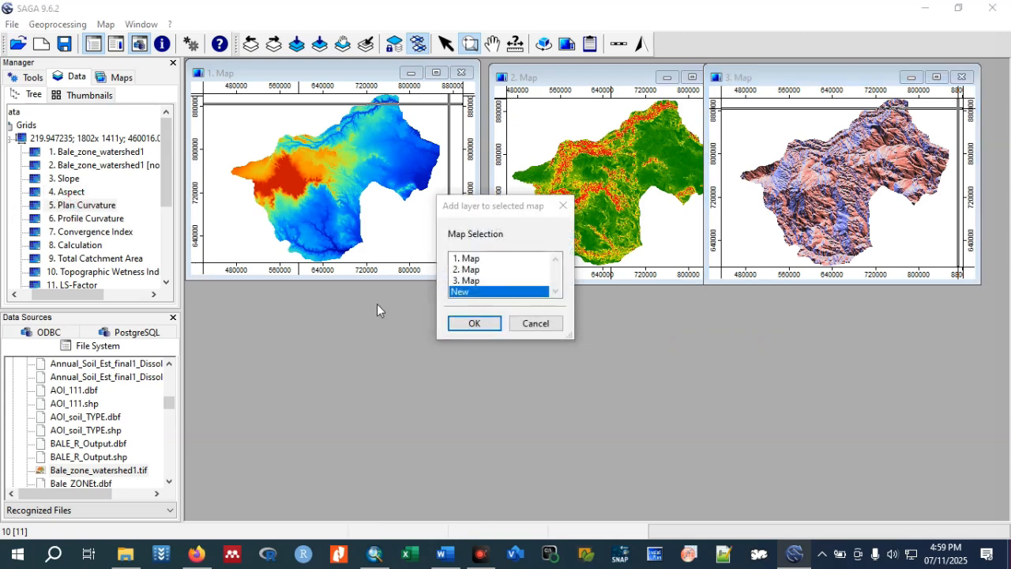
click(469, 320)
drag(343, 124, 302, 298)
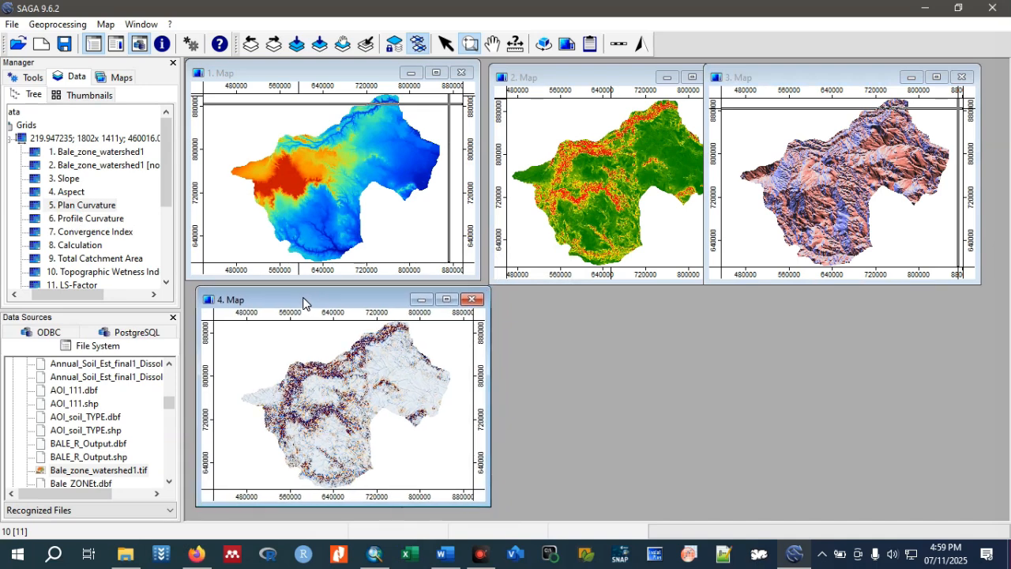
Display the Profile Curvature grid in a new map and place it beside the plan curvature map.
double_click(93, 219)
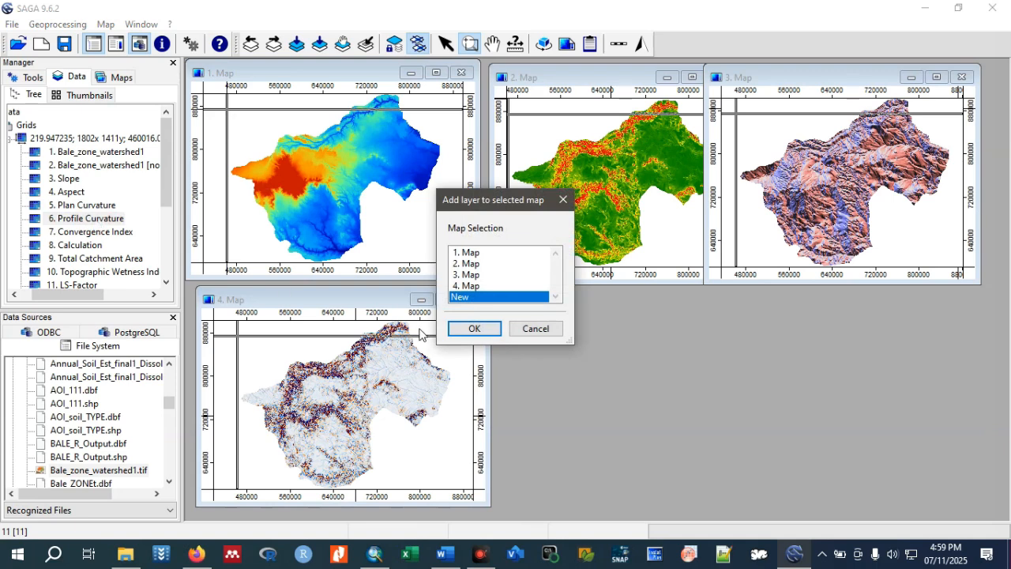
click(474, 328)
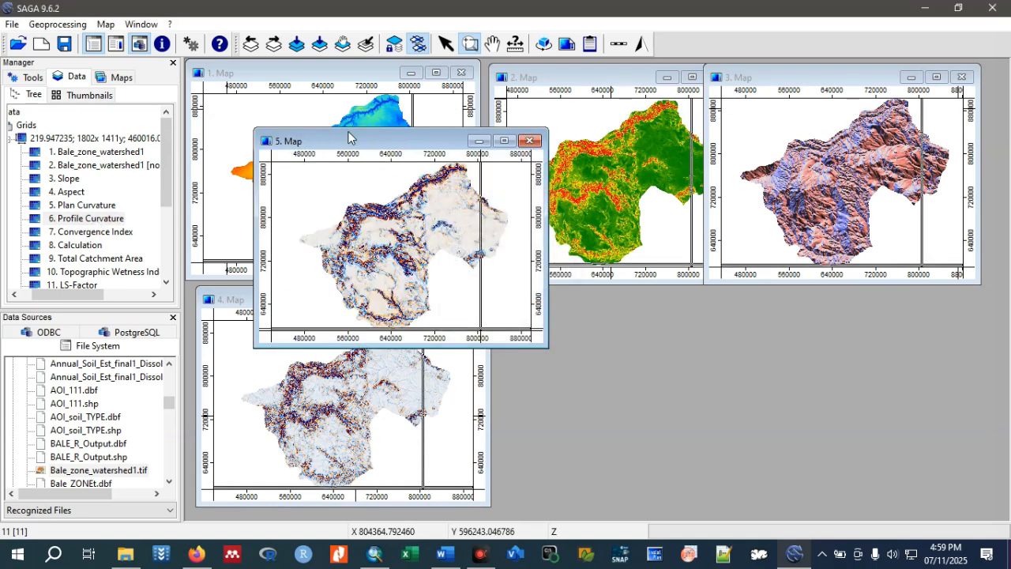
drag(328, 143, 593, 298)
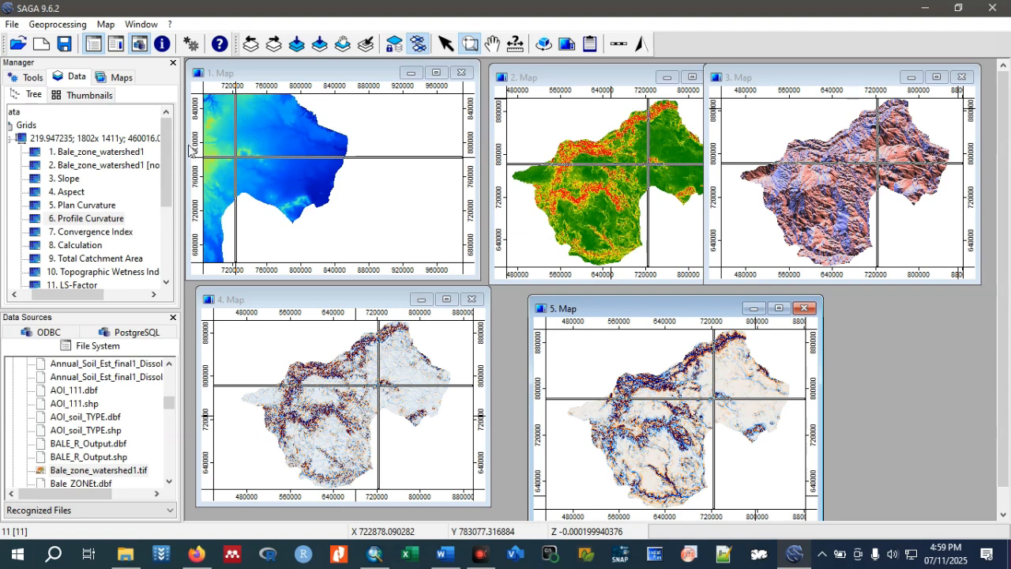
click(233, 75)
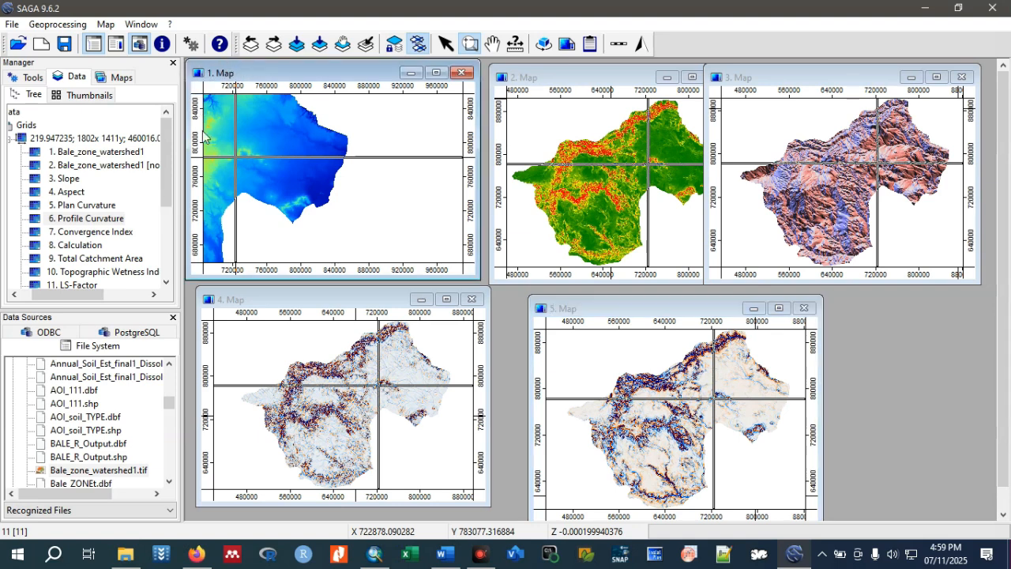
Display the Topographic Wetness Index grid in a new map and place it below the aspect map.
drag(167, 139, 168, 178)
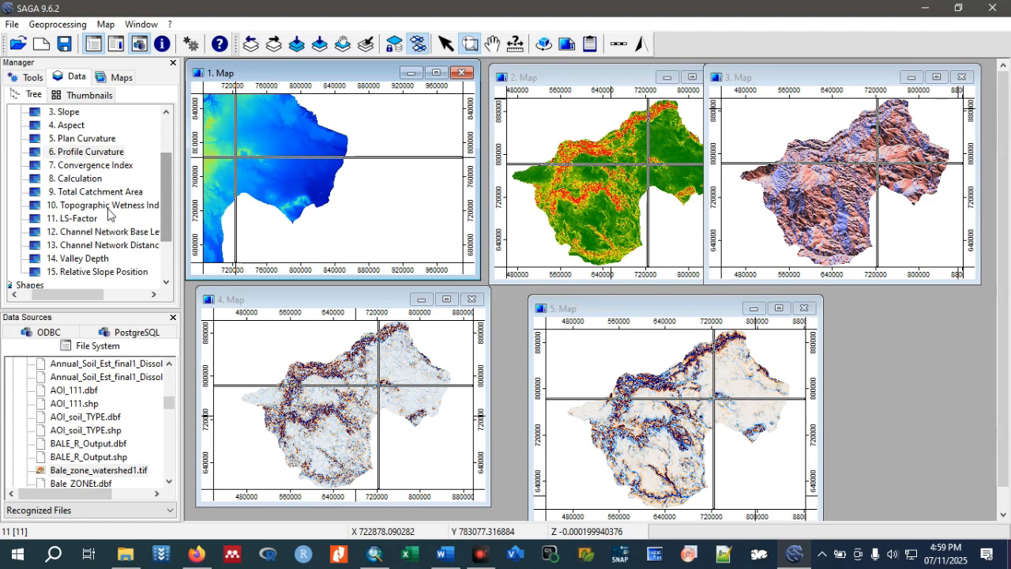
double_click(108, 206)
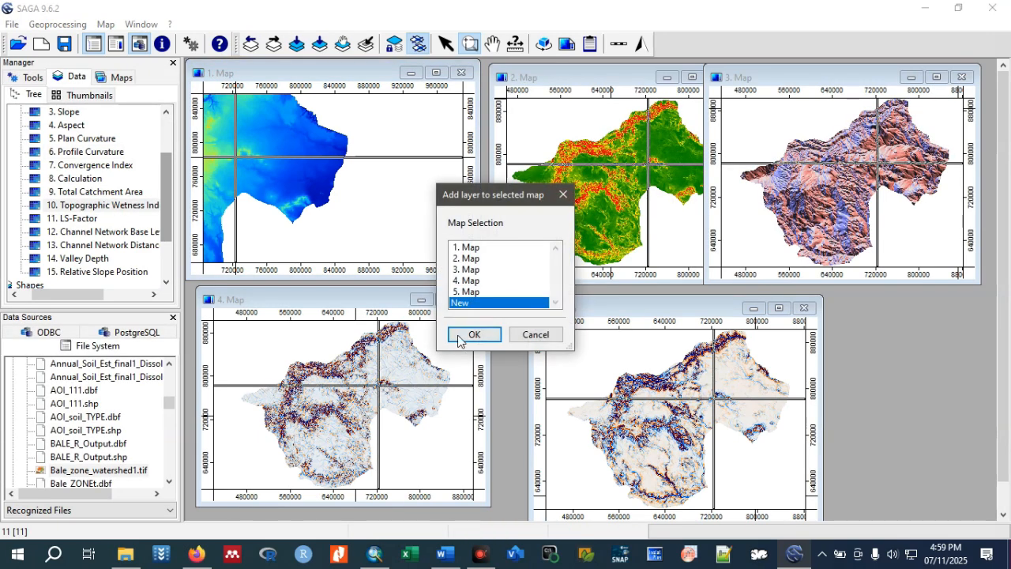
click(474, 332)
drag(413, 151, 877, 281)
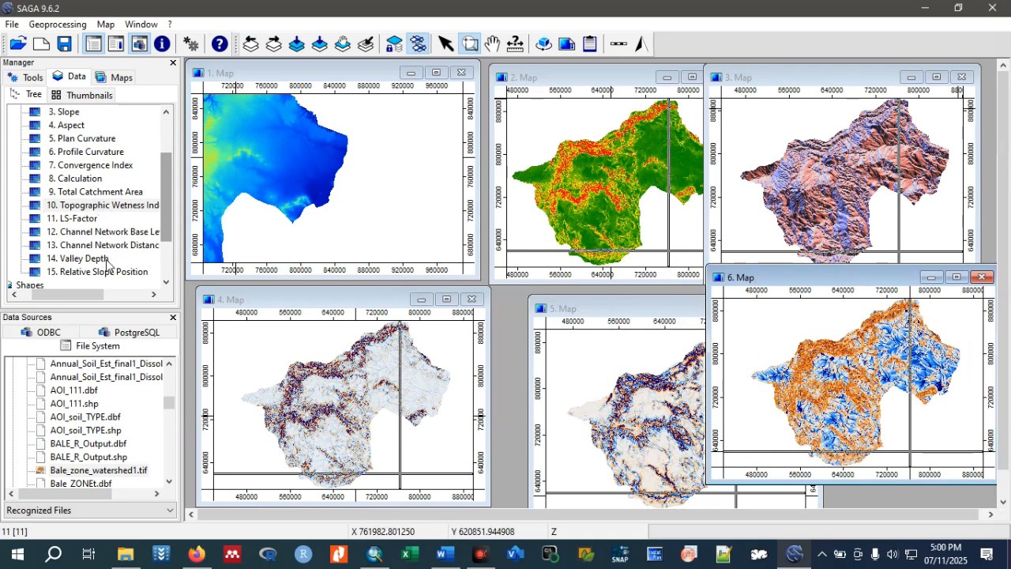
Display the Total Catchment Area grid in a new map and position it amid the other map windows.
scroll(109, 267, down, 2)
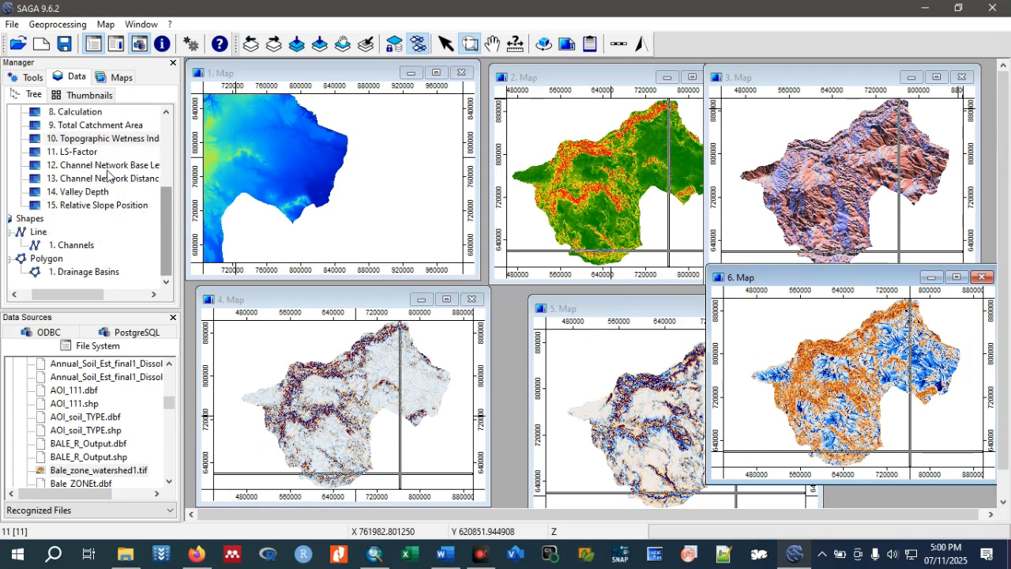
double_click(114, 125)
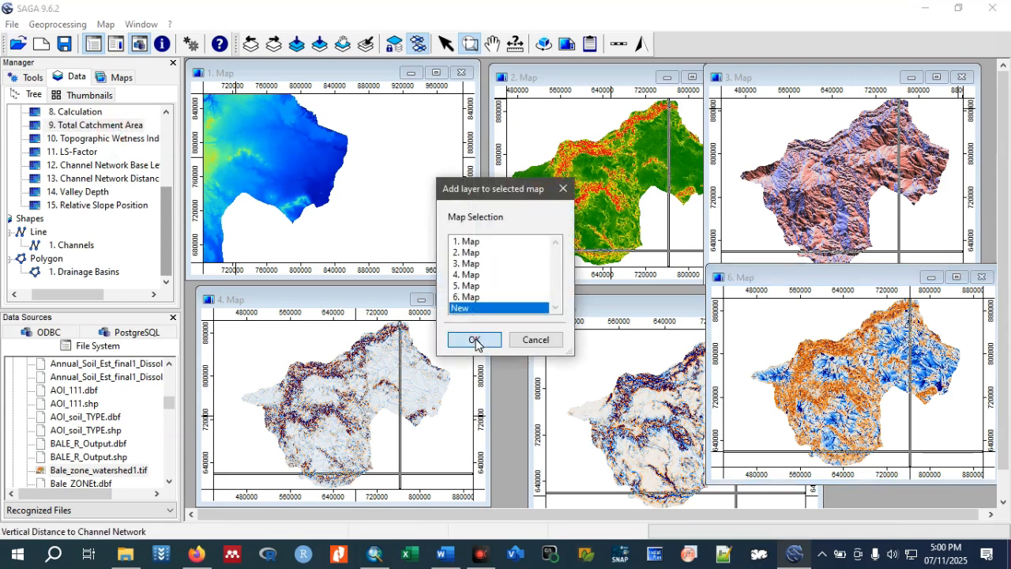
click(474, 341)
drag(436, 176, 497, 255)
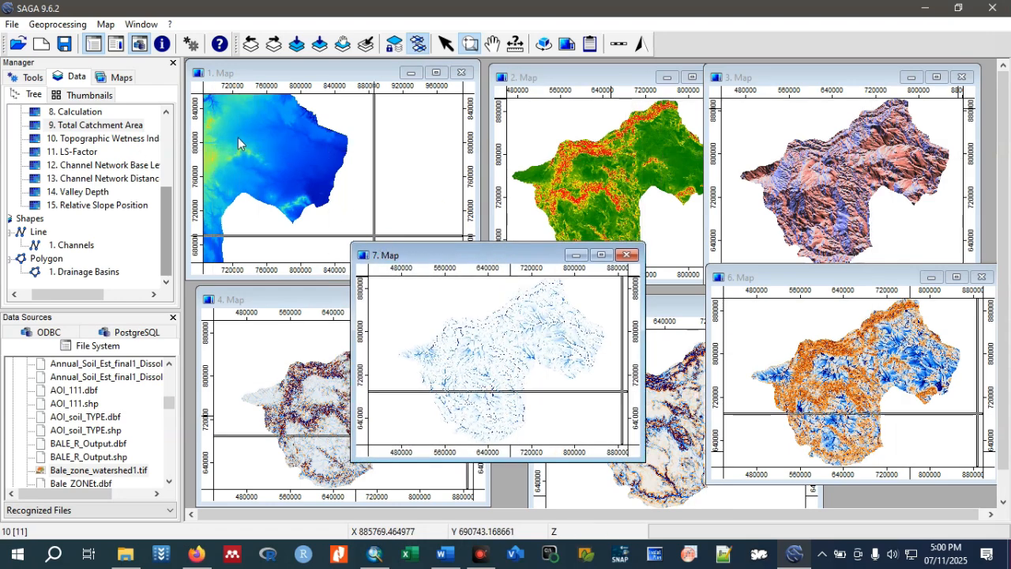
click(251, 70)
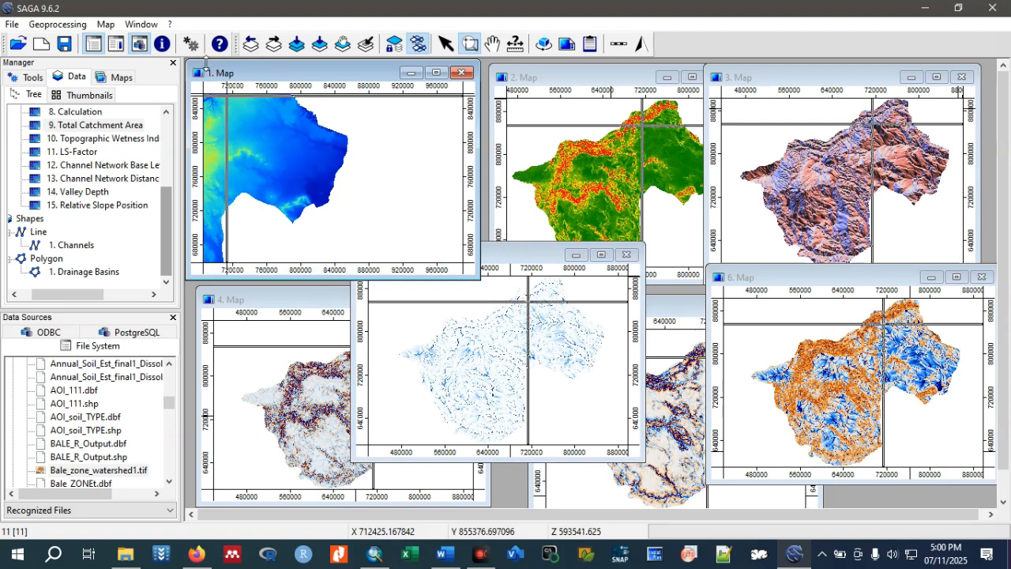
click(40, 26)
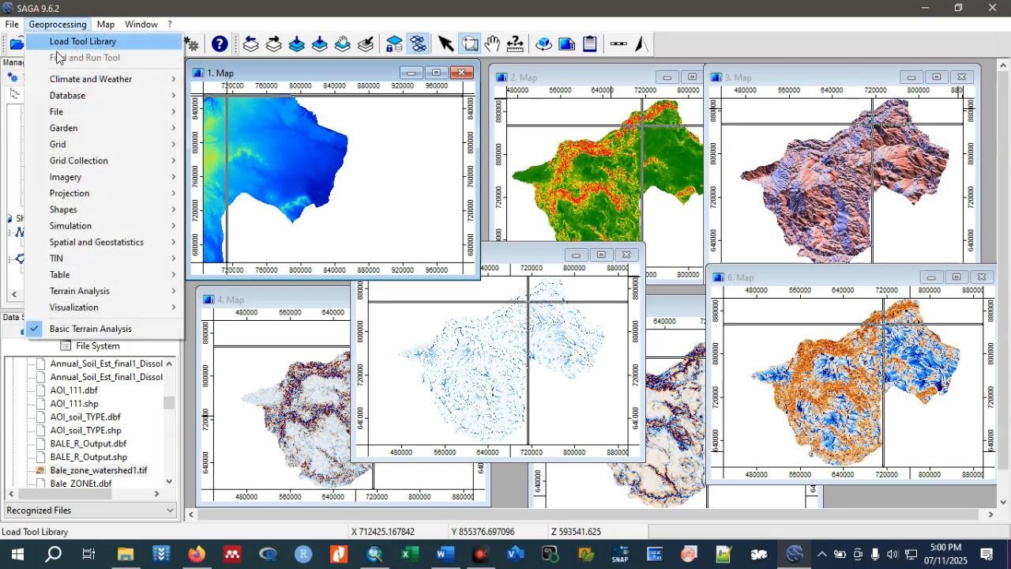
mouse_move(66, 119)
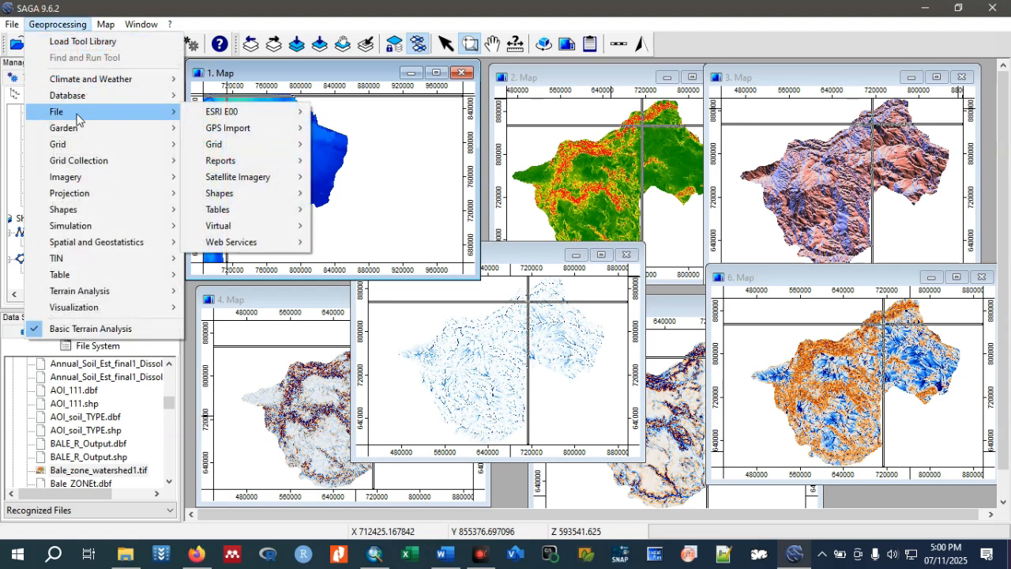
mouse_move(241, 146)
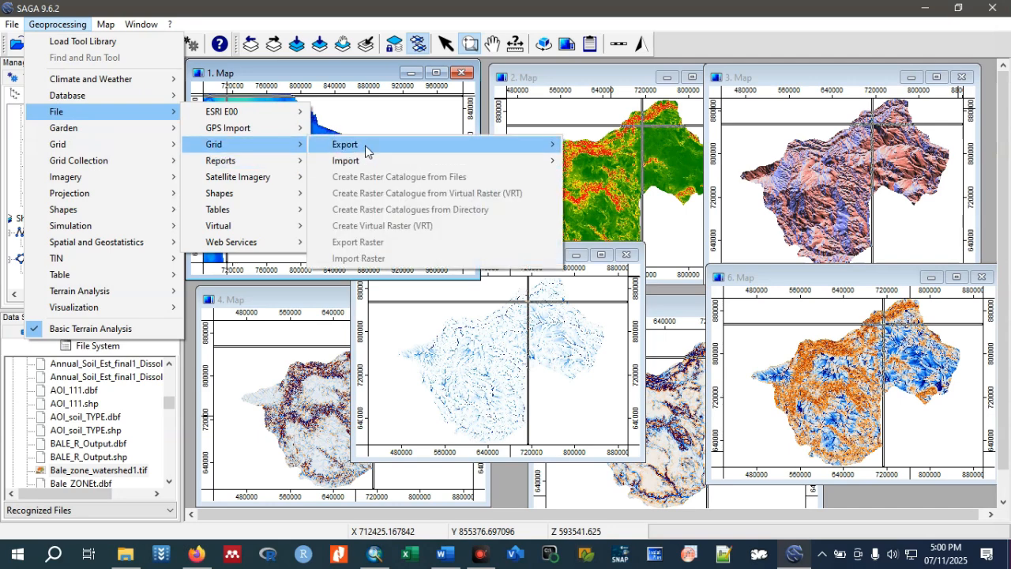
mouse_move(366, 150)
click(334, 85)
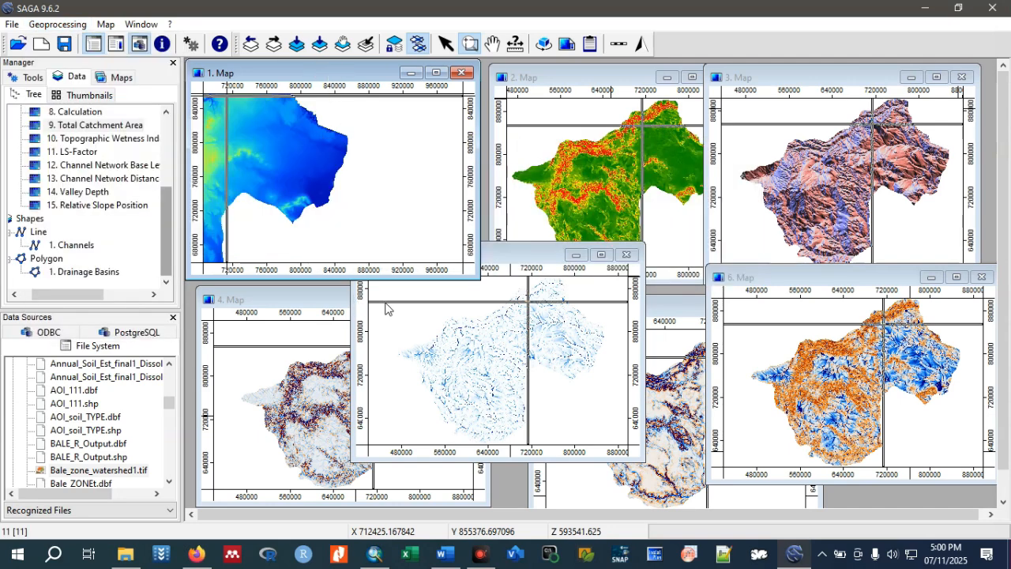
click(518, 259)
click(367, 253)
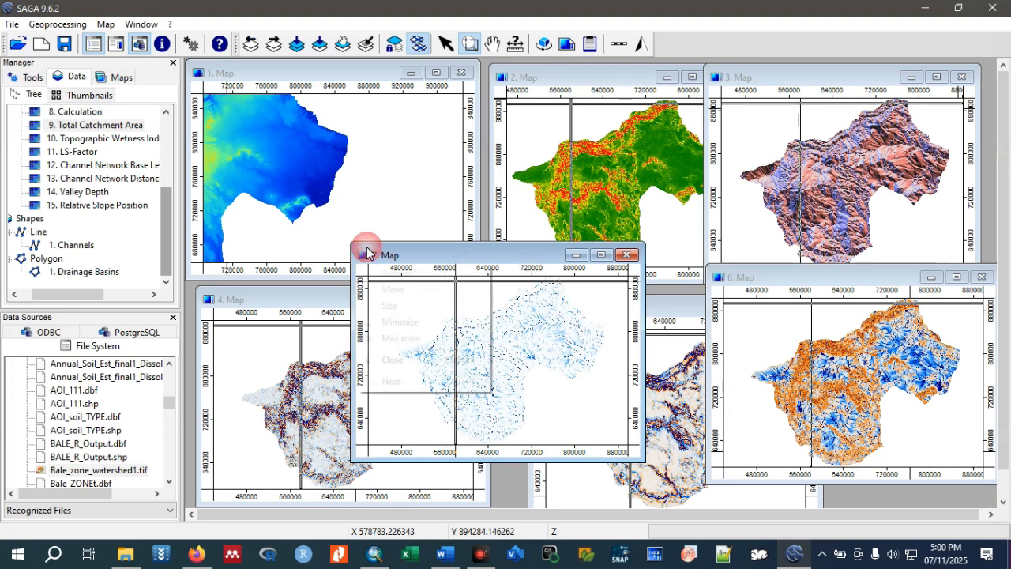
click(44, 24)
mouse_move(82, 114)
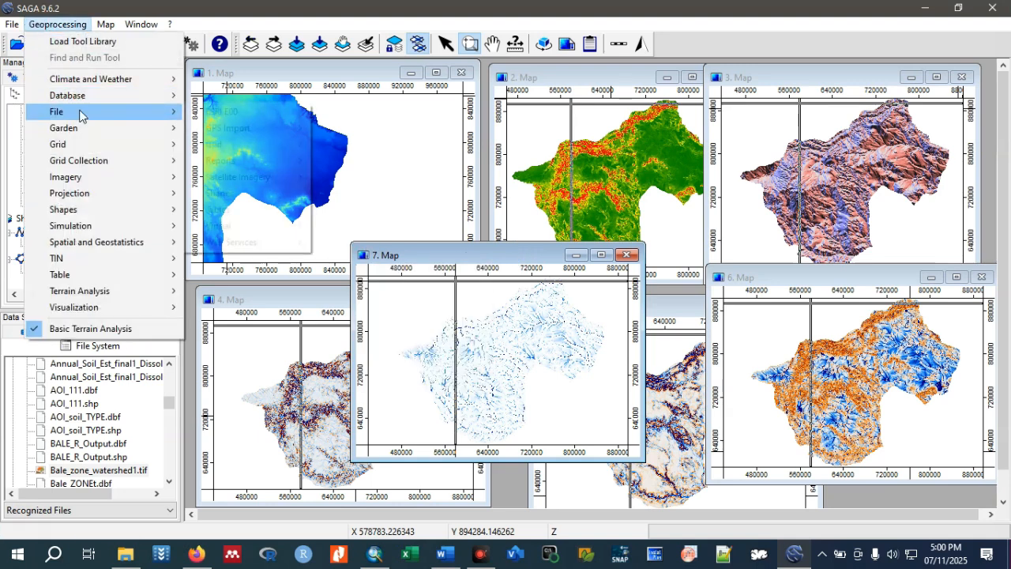
mouse_move(248, 147)
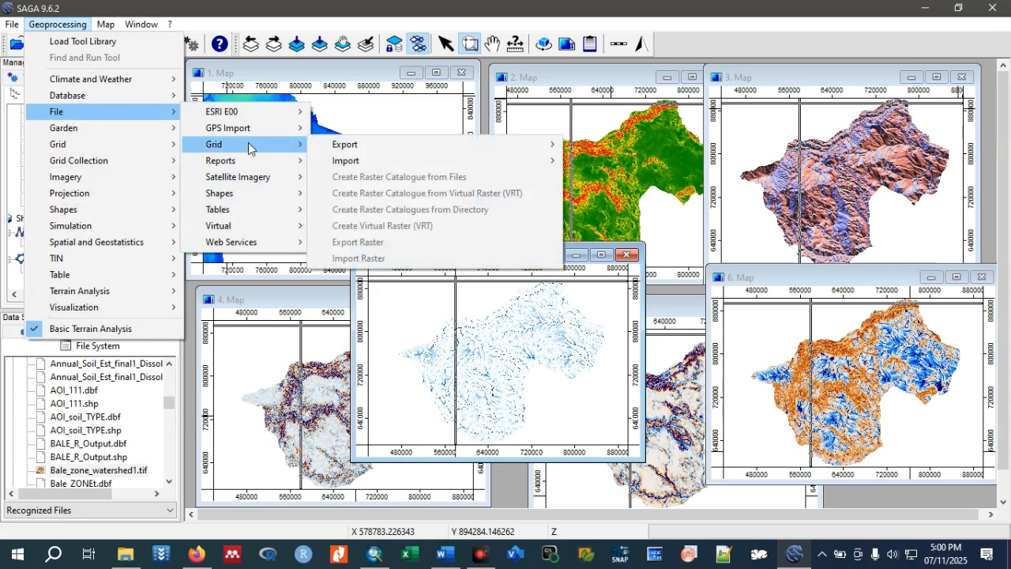
mouse_move(519, 147)
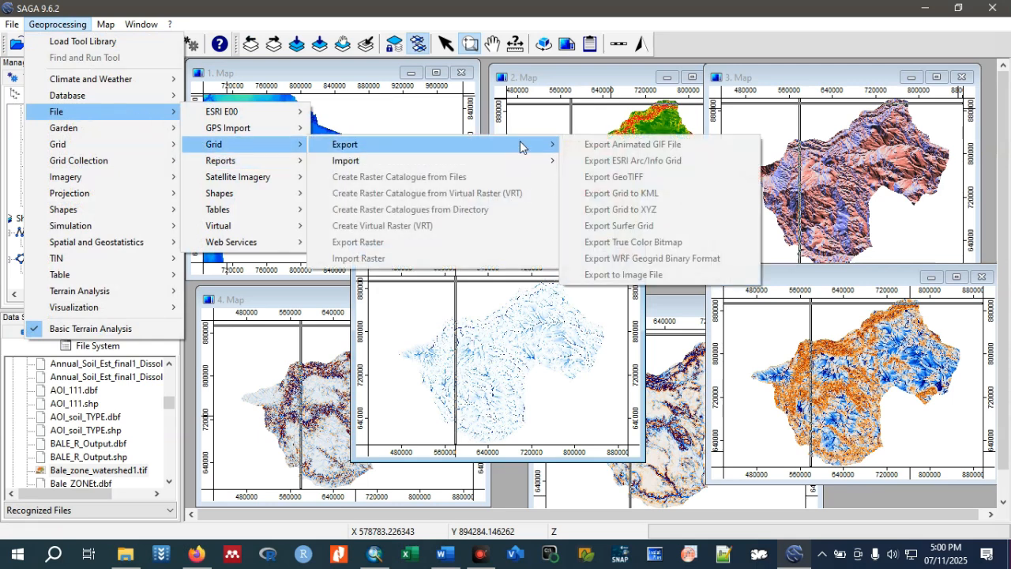
click(315, 77)
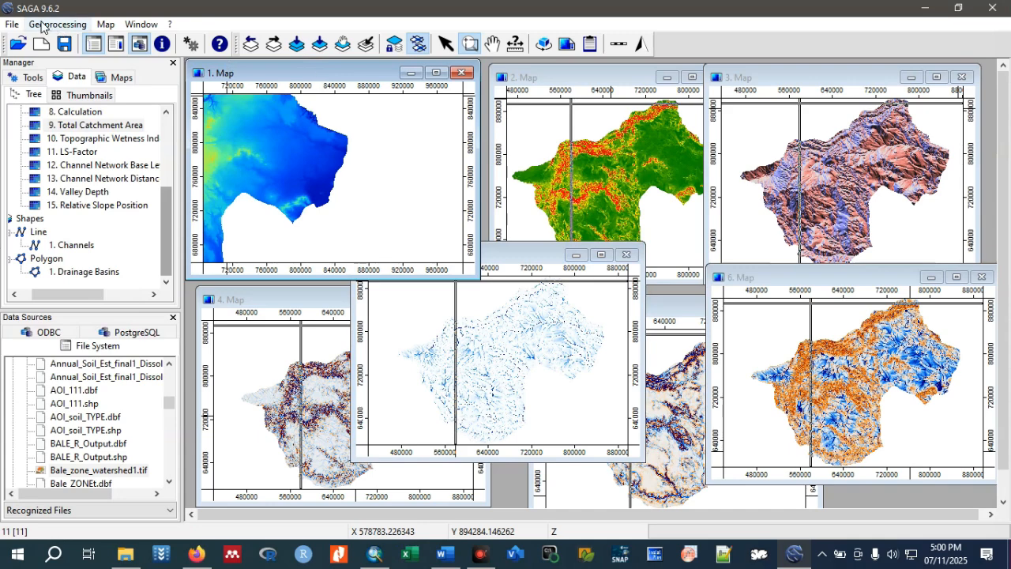
click(44, 25)
click(75, 113)
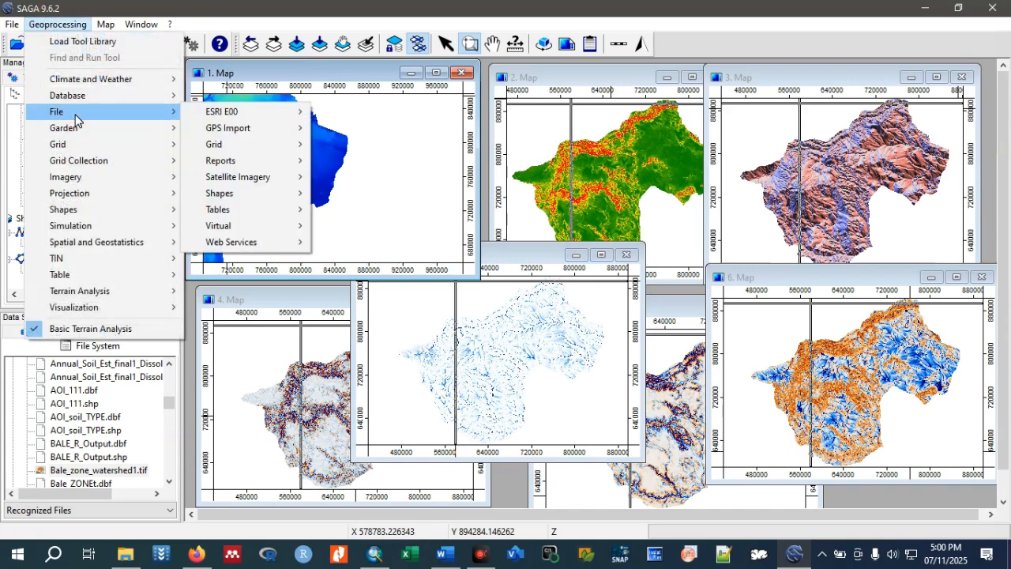
mouse_move(236, 149)
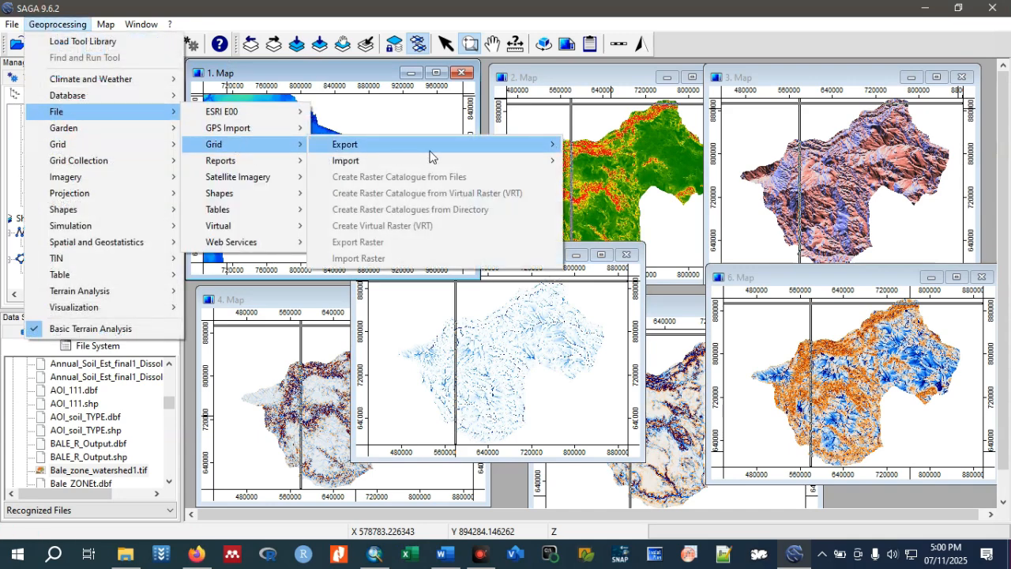
mouse_move(477, 149)
click(309, 76)
mouse_move(316, 77)
mouse_down()
mouse_move(334, 75)
mouse_move(323, 89)
mouse_up()
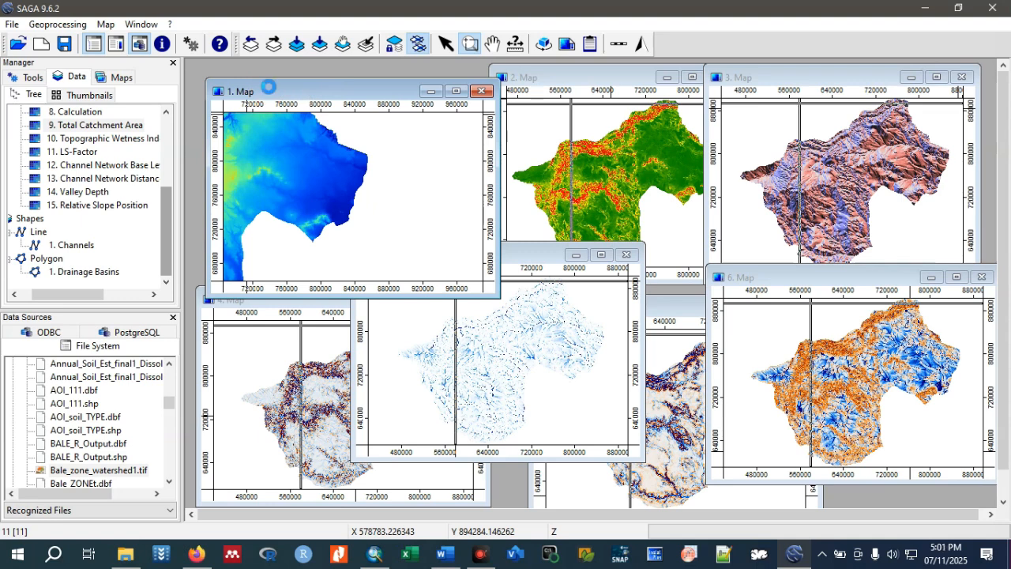
Start the Export GeoTIFF tool and set its grid system to 219.947235; 1802x 1411y; 460016.079649x 592251.537384y.
click(84, 128)
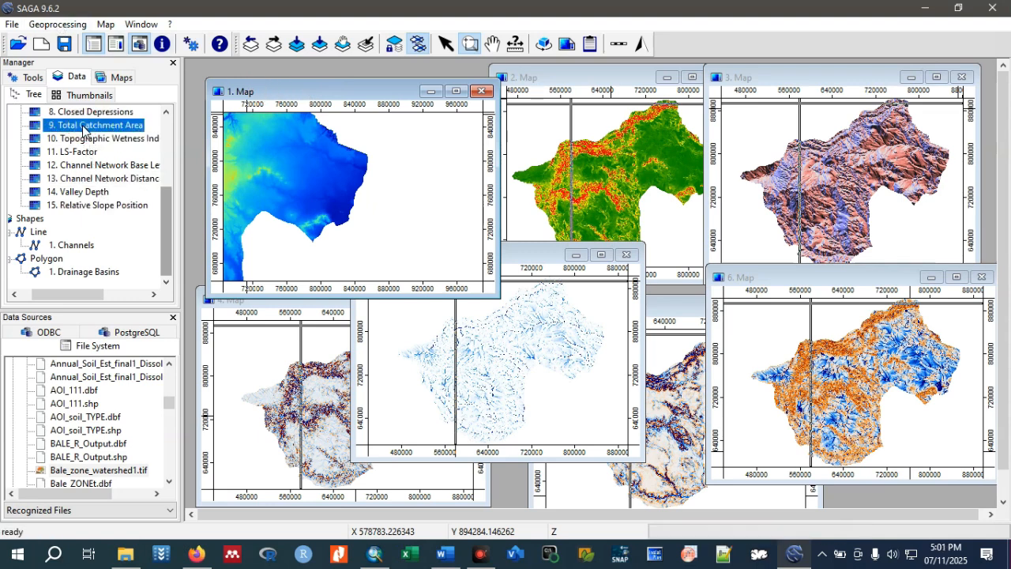
click(60, 24)
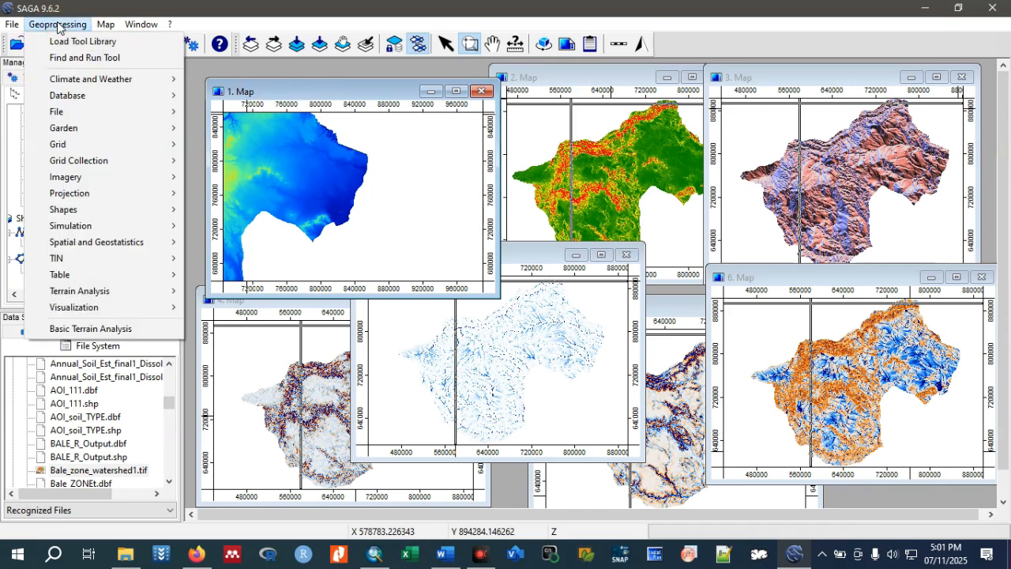
mouse_move(106, 115)
mouse_move(231, 146)
mouse_move(454, 150)
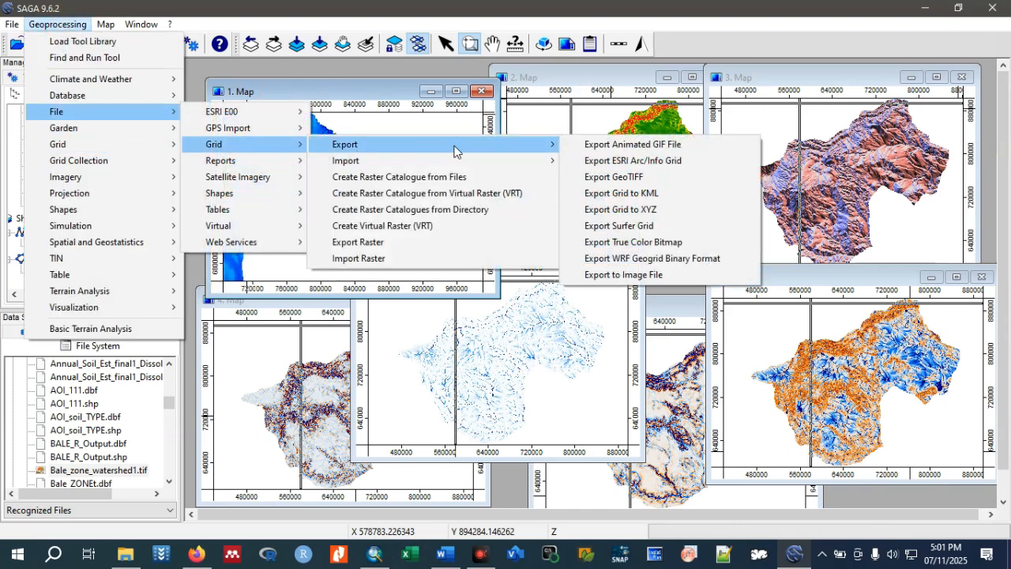
click(632, 177)
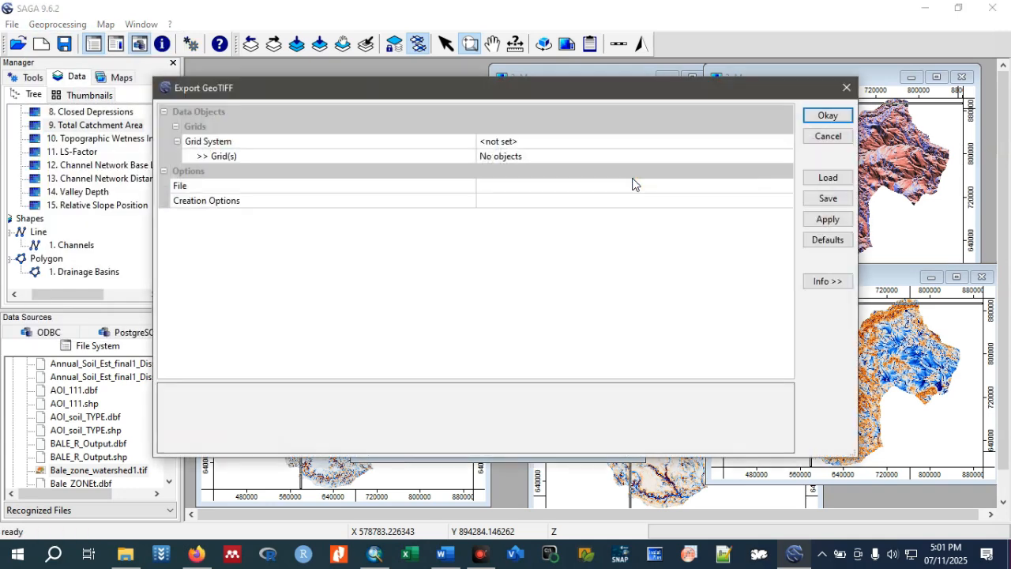
click(667, 145)
click(666, 142)
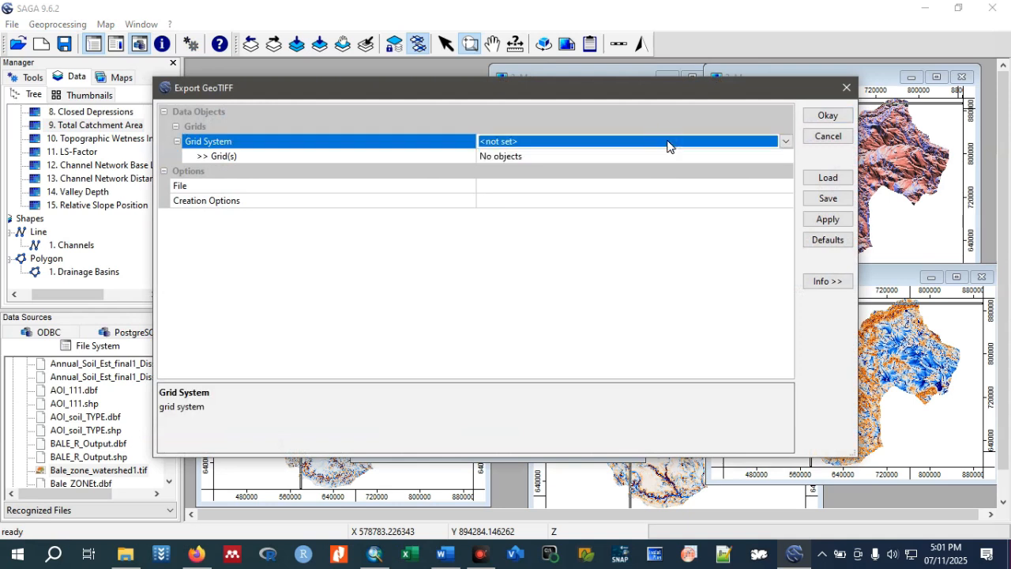
click(664, 157)
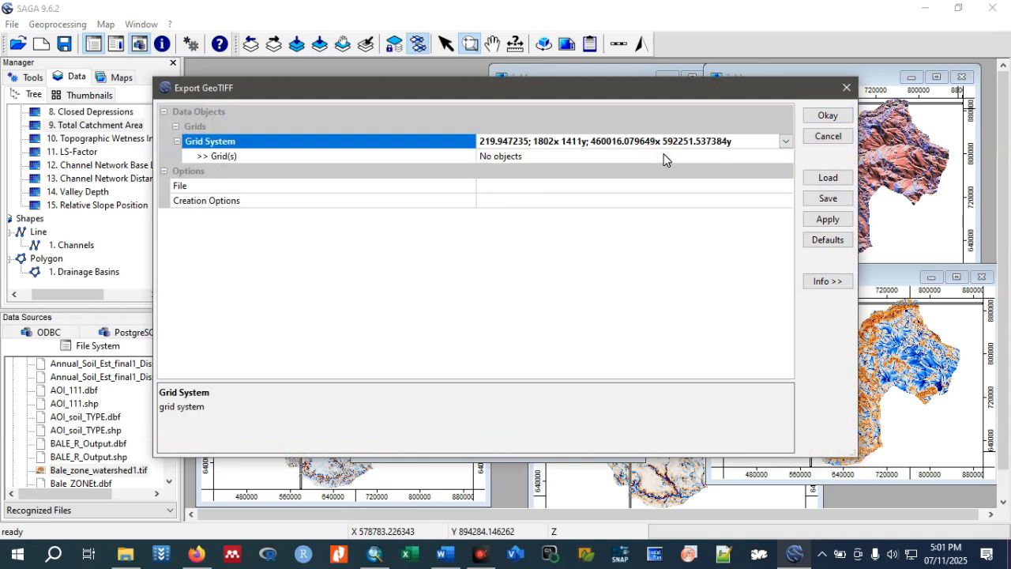
click(828, 116)
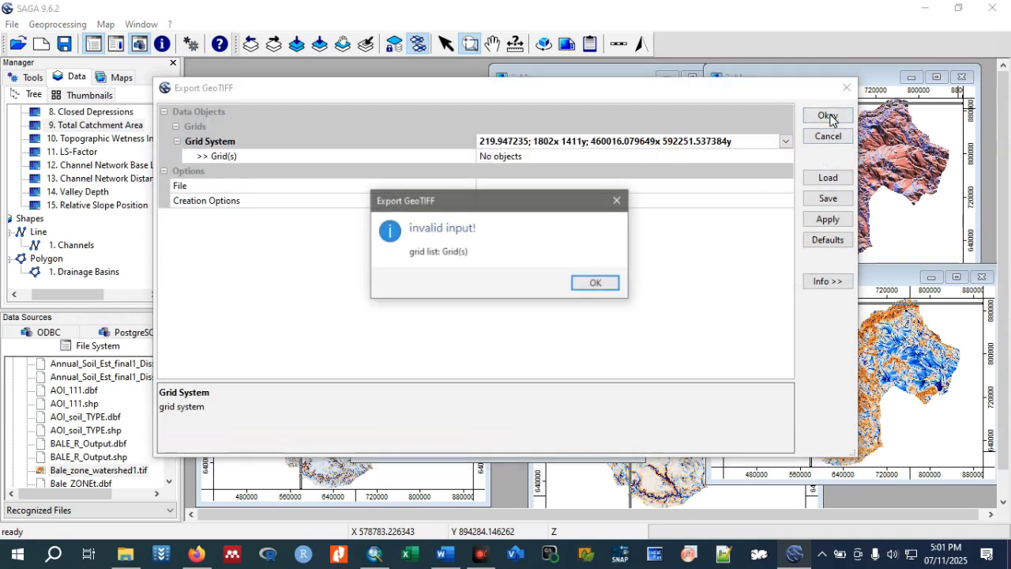
click(593, 283)
Choose the Slope grid as the only grid for the GeoTIFF export.
click(510, 157)
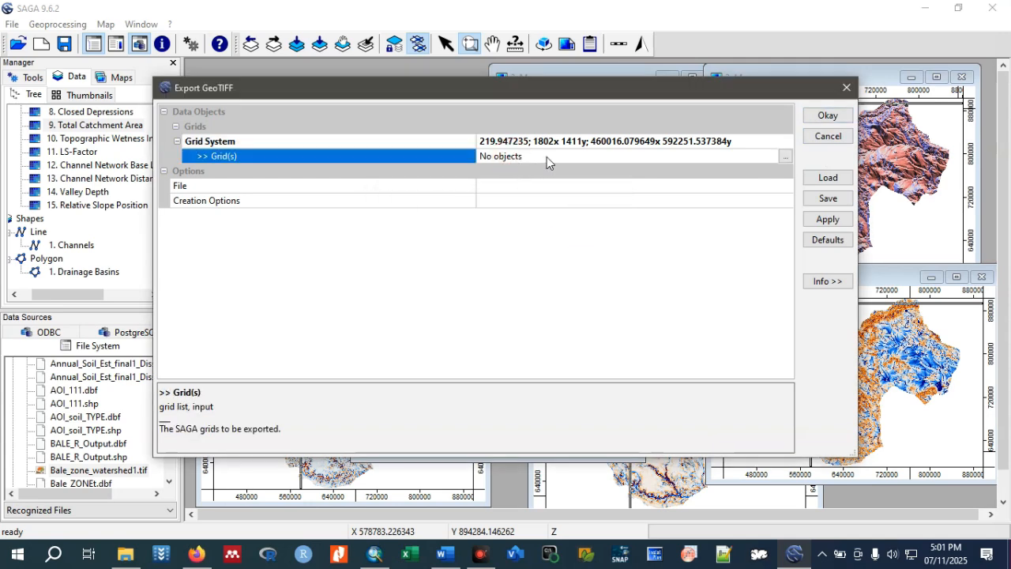
click(786, 156)
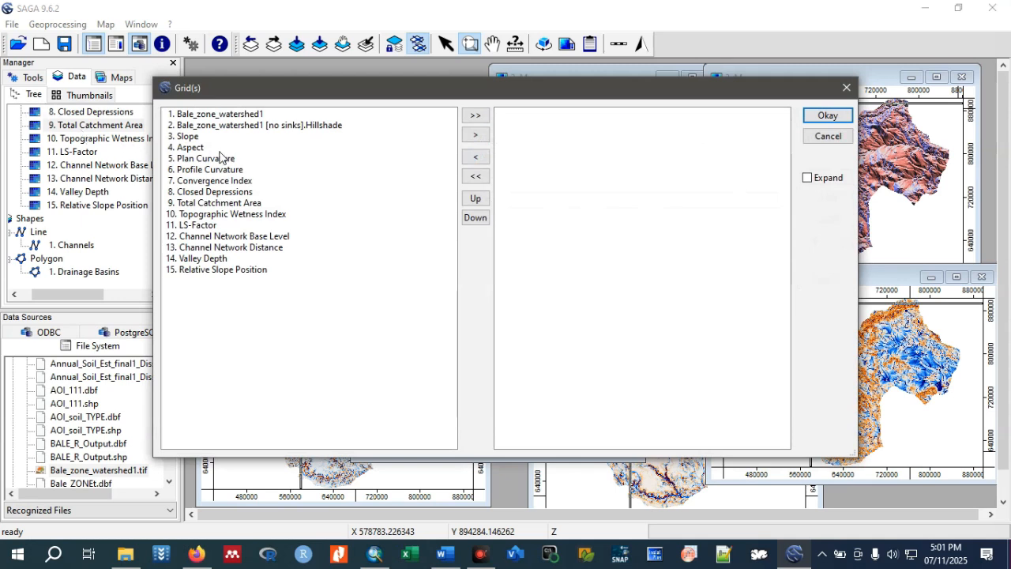
click(194, 138)
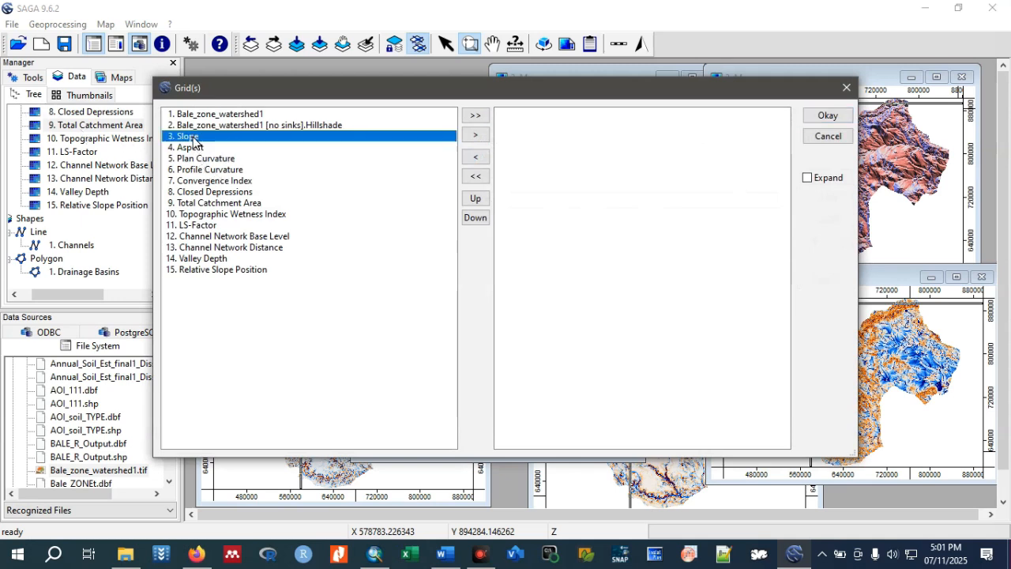
click(476, 137)
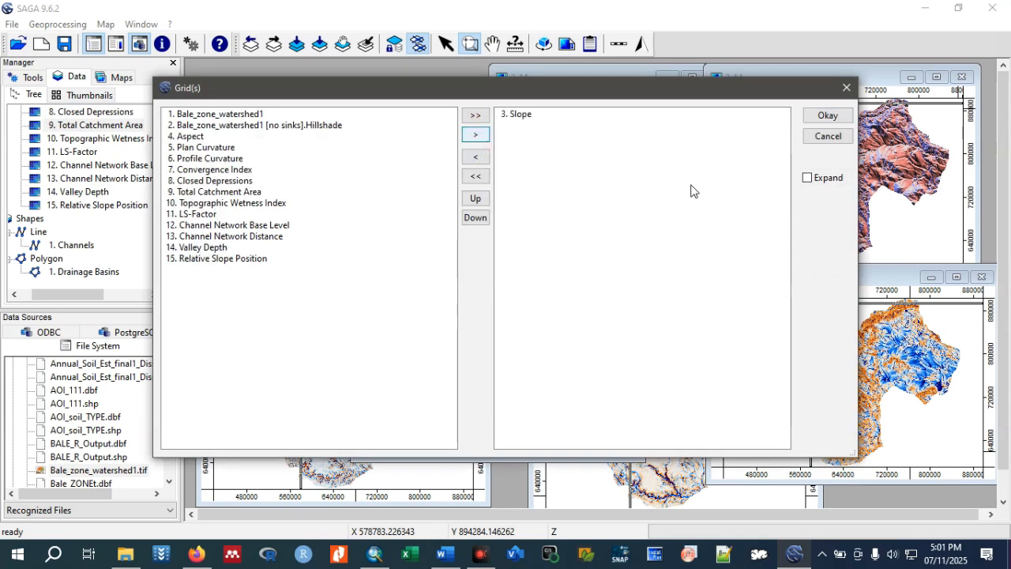
click(828, 117)
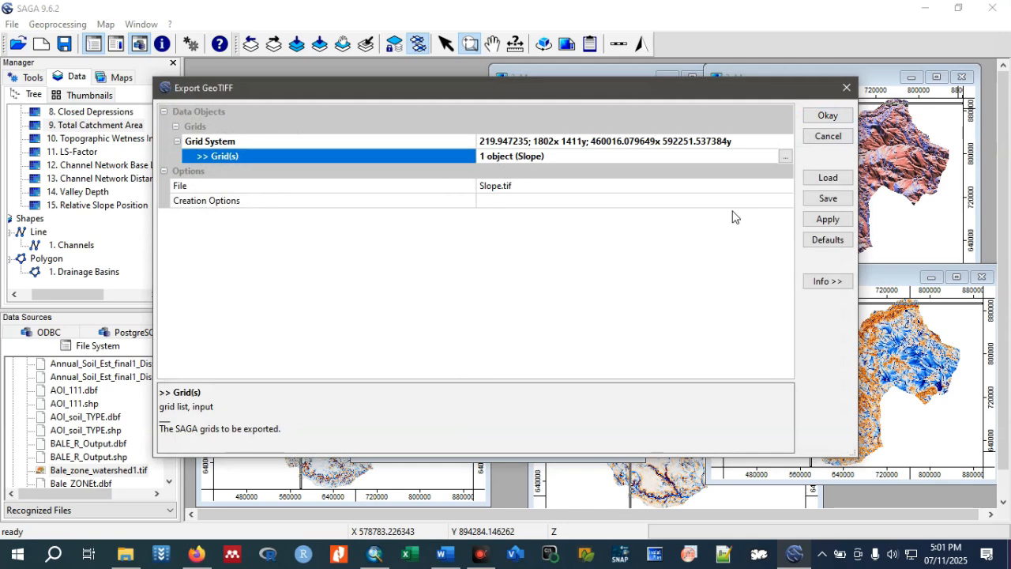
Browse for the export file's location and open the Ethio_GIS and Remote Sensing Data folder on Volume (D:).
click(782, 190)
click(785, 187)
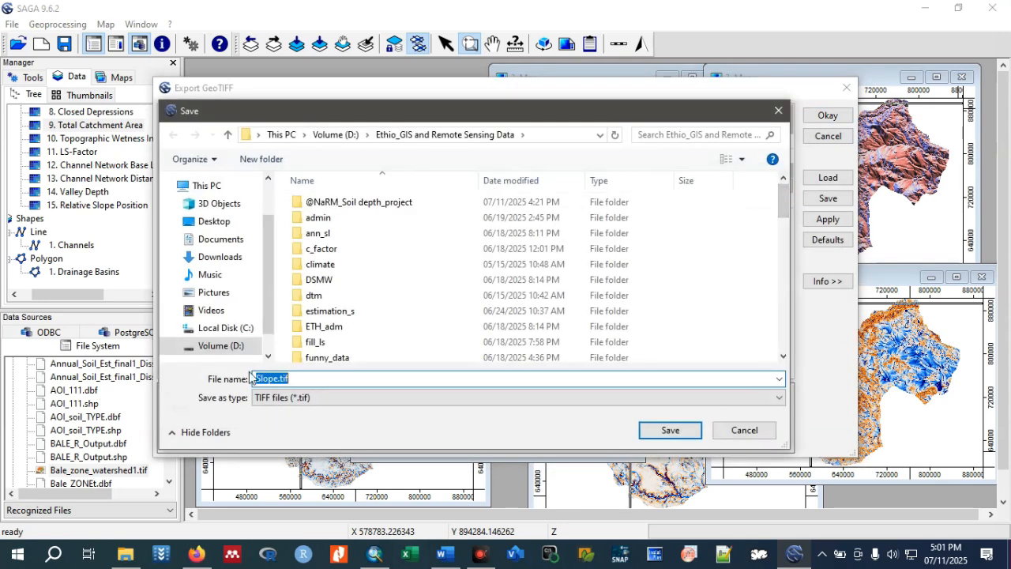
scroll(336, 294, down, 3)
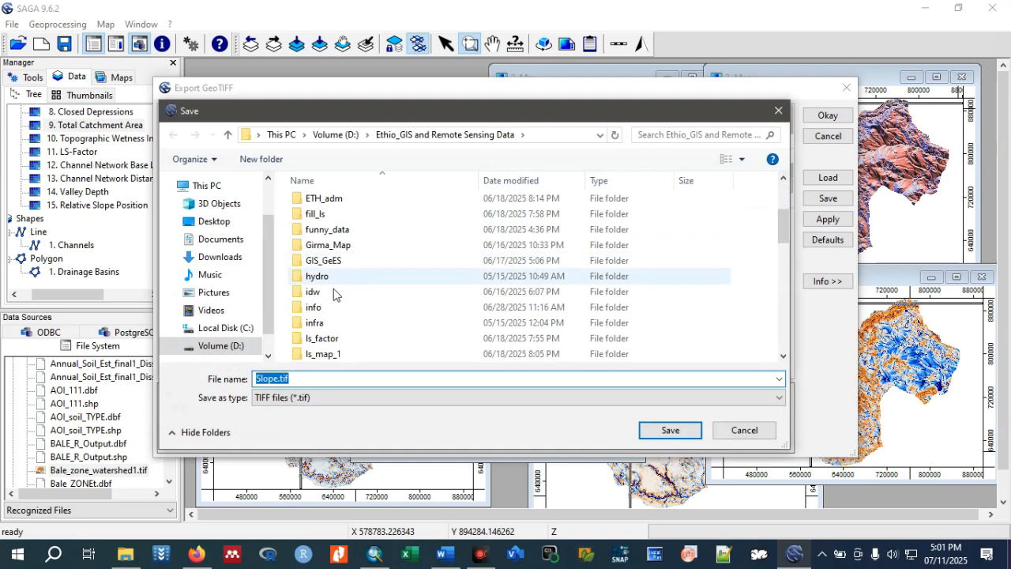
click(225, 346)
scroll(361, 260, down, 3)
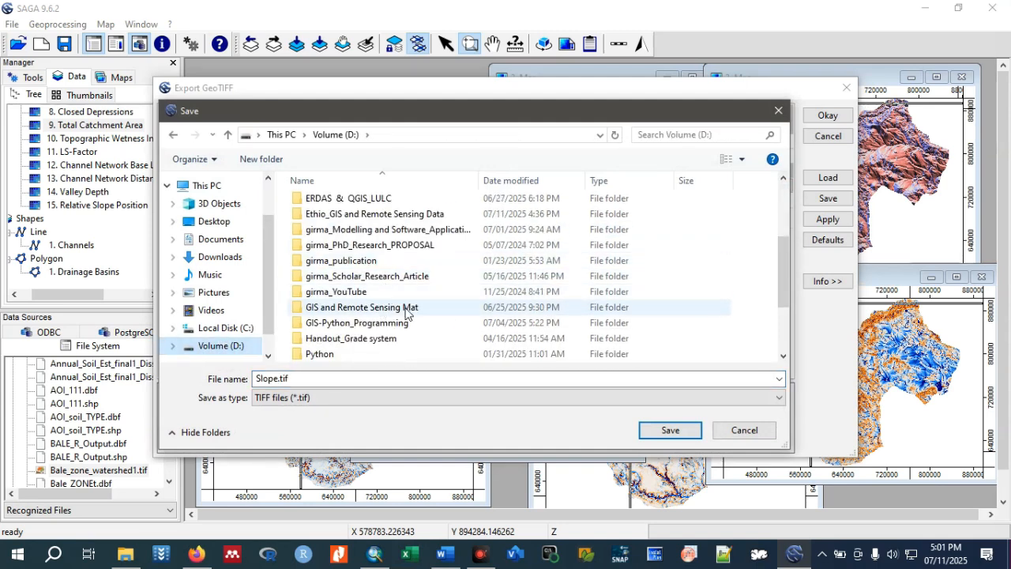
double_click(388, 216)
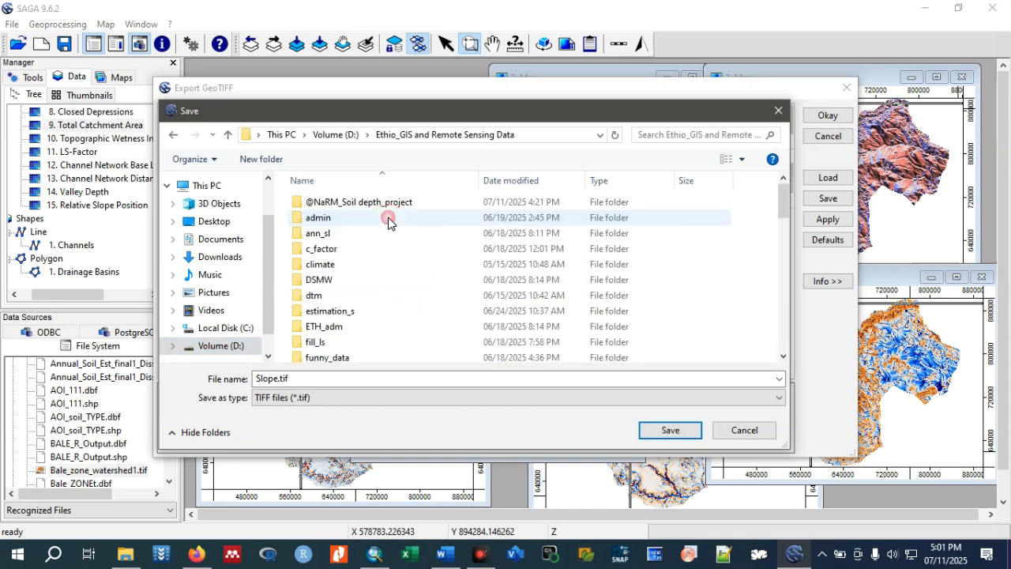
Create a folder named SAGA_GIS_today_youtube inside Ethio_GIS and Remote Sensing Data.
right_click(688, 237)
mouse_move(737, 387)
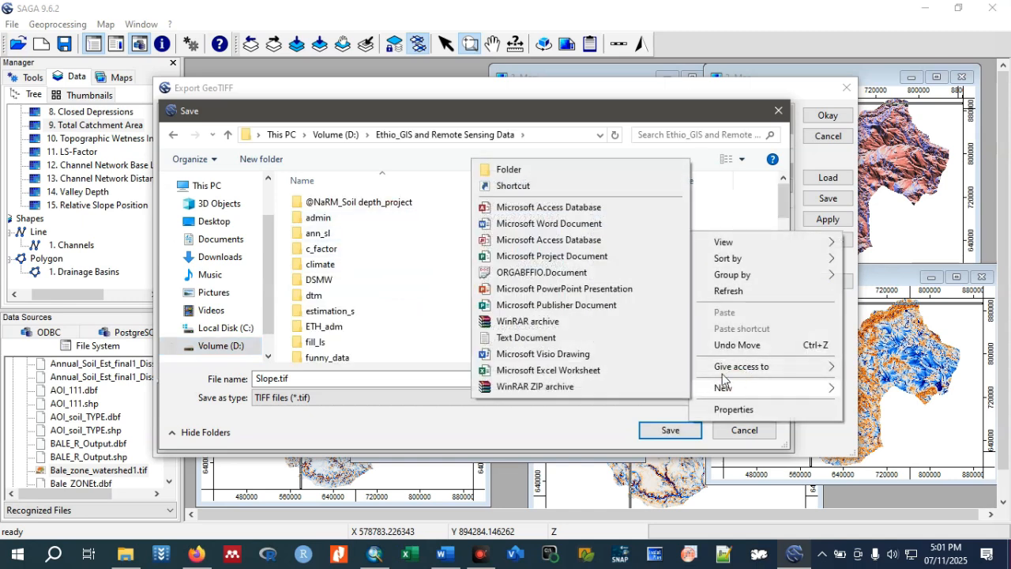
click(509, 169)
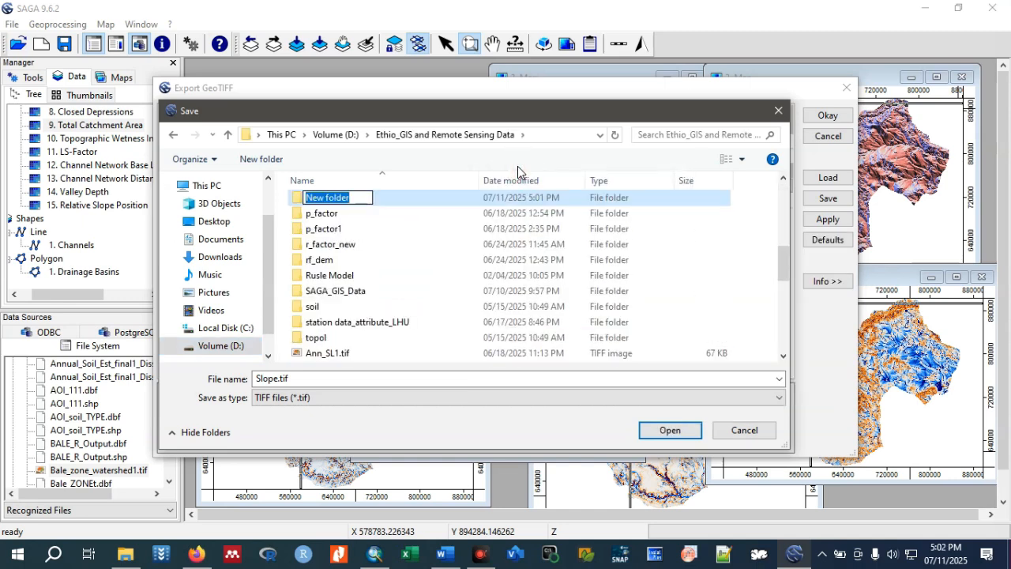
text(SA)
text(GA)
text(GA)
text(_GIST)
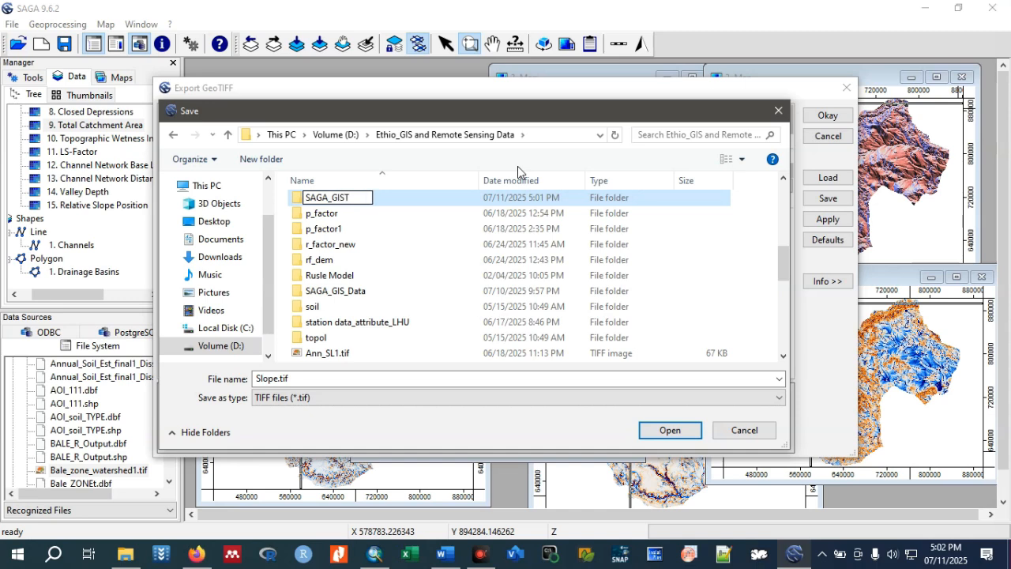
key(BackSpace)
text(_tof)
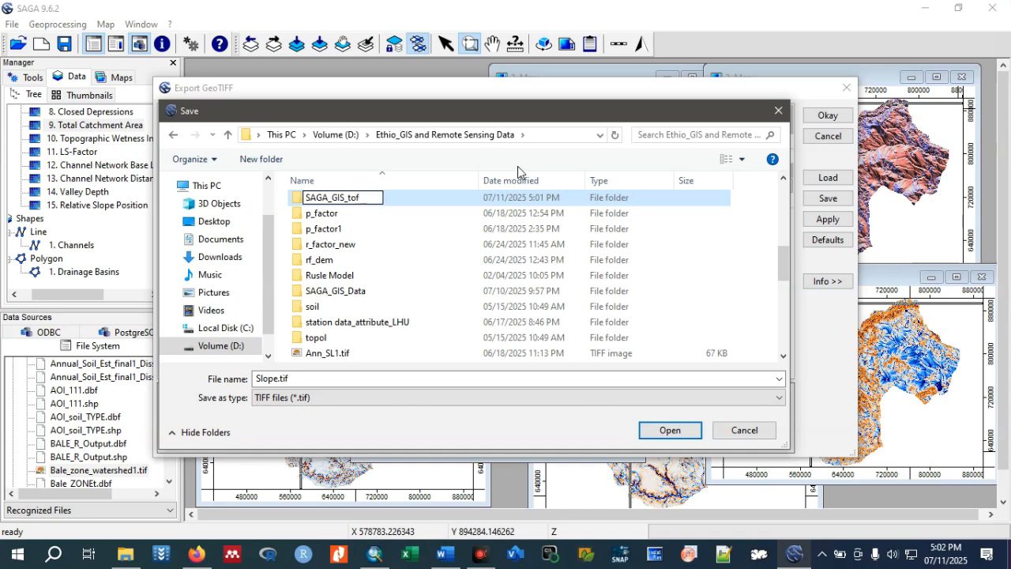
key(BackSpace)
text(day_youtube)
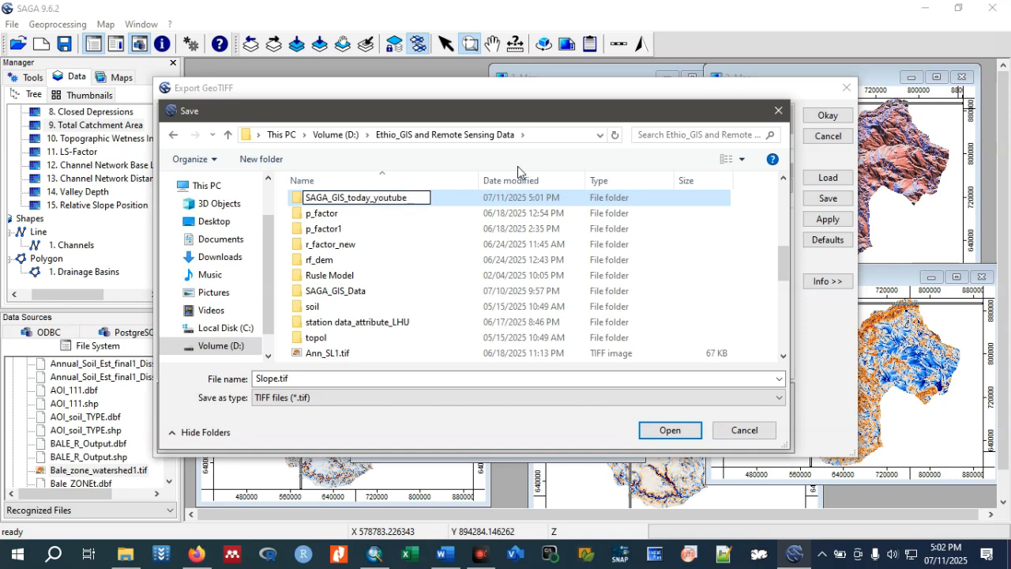
click(442, 203)
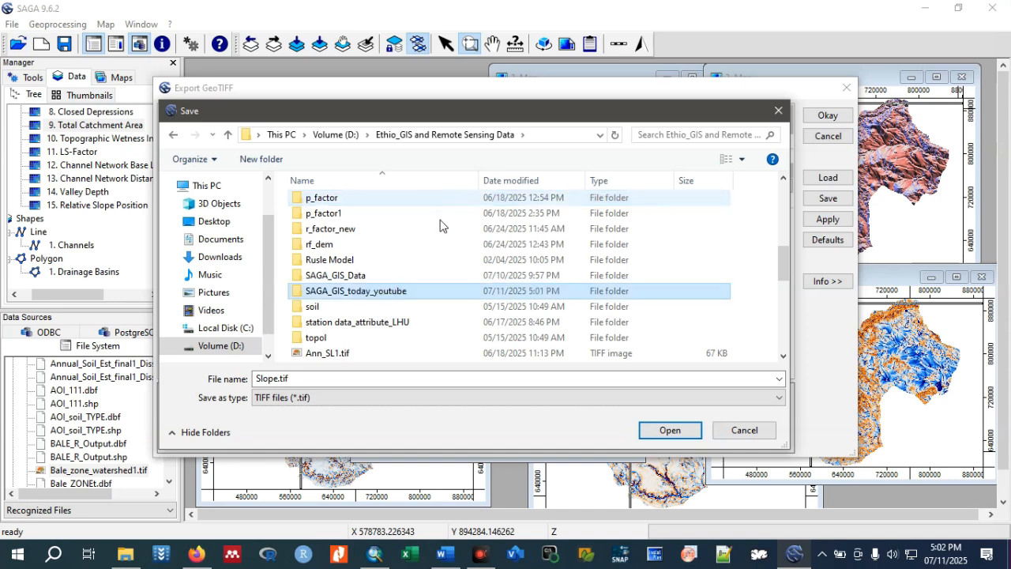
Set the export file to Slope.tif inside the SAGA_GIS_today_youtube folder.
double_click(395, 293)
click(670, 430)
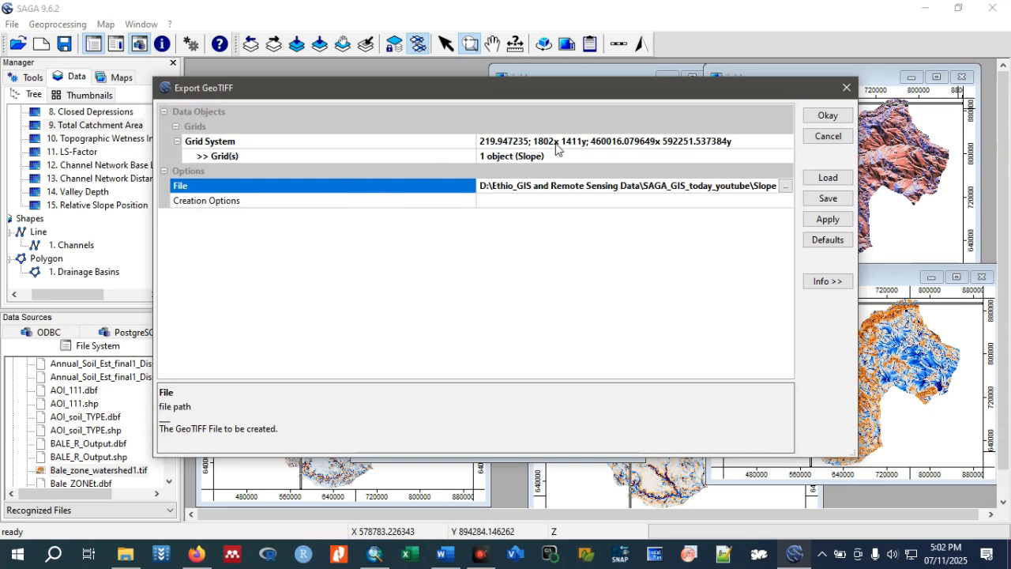
Open the export's grid selection, try adding Total Catchment Area and all other grids, and empty the selection again.
click(584, 156)
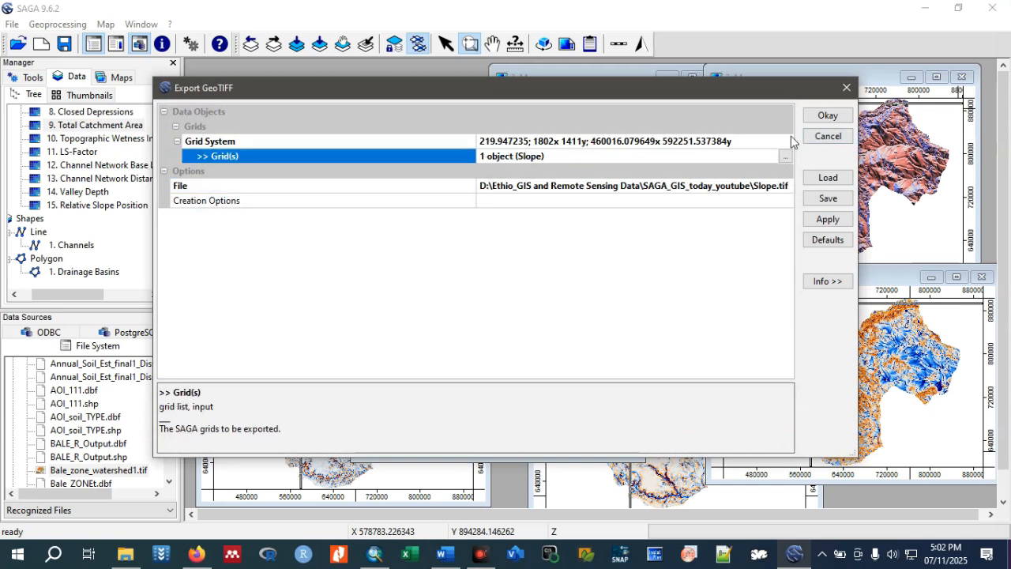
click(785, 156)
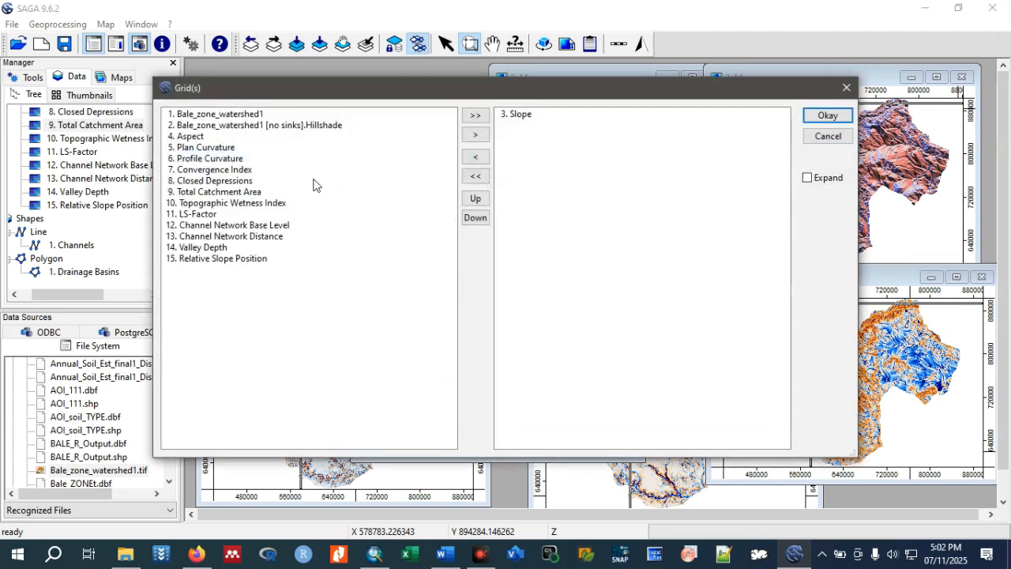
click(224, 192)
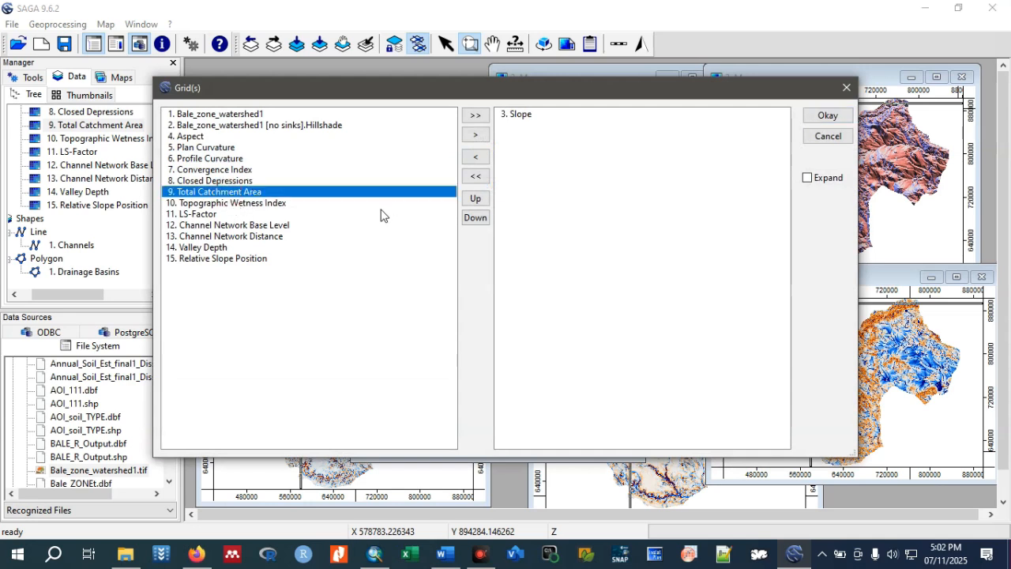
click(518, 116)
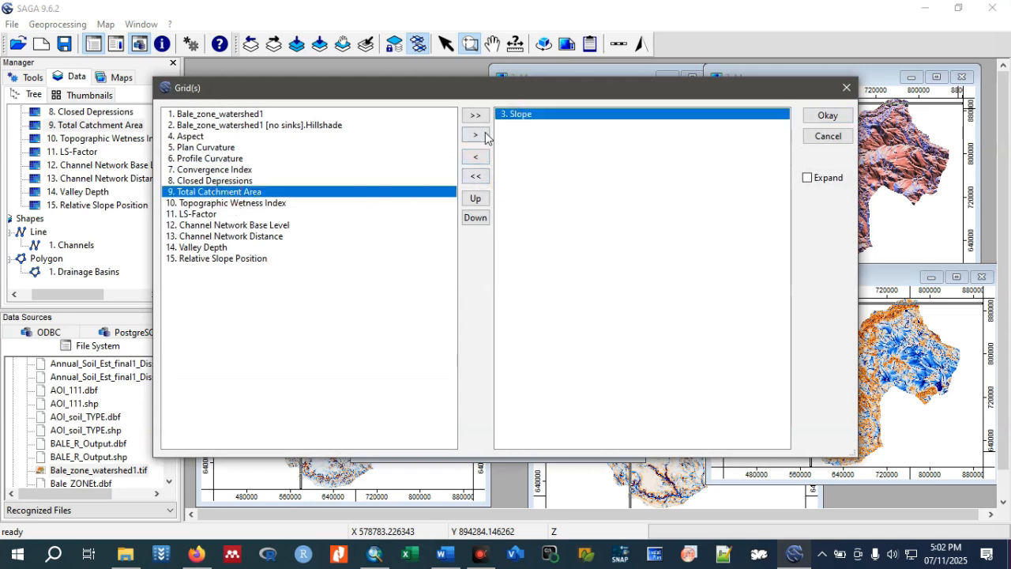
click(475, 136)
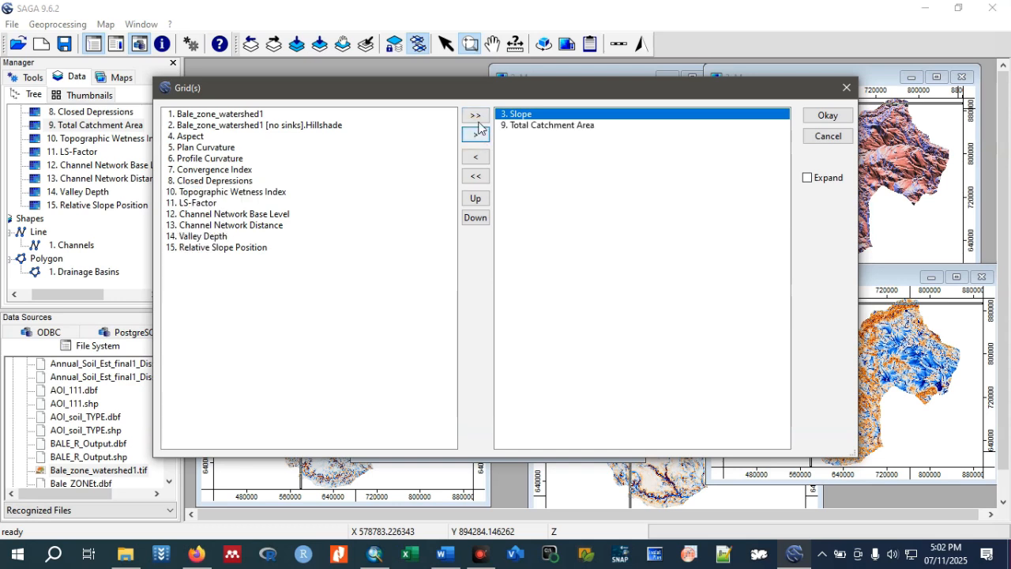
click(474, 115)
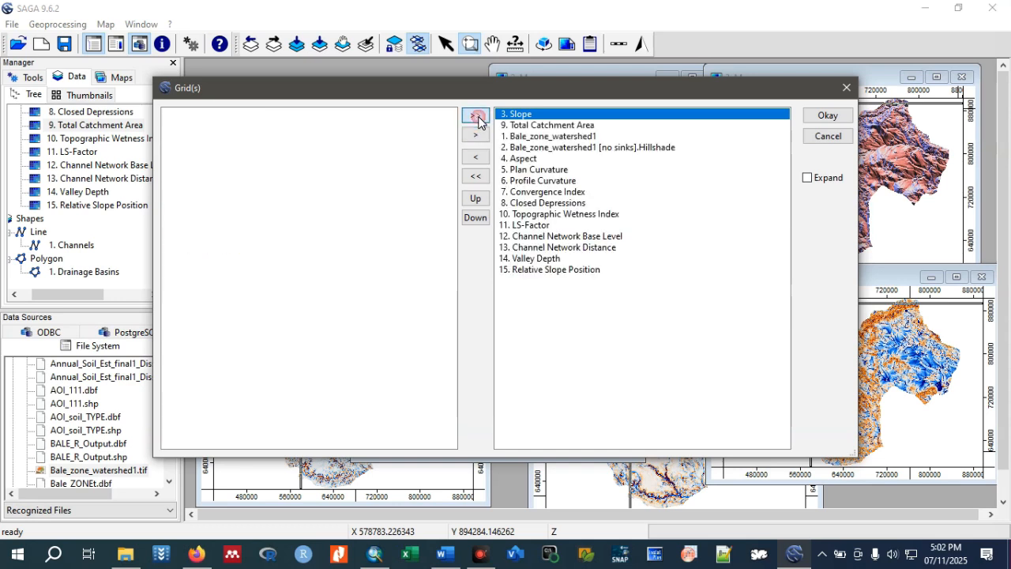
click(477, 177)
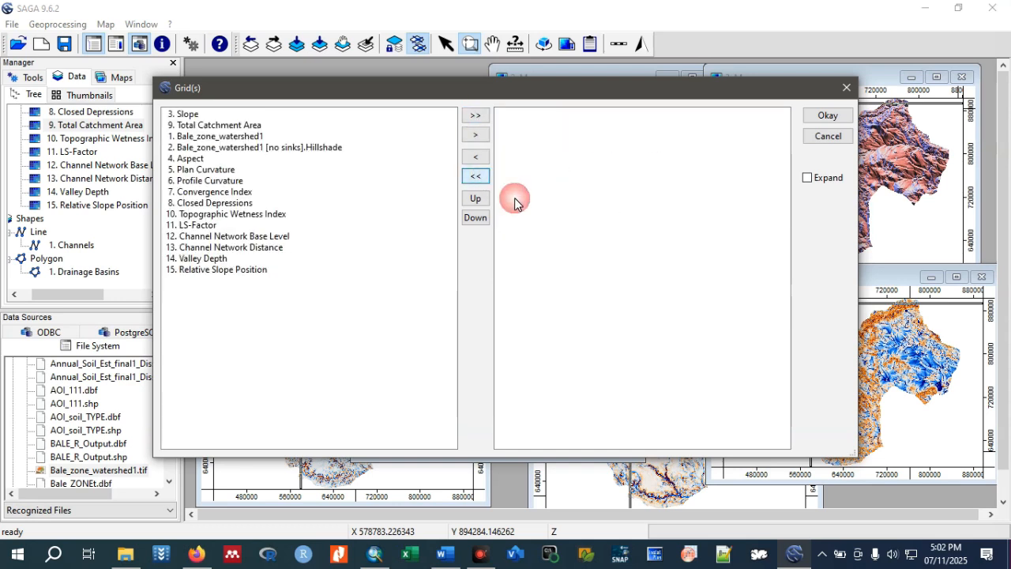
Choose Topographic Wetness Index as the only grid and run the GeoTIFF export.
click(212, 204)
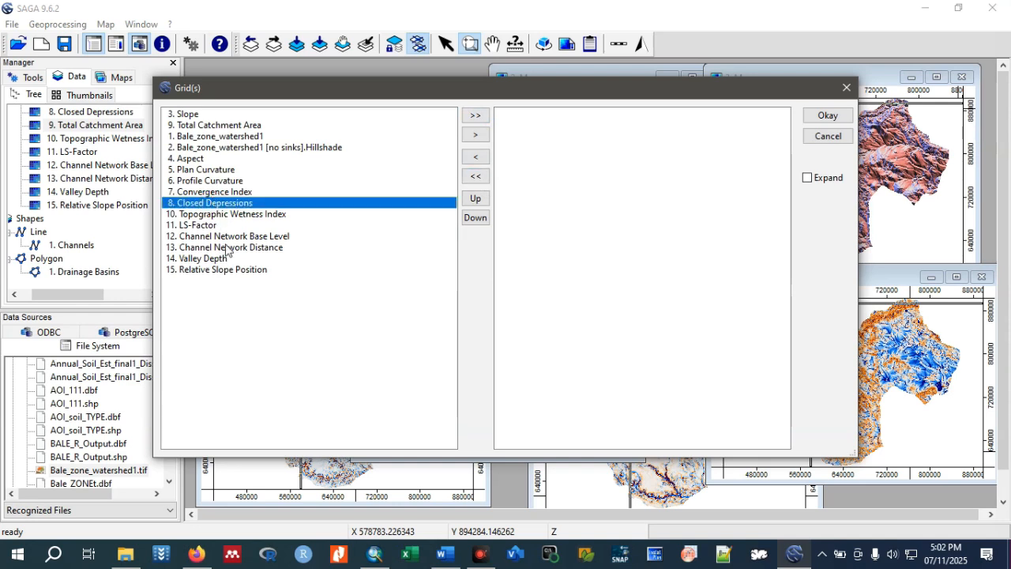
click(213, 214)
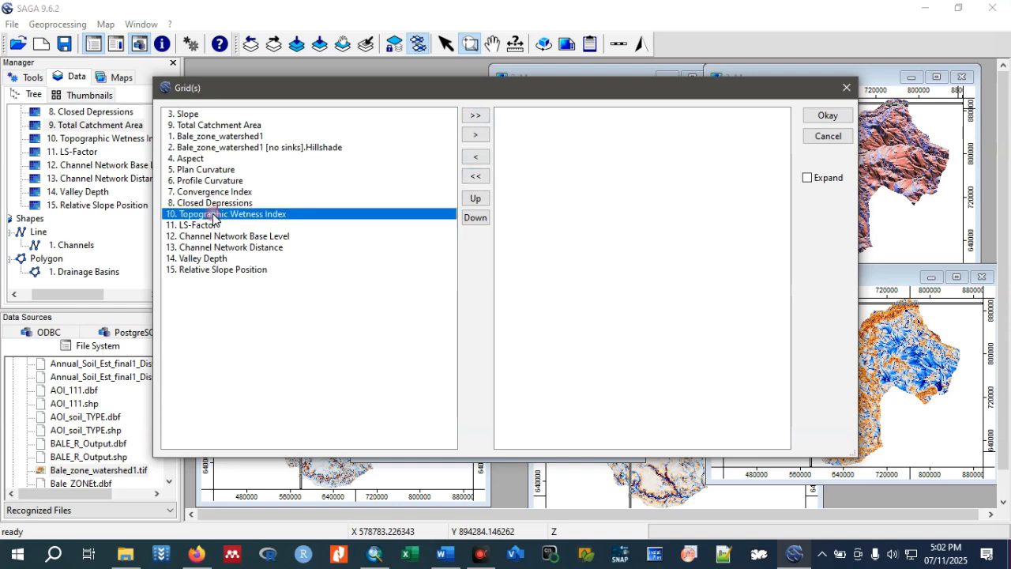
click(477, 136)
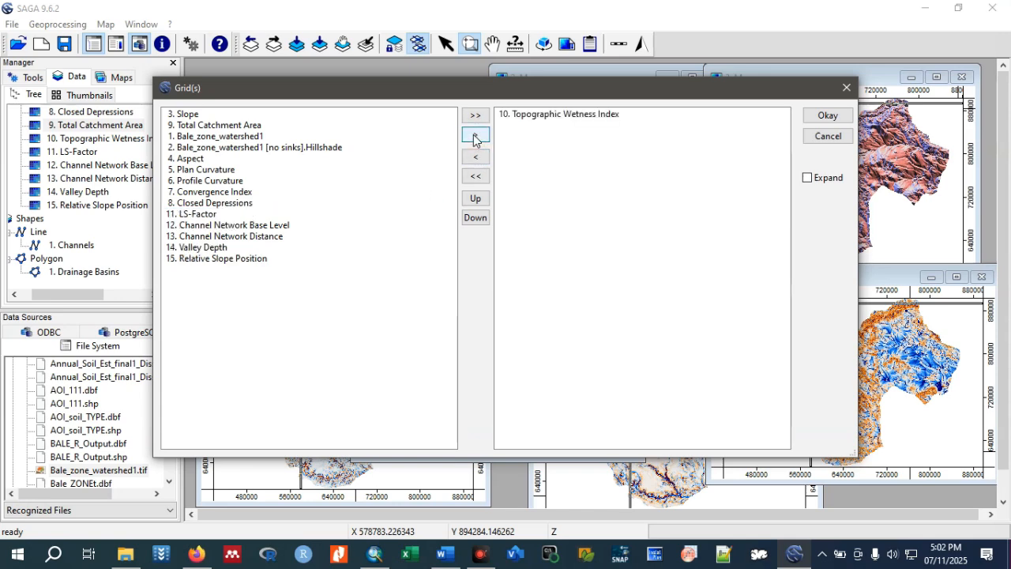
click(827, 116)
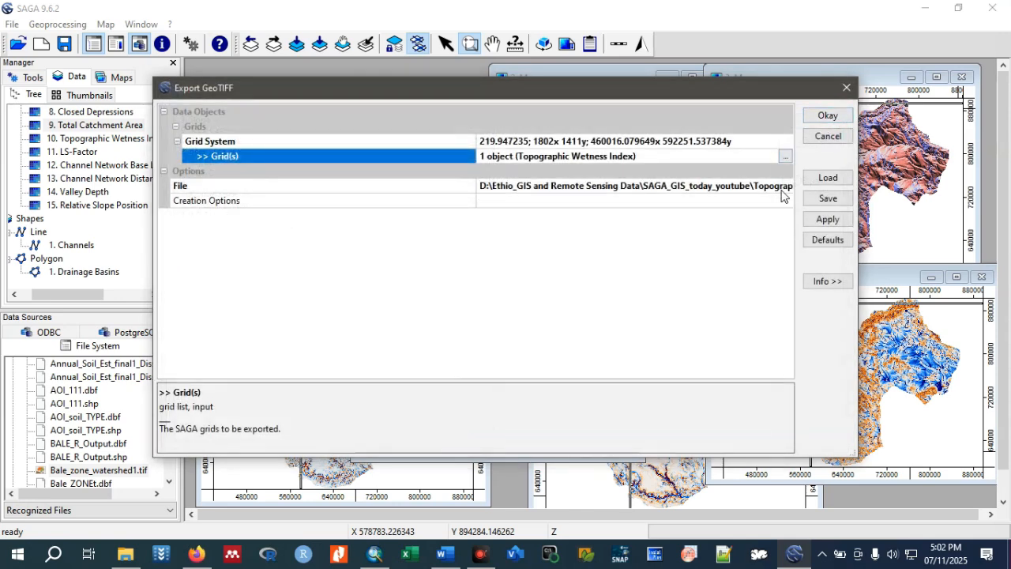
click(827, 117)
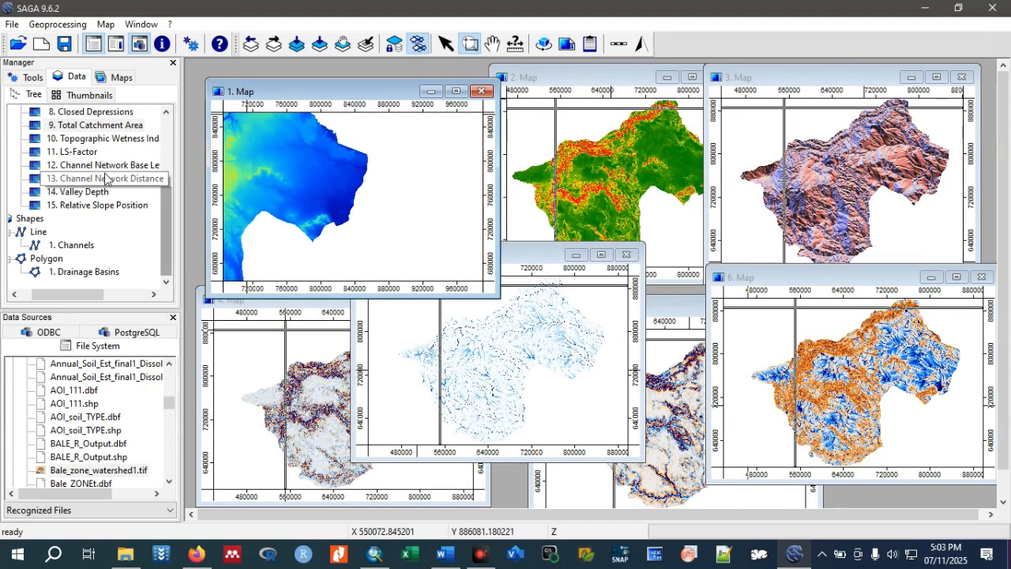
Start the Export GeoTIFF tool again and remove Topographic Wetness Index from its grid selection.
click(52, 25)
mouse_move(86, 113)
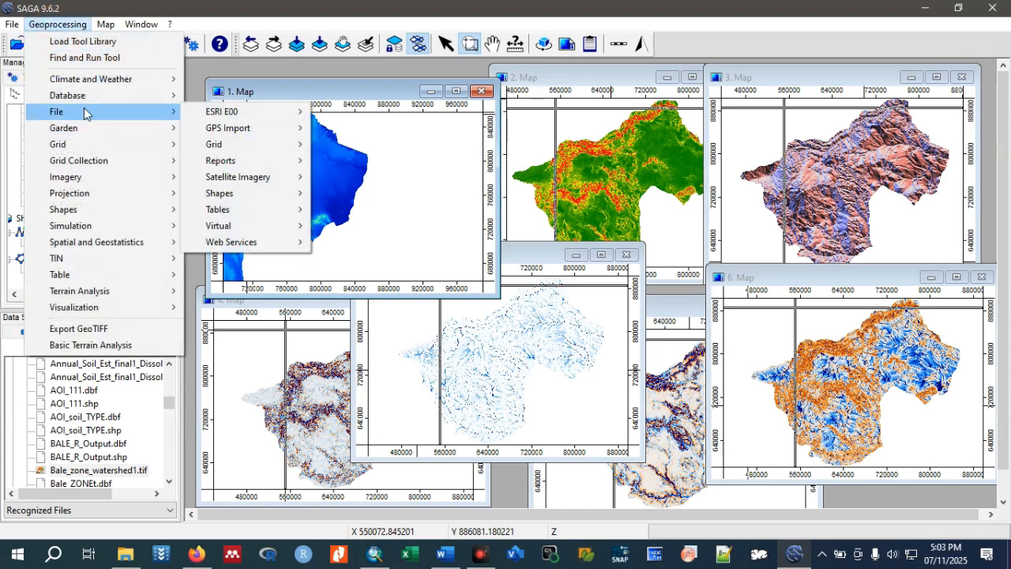
mouse_move(228, 151)
mouse_move(458, 147)
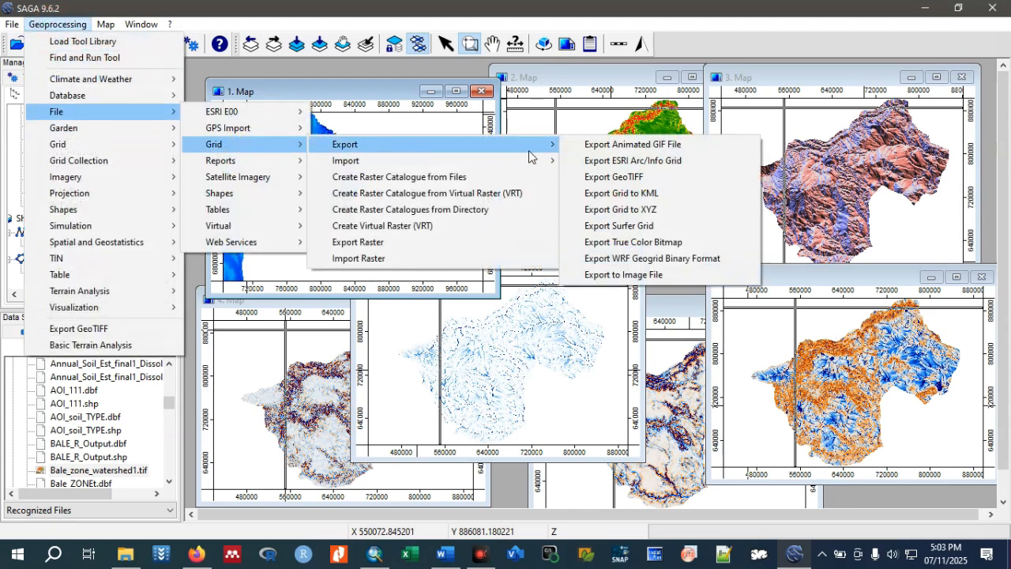
click(616, 177)
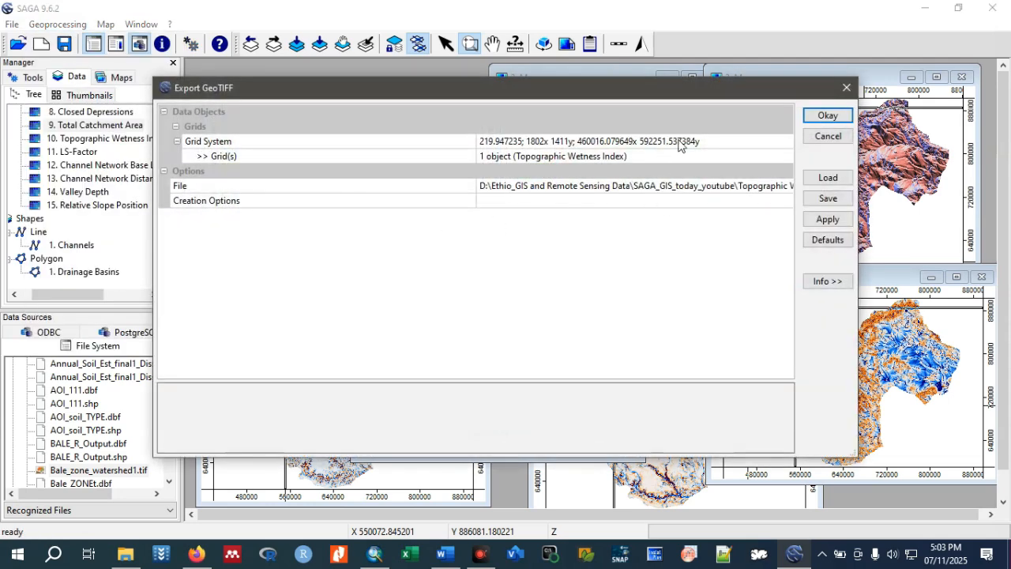
click(649, 158)
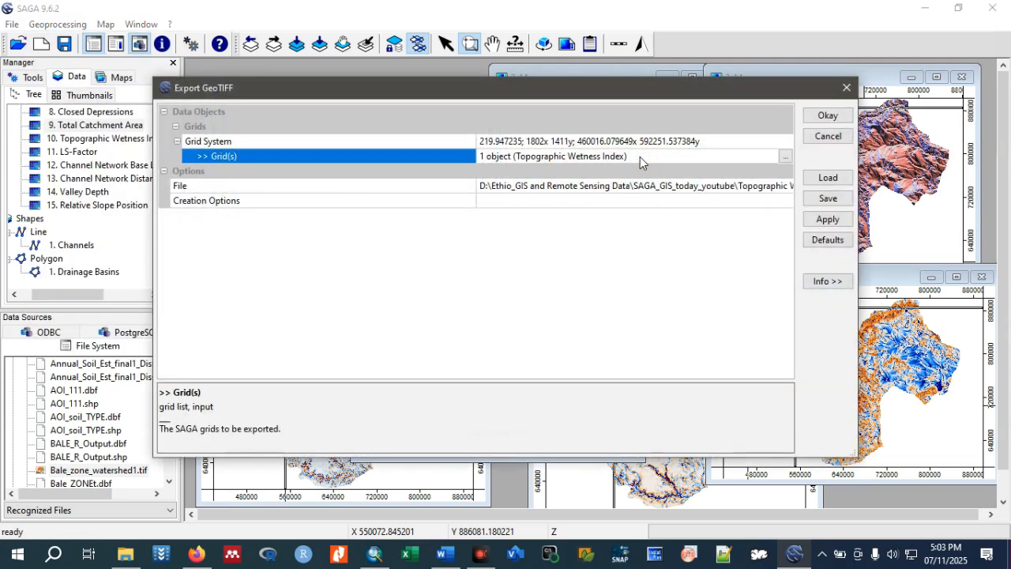
click(785, 156)
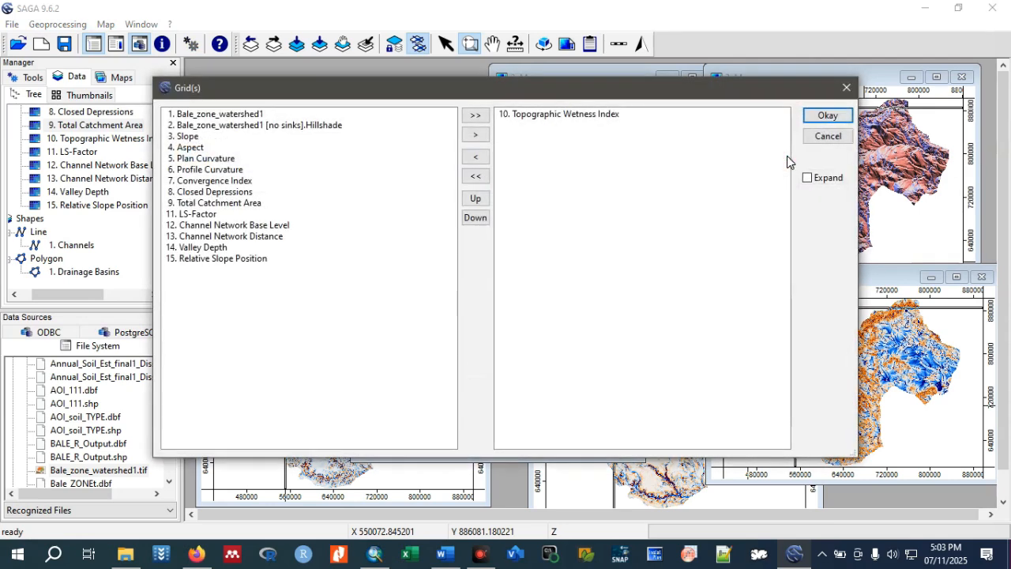
click(519, 119)
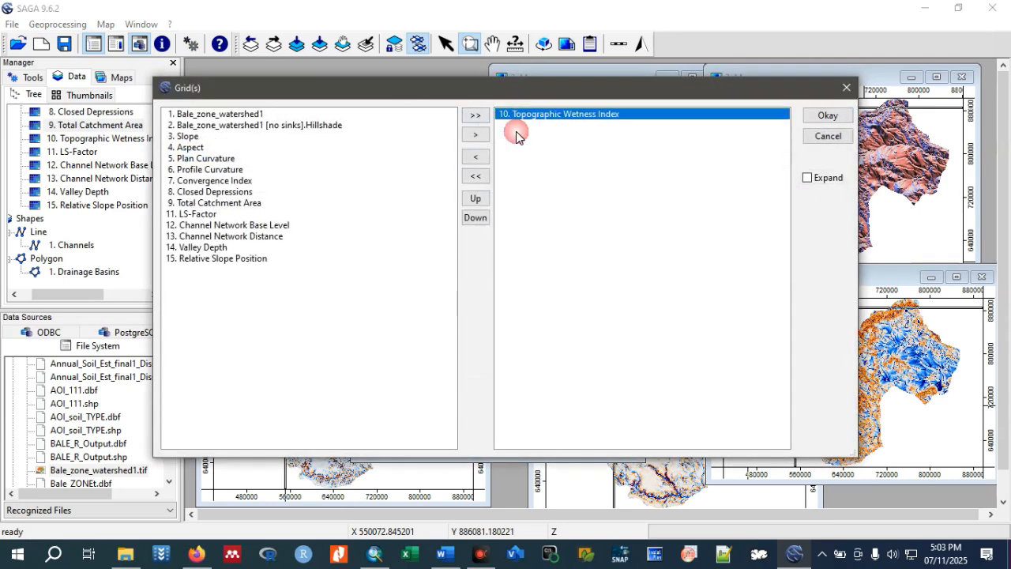
click(481, 157)
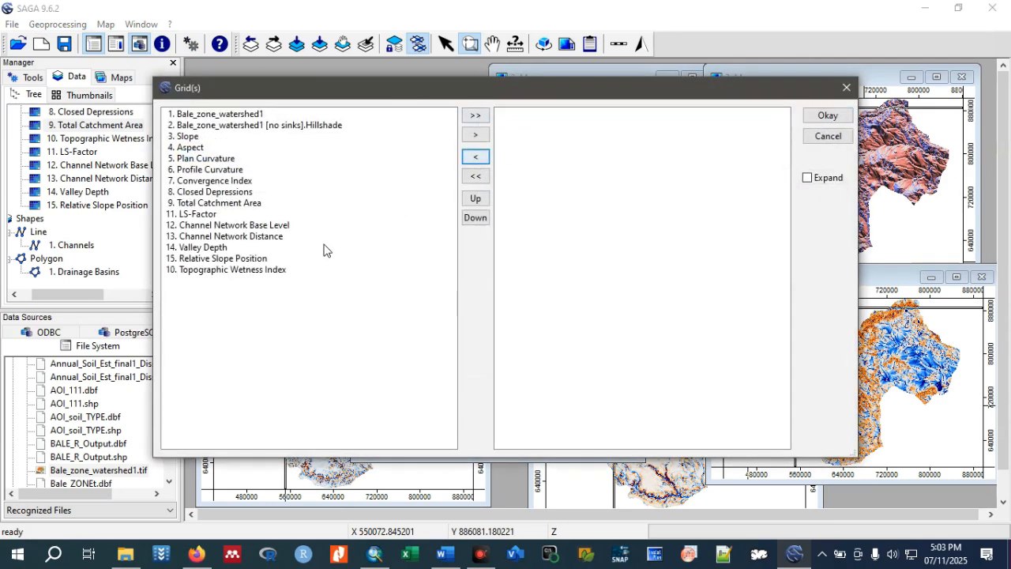
Choose Total Catchment Area as the only grid and export it as a GeoTIFF.
click(203, 215)
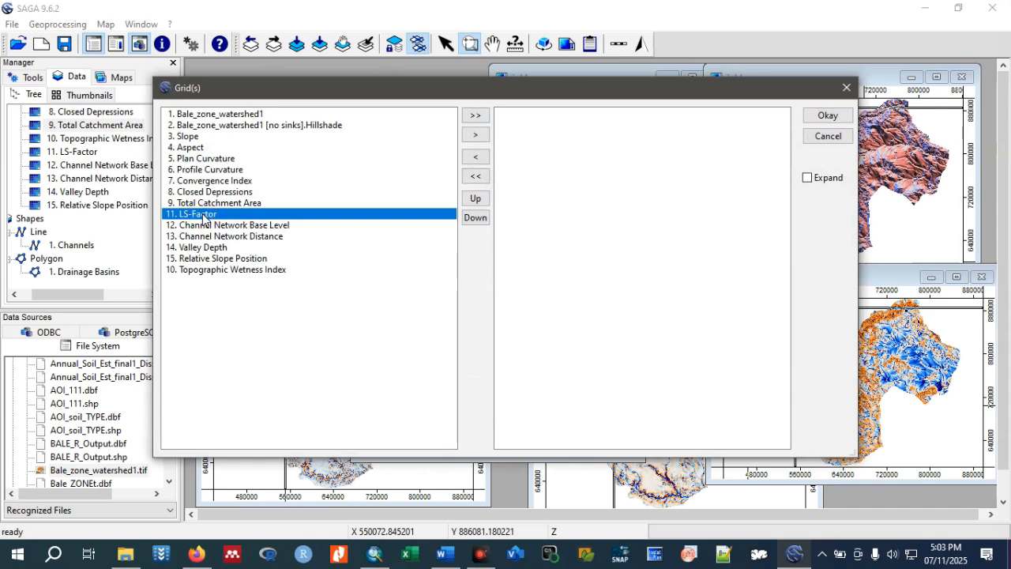
click(212, 204)
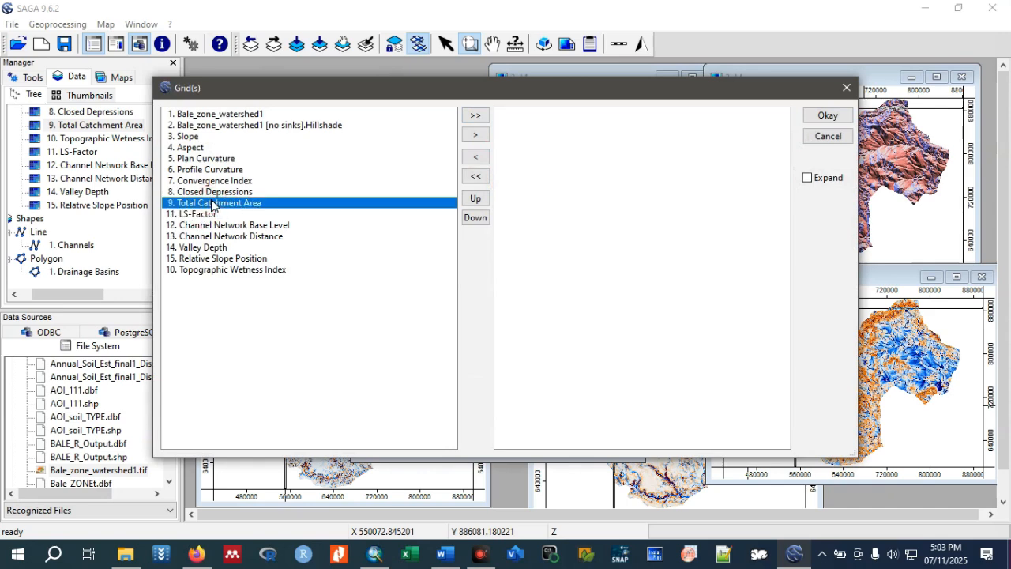
click(478, 135)
click(826, 118)
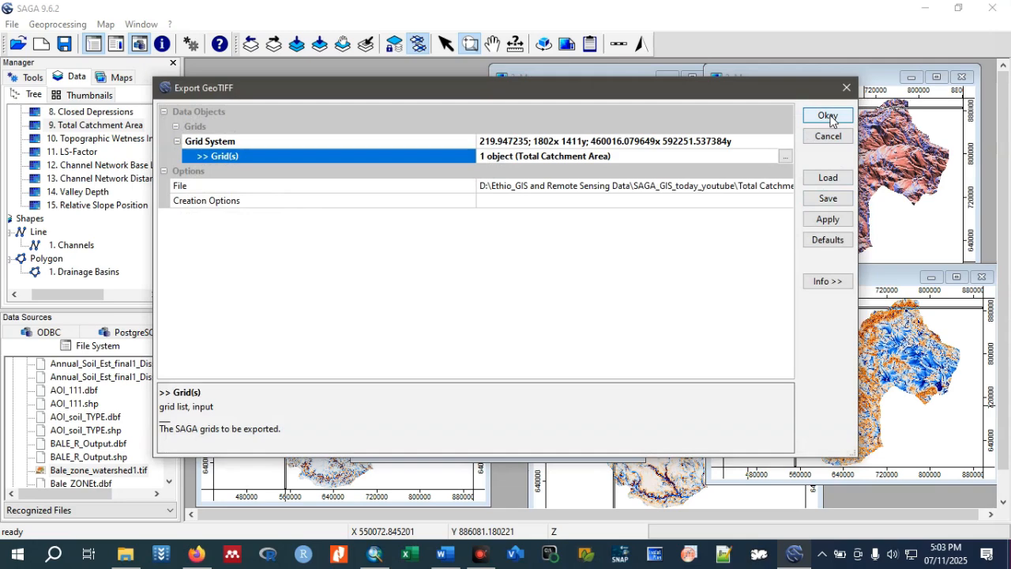
click(827, 116)
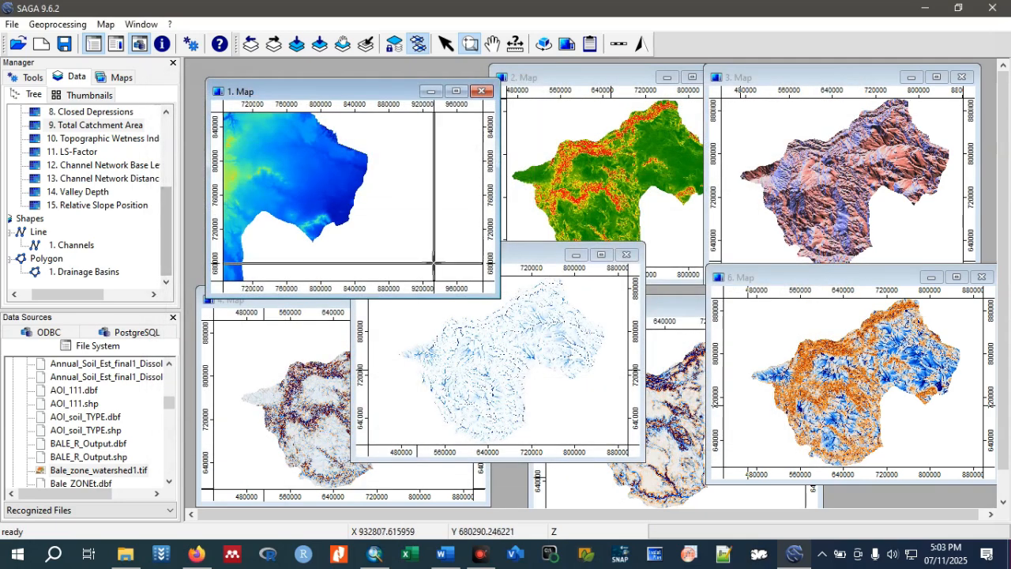
Switch to ArcMap and hide the Bale_Zone and Bale_zone_watershed1.tif layers.
click(925, 7)
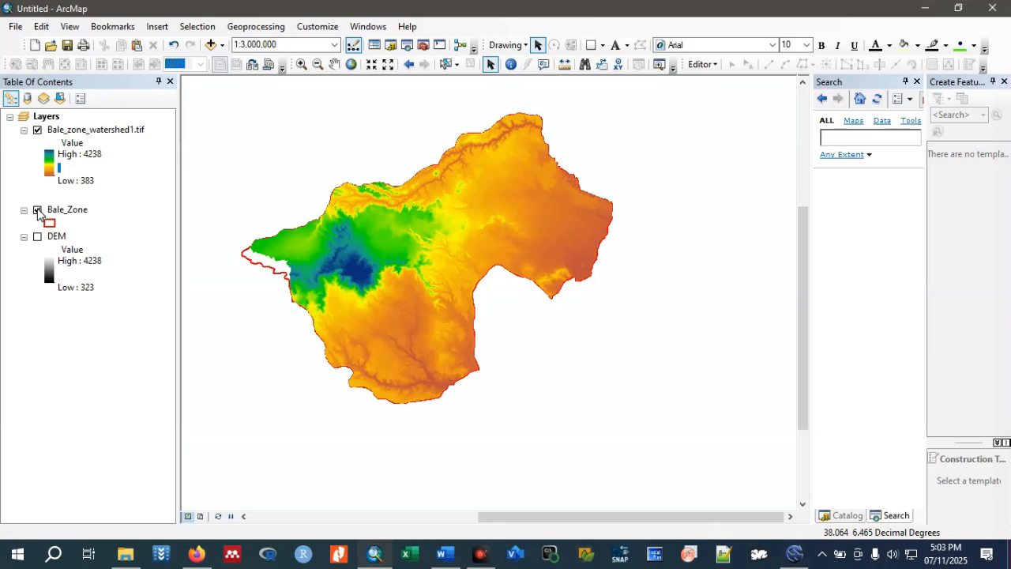
click(37, 209)
click(38, 131)
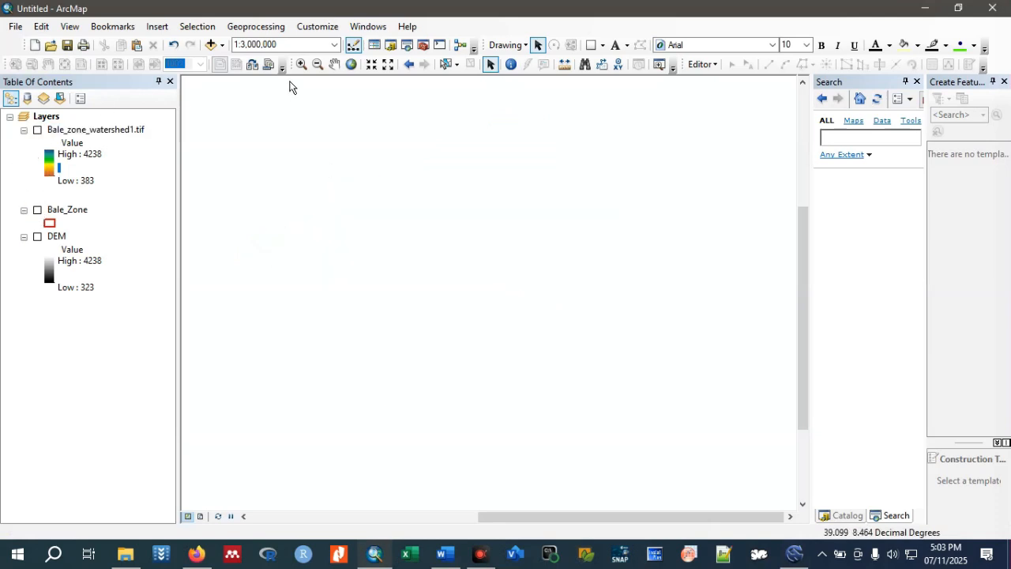
Add Topographic Wetness Index.tif from Ethio_GIS and Remote Sensing Data\SAGA_GIS_today_youtube to the map, creating pyramids for it.
click(211, 45)
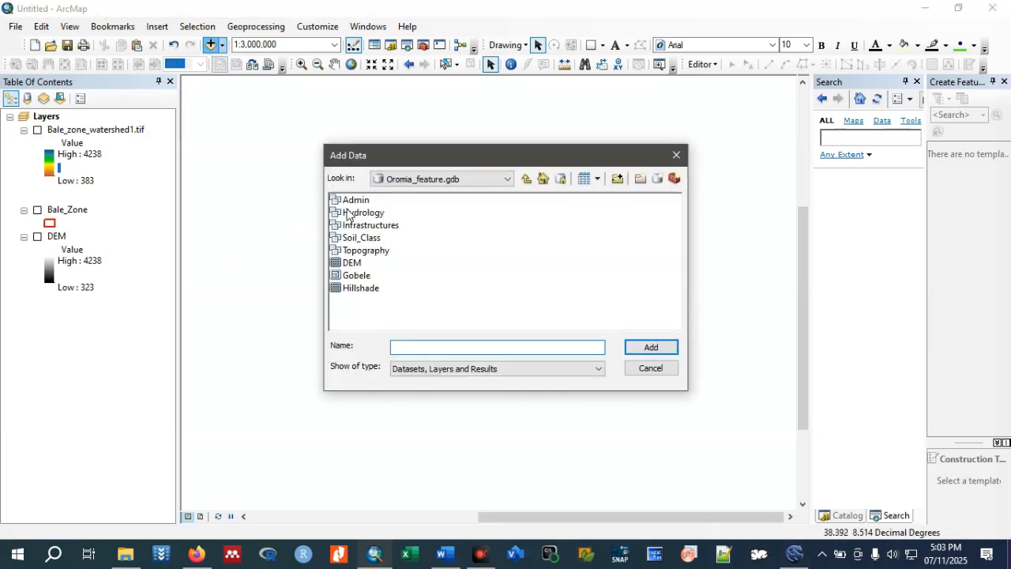
click(503, 181)
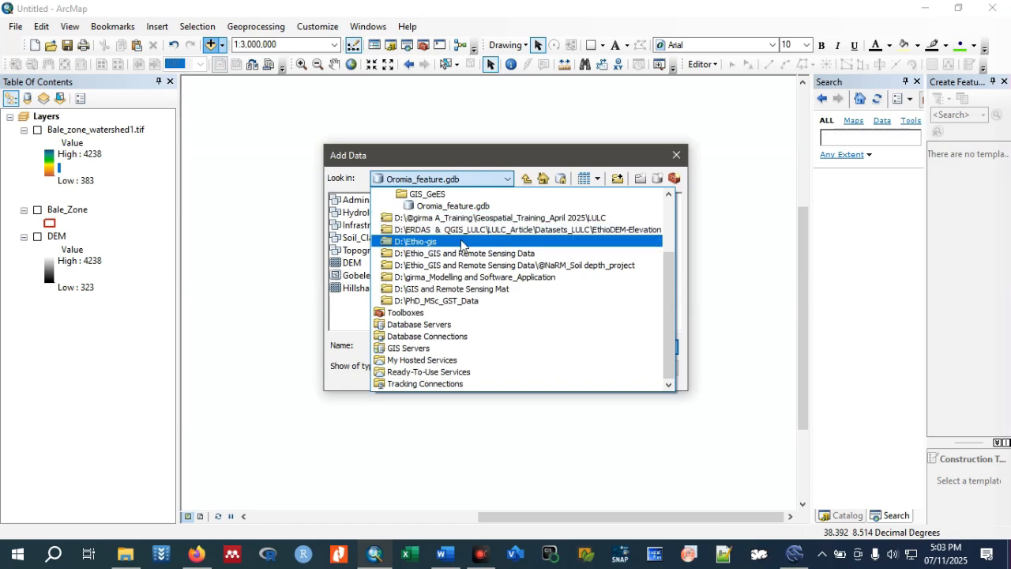
scroll(462, 241, up, 1)
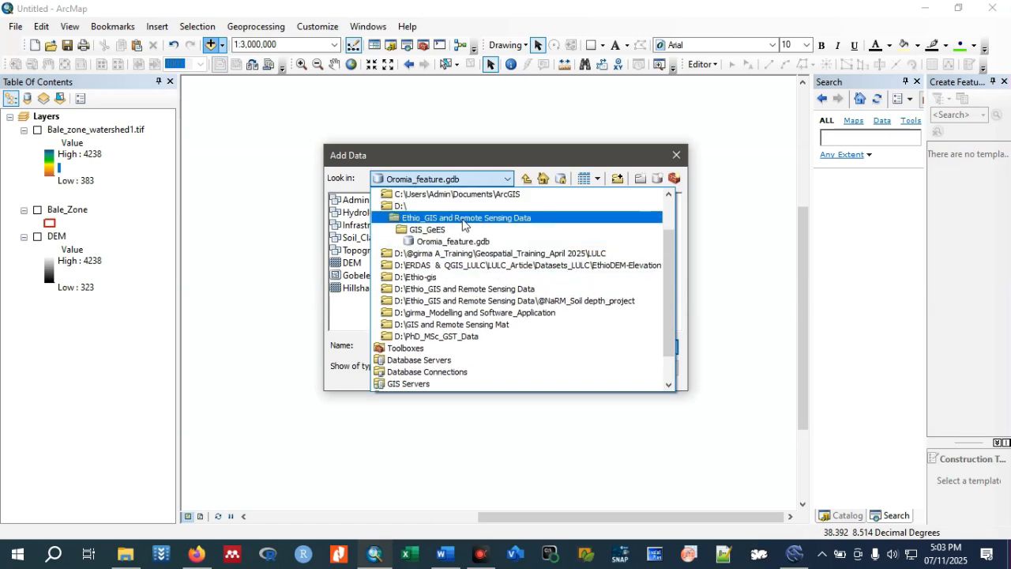
click(462, 218)
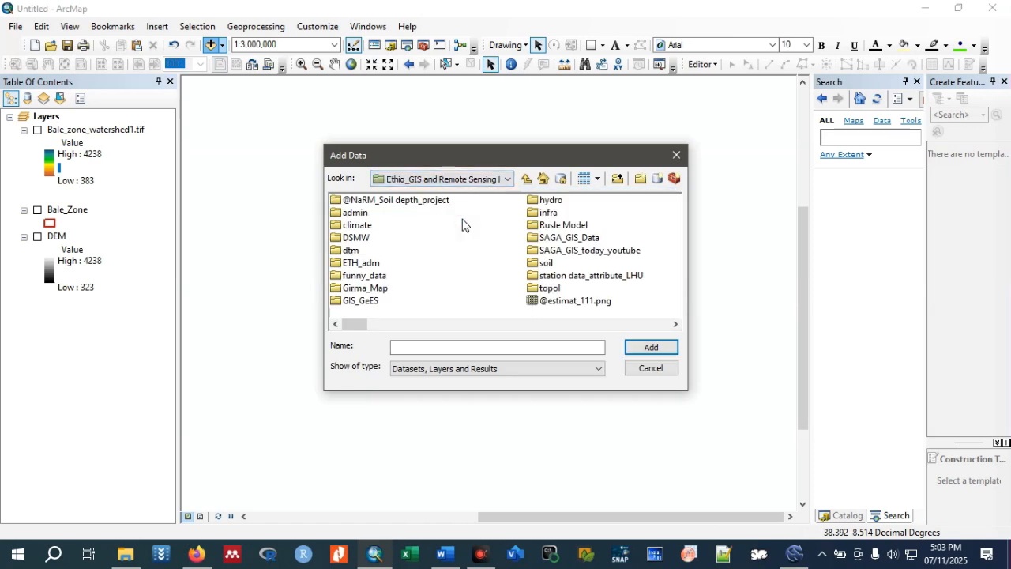
double_click(569, 253)
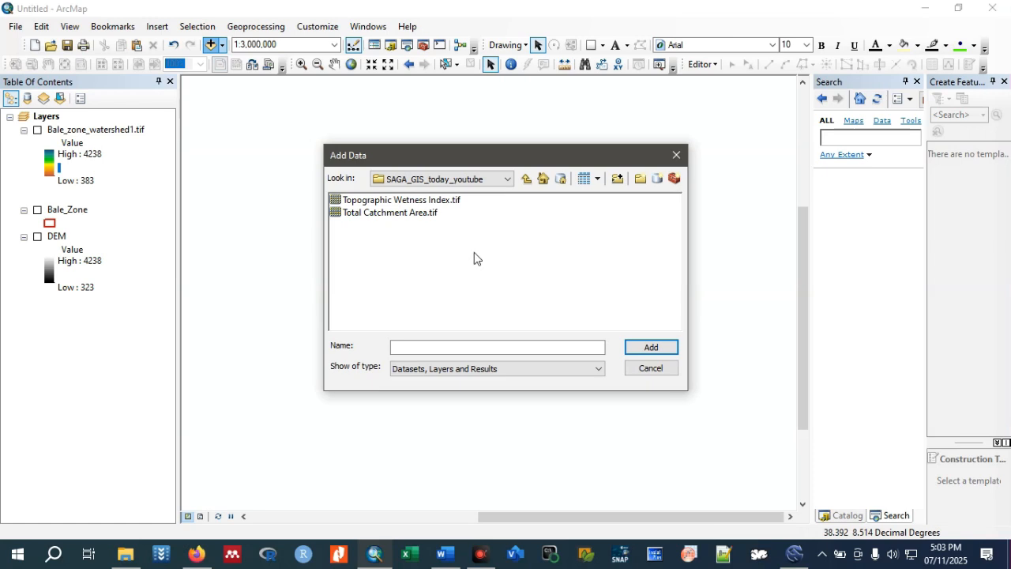
click(414, 212)
click(402, 200)
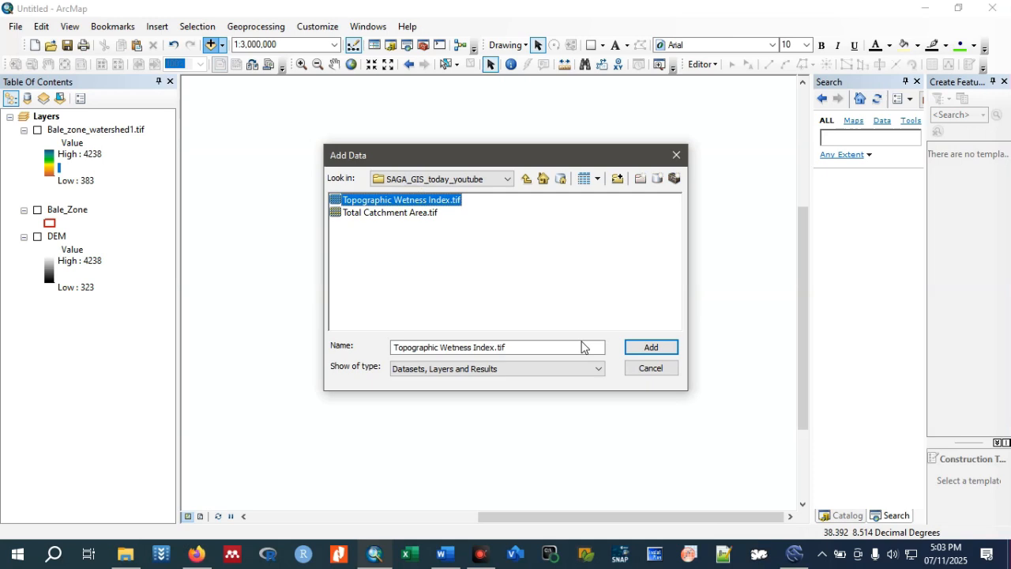
click(649, 347)
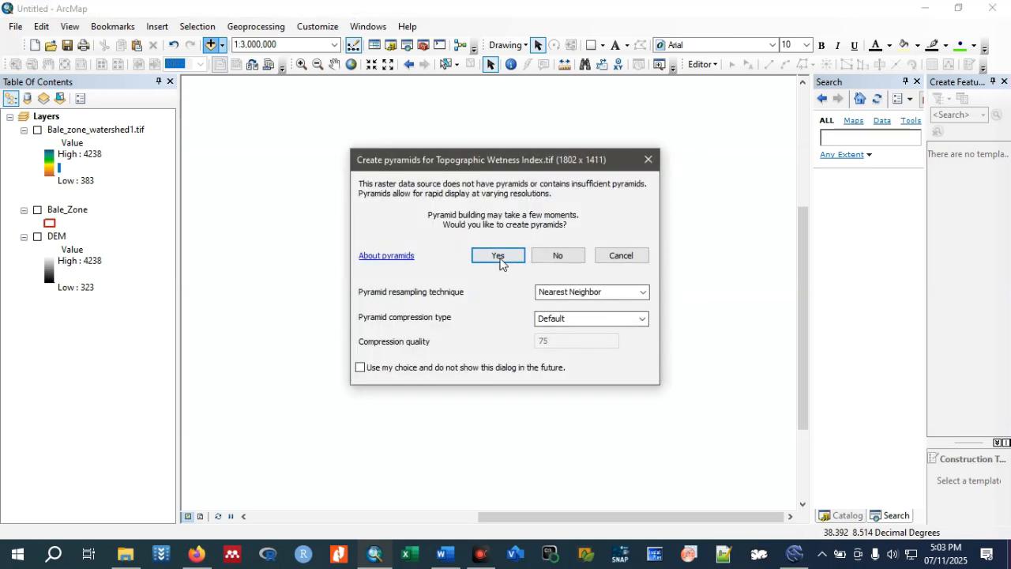
click(498, 256)
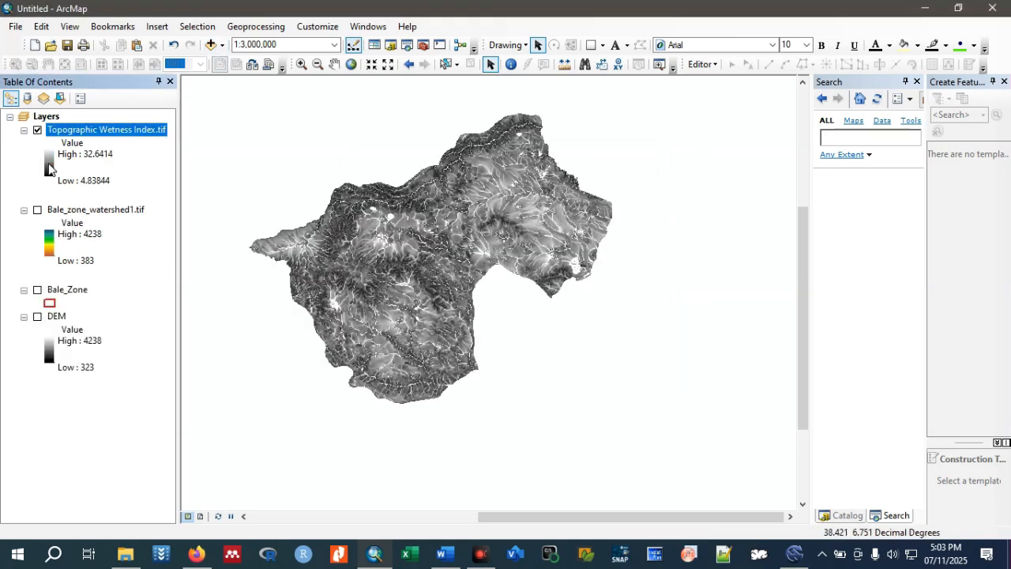
Apply the yellow-green-to-dark-blue colour ramp to the Topographic Wetness Index.tif layer.
double_click(49, 169)
click(177, 214)
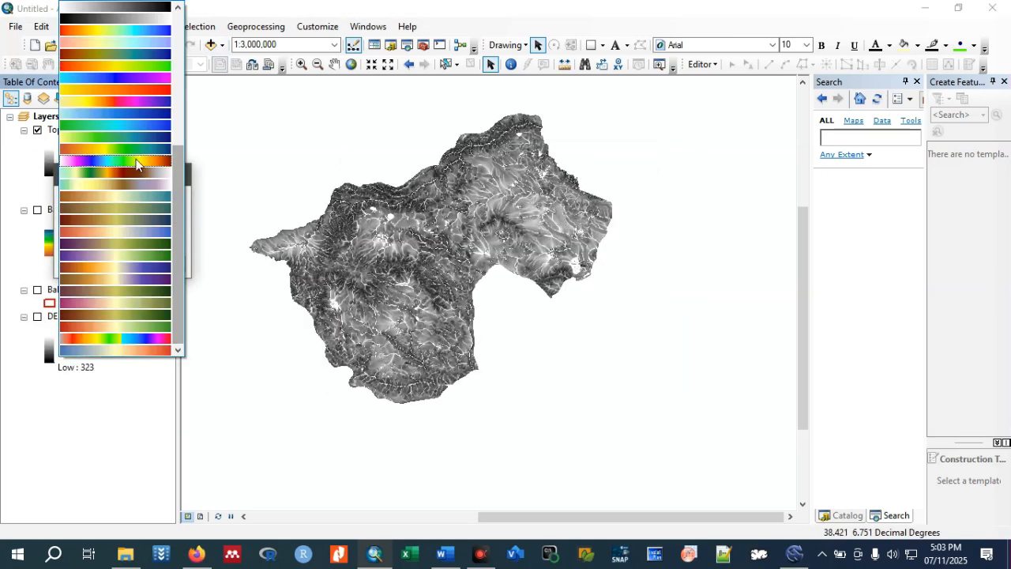
click(134, 139)
click(71, 267)
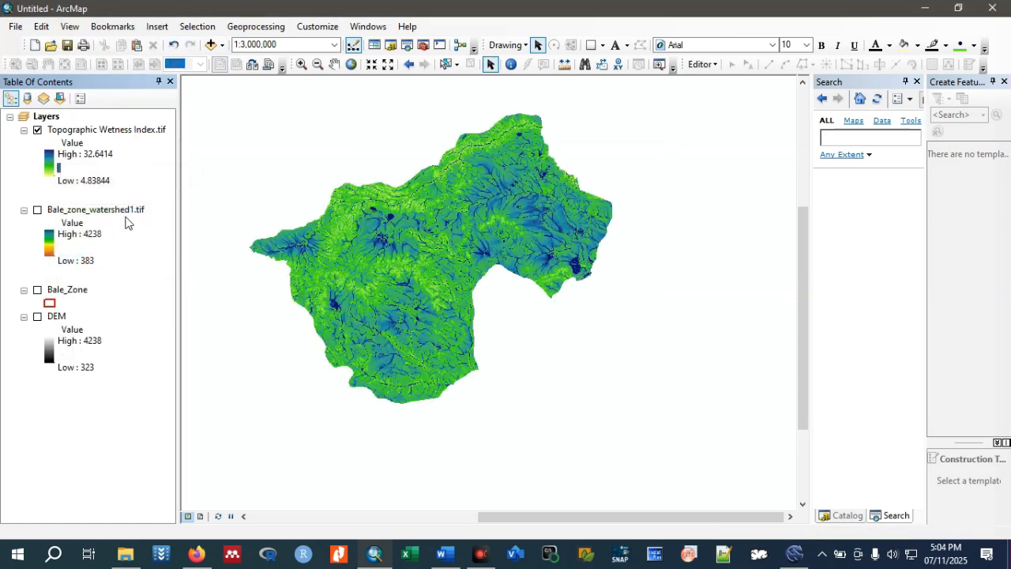
Collapse the Bale_zone_watershed1.tif legend and add Total Catchment Area.tif to the map, creating pyramids for it.
click(24, 209)
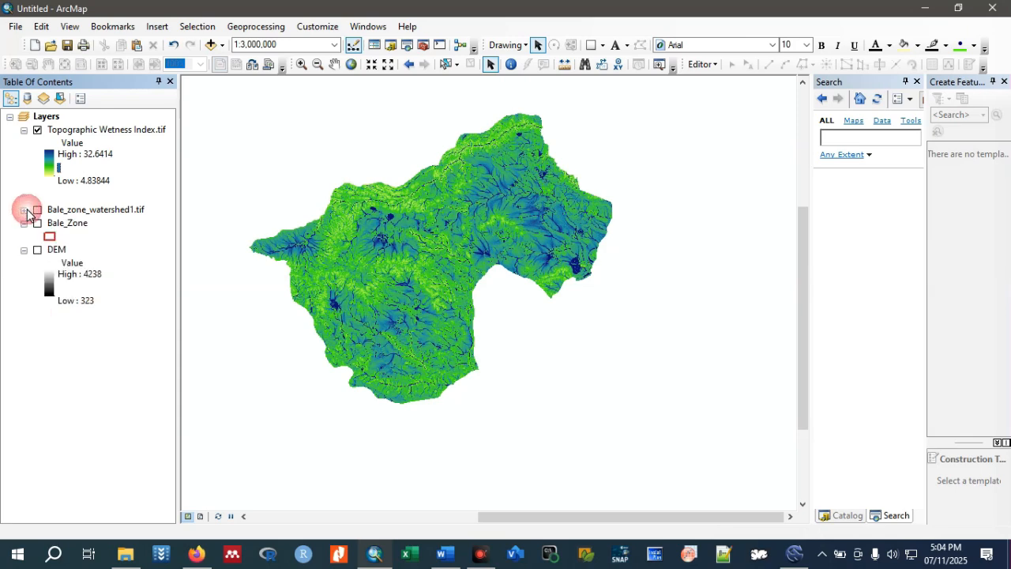
click(212, 45)
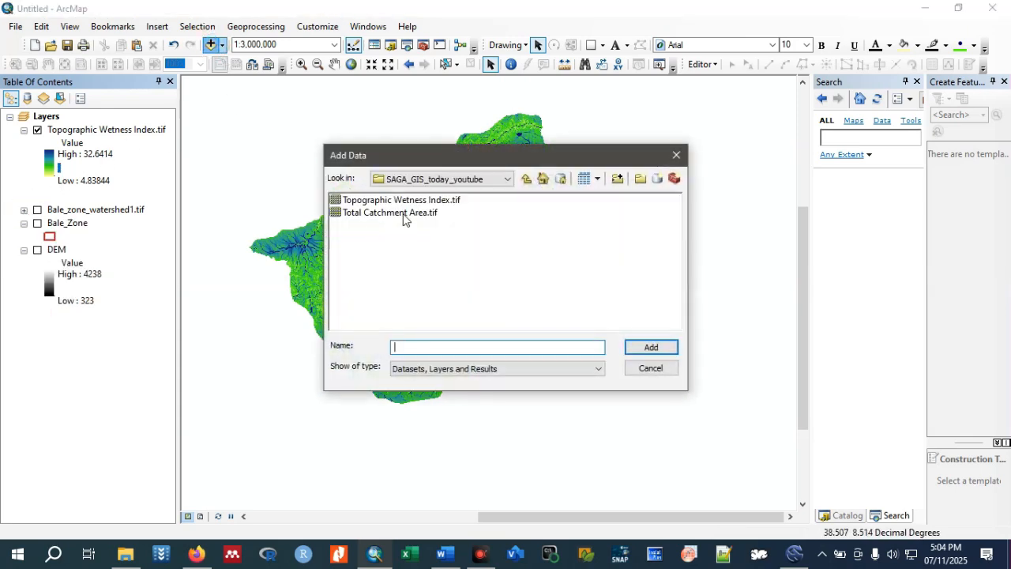
click(403, 213)
click(649, 348)
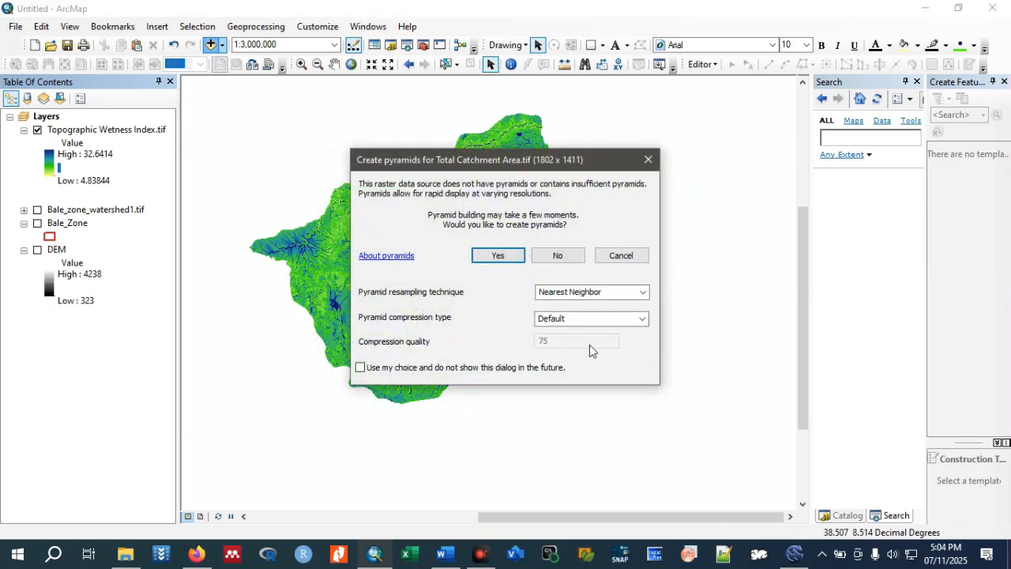
click(497, 255)
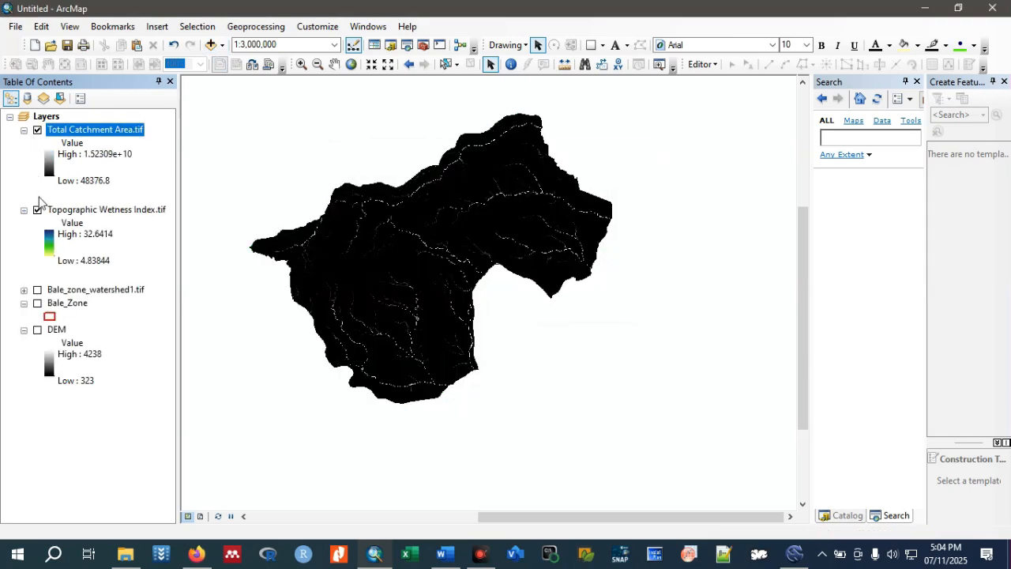
Hide the Topographic Wetness Index.tif layer and apply the orange-yellow-green-blue colour ramp to Total Catchment Area.tif.
click(37, 210)
click(50, 166)
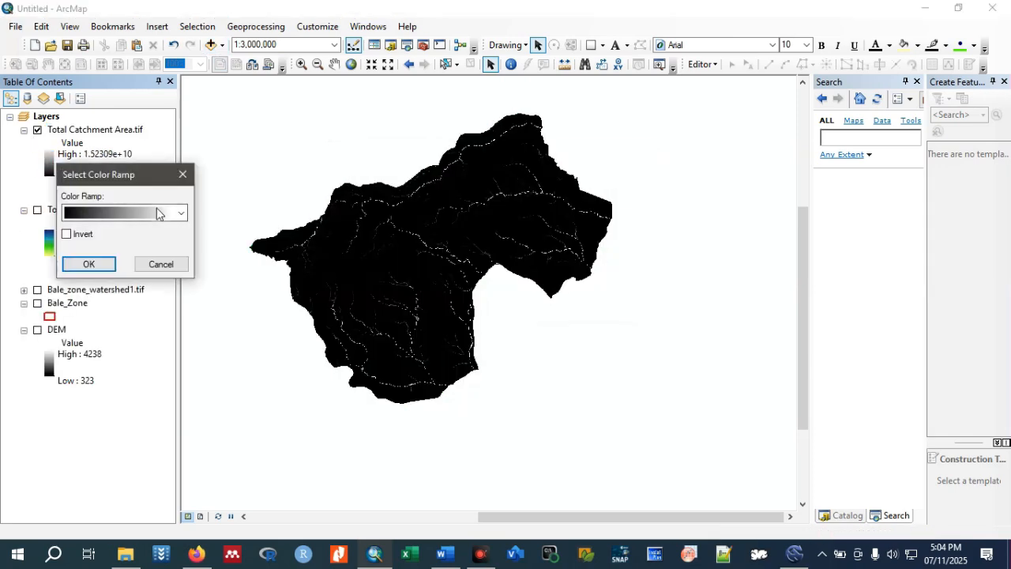
click(180, 213)
click(158, 153)
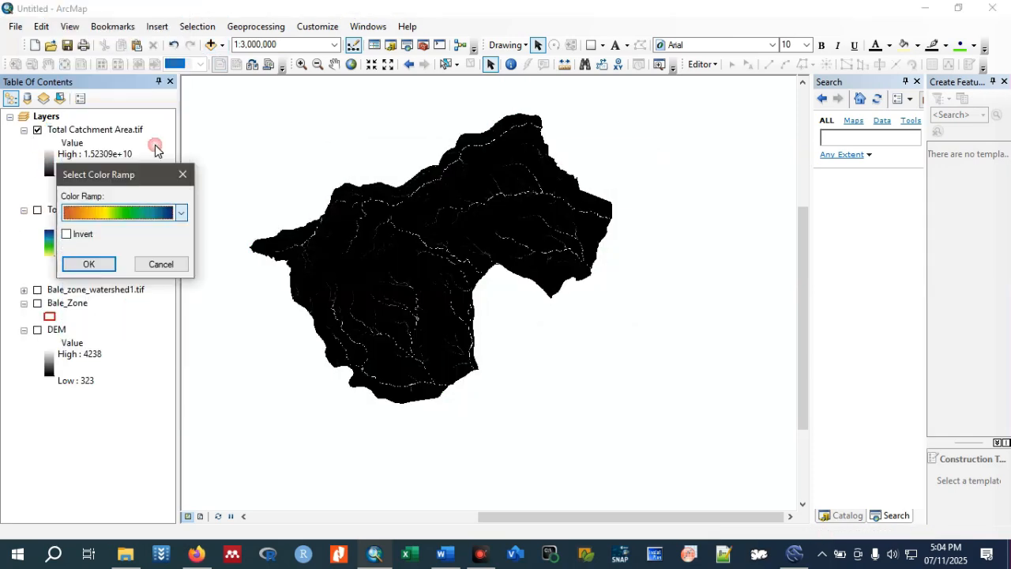
click(88, 264)
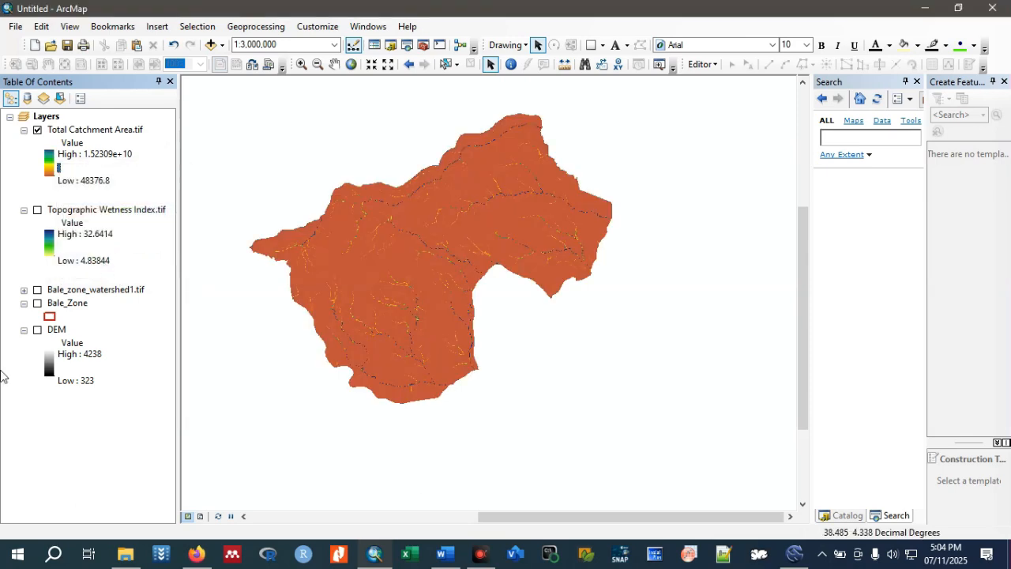
Switch to SAGA, start the Export GeoTIFF tool and remove Total Catchment Area from its grid selection.
mouse_move(796, 555)
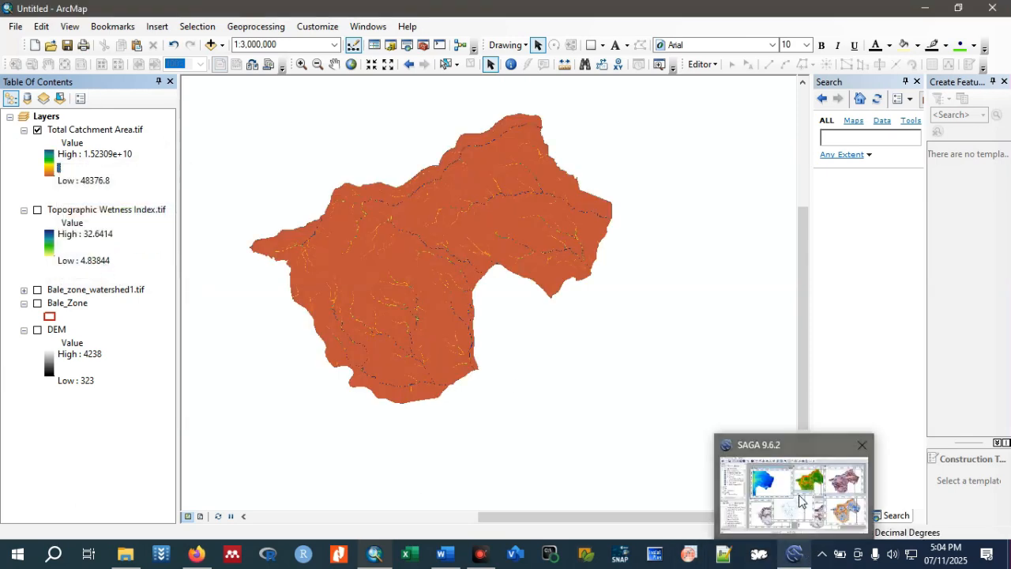
click(803, 502)
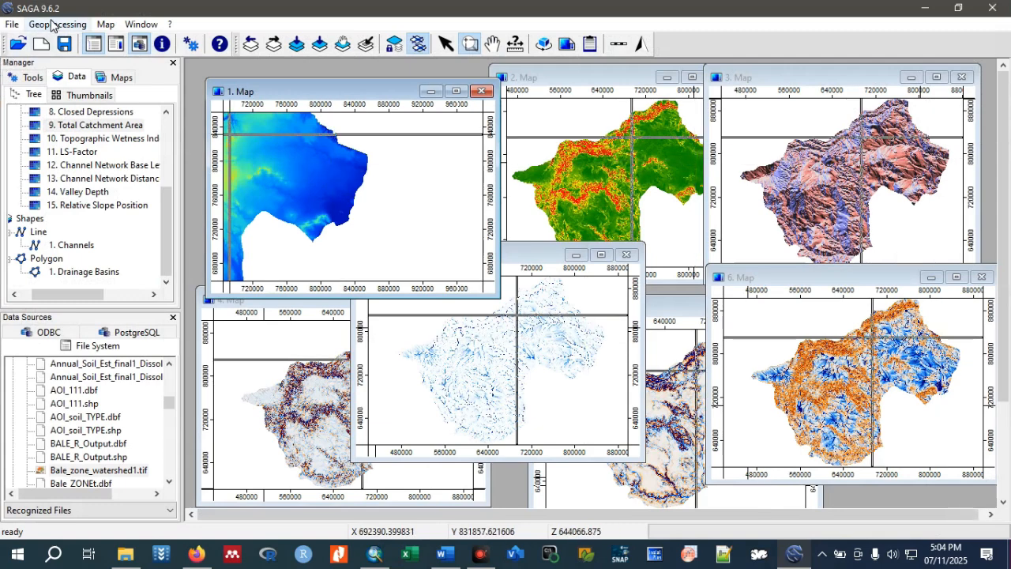
click(52, 23)
mouse_move(98, 117)
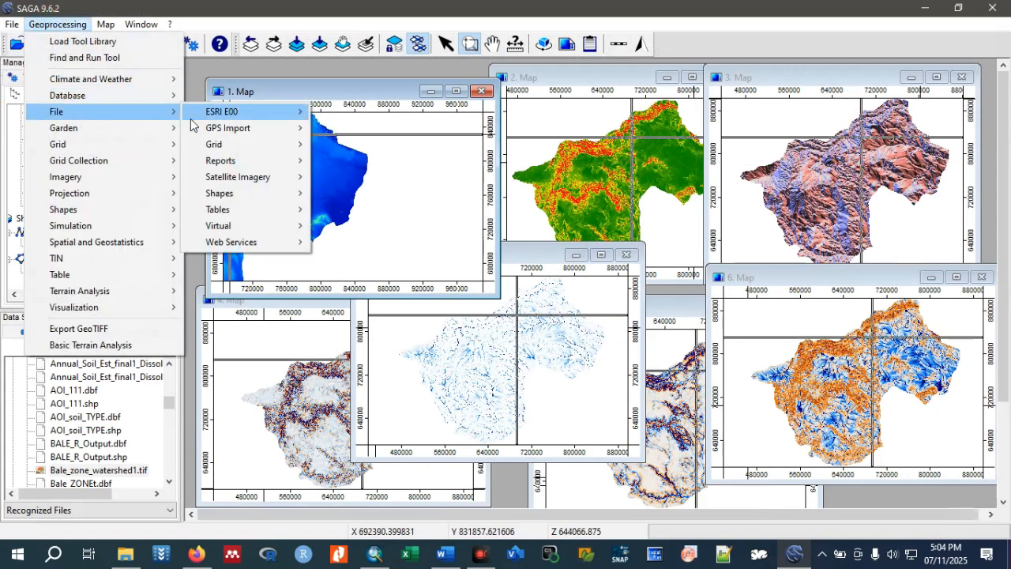
mouse_move(227, 145)
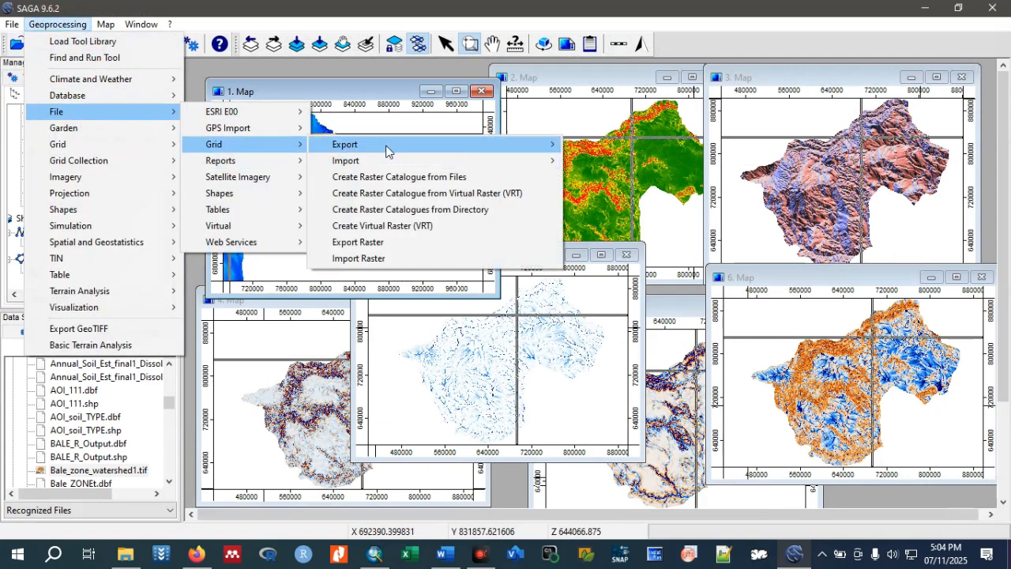
mouse_move(403, 148)
click(630, 178)
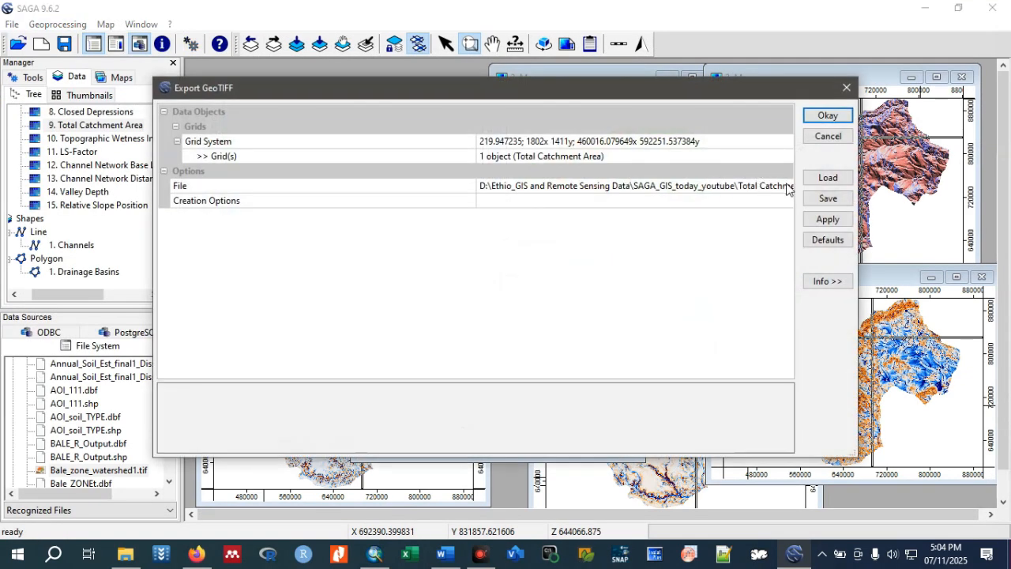
click(784, 158)
click(785, 155)
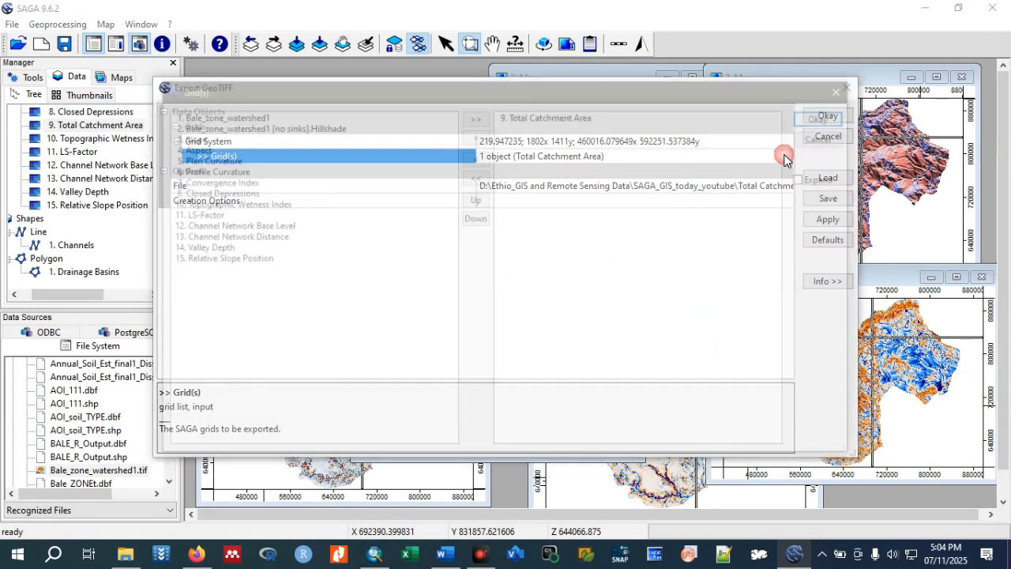
click(520, 116)
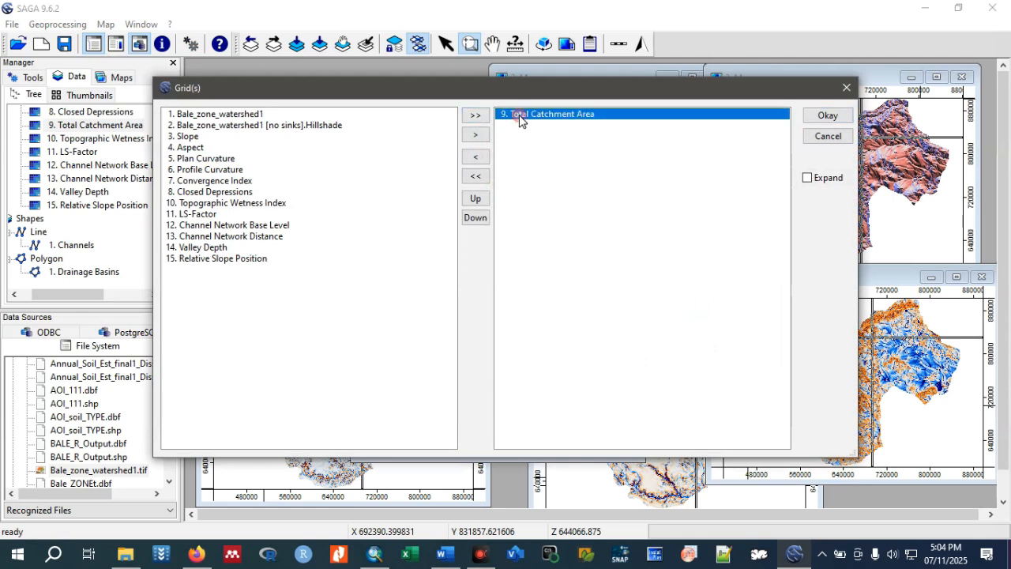
click(478, 157)
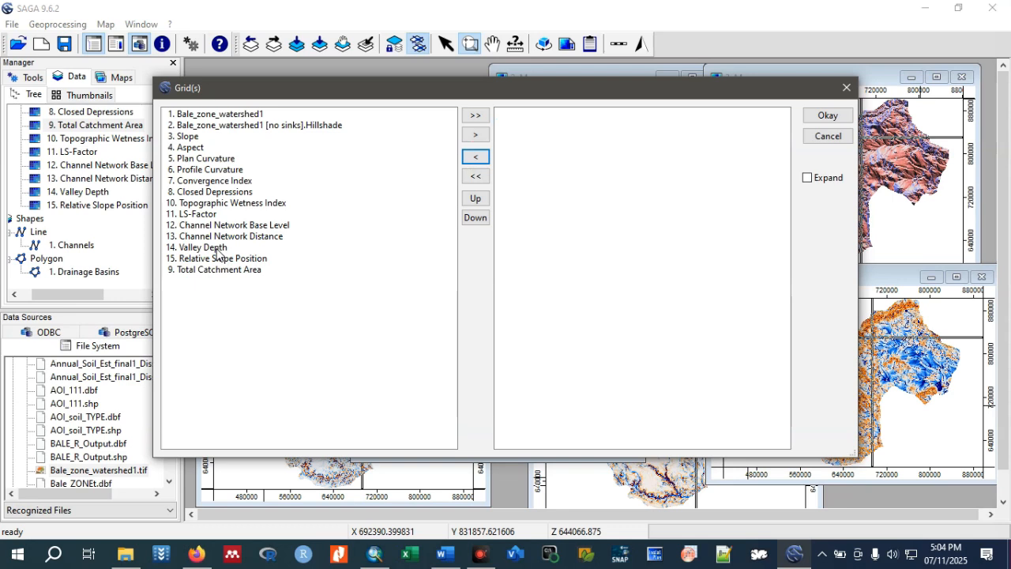
Choose LS-Factor as the only grid and export it as LS-Factor.tif in the SAGA_GIS_today_youtube folder.
click(203, 216)
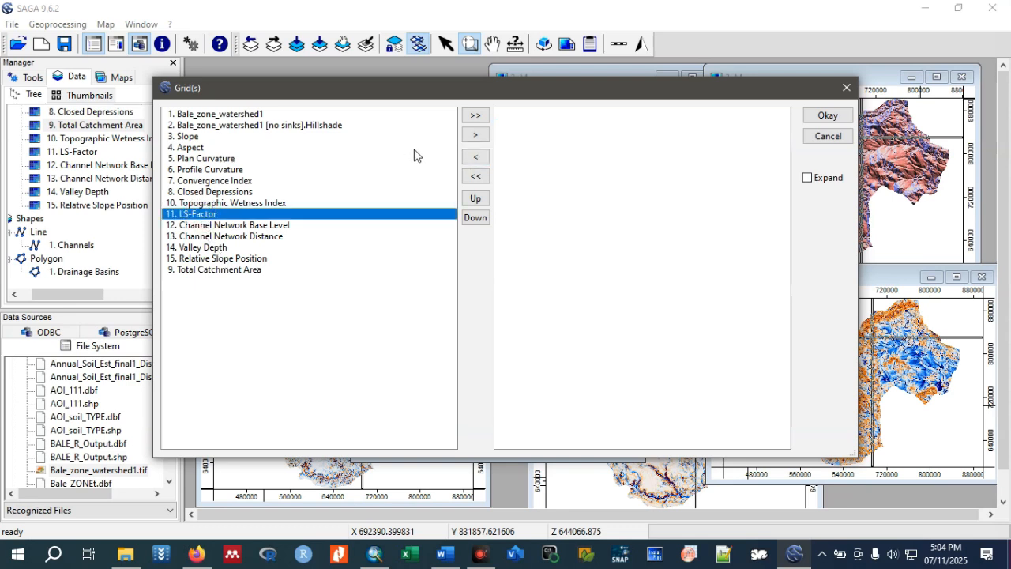
click(475, 135)
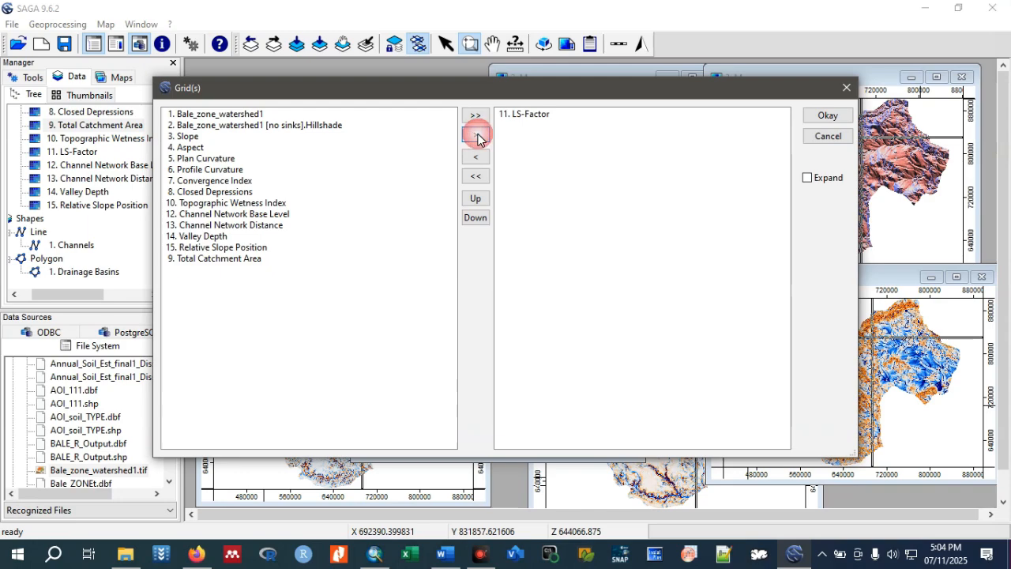
click(827, 116)
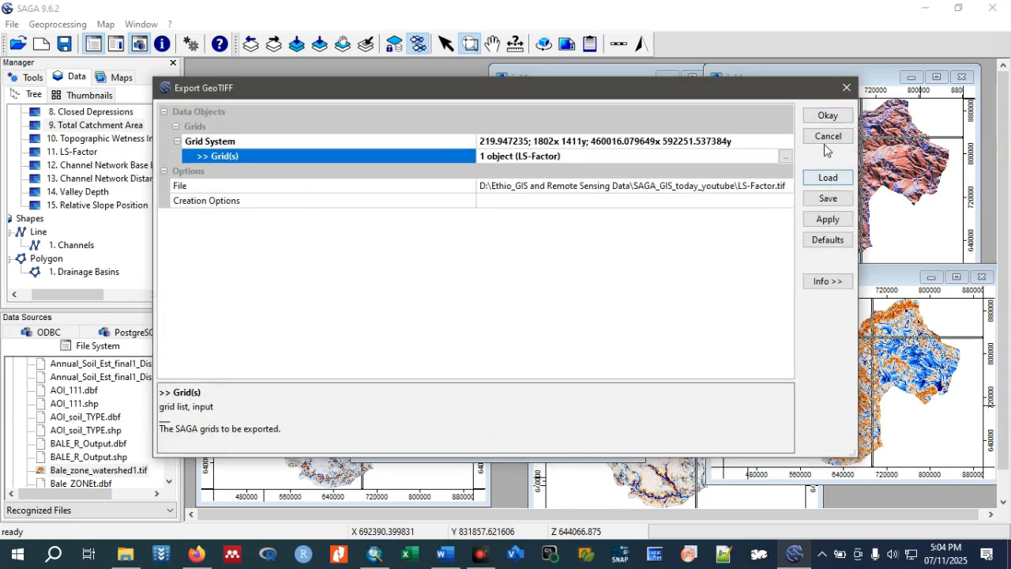
click(827, 116)
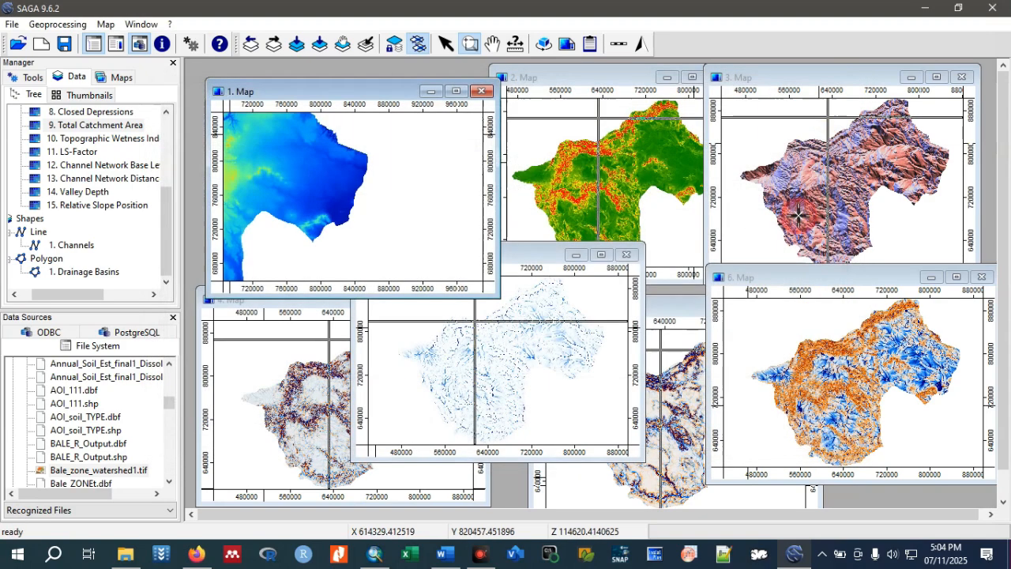
Switch to ArcMap, add LS-Factor.tif from SAGA_GIS_today_youtube with pyramids created, and hide the Total Catchment Area.tif layer.
click(375, 553)
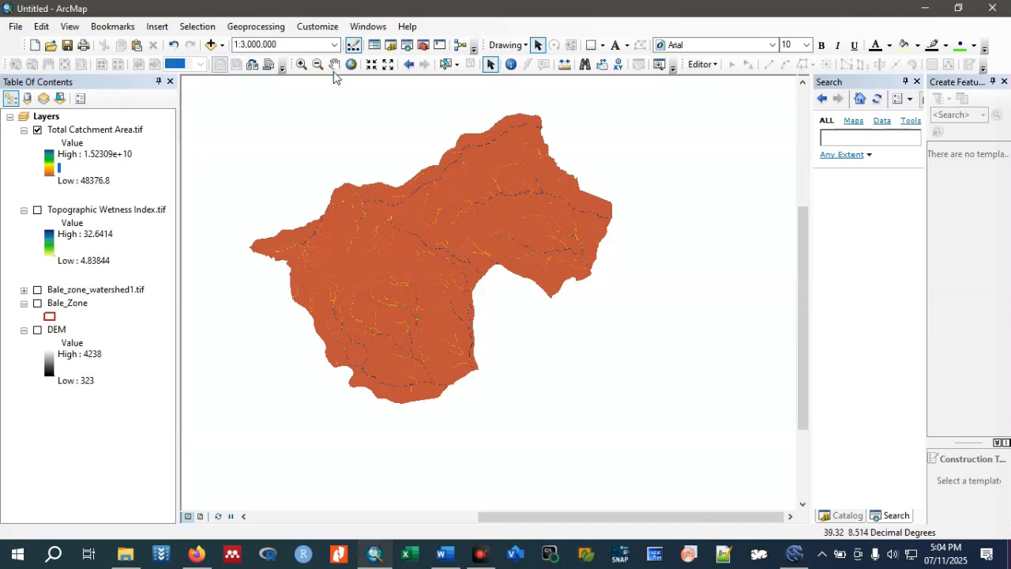
click(211, 45)
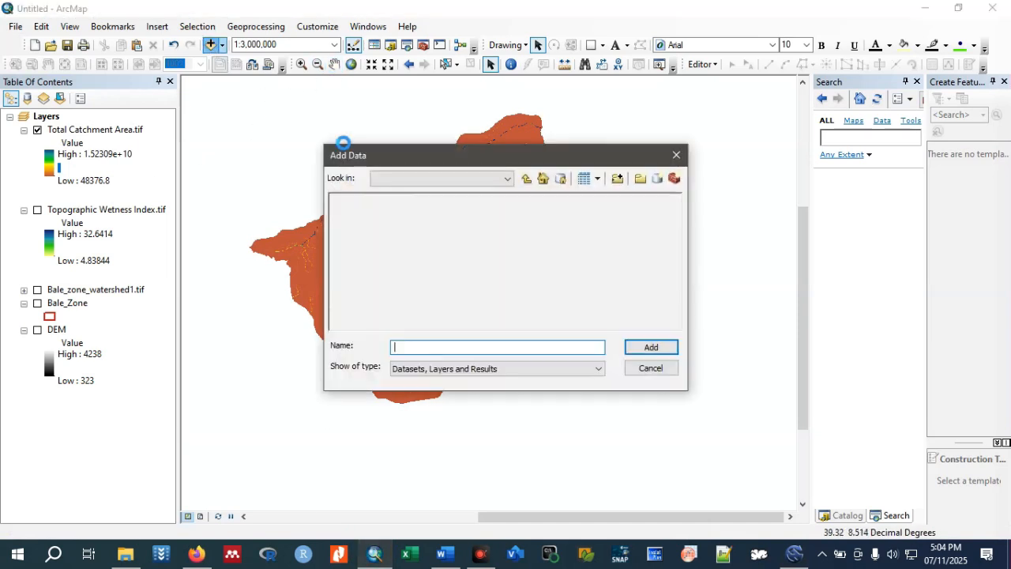
click(526, 179)
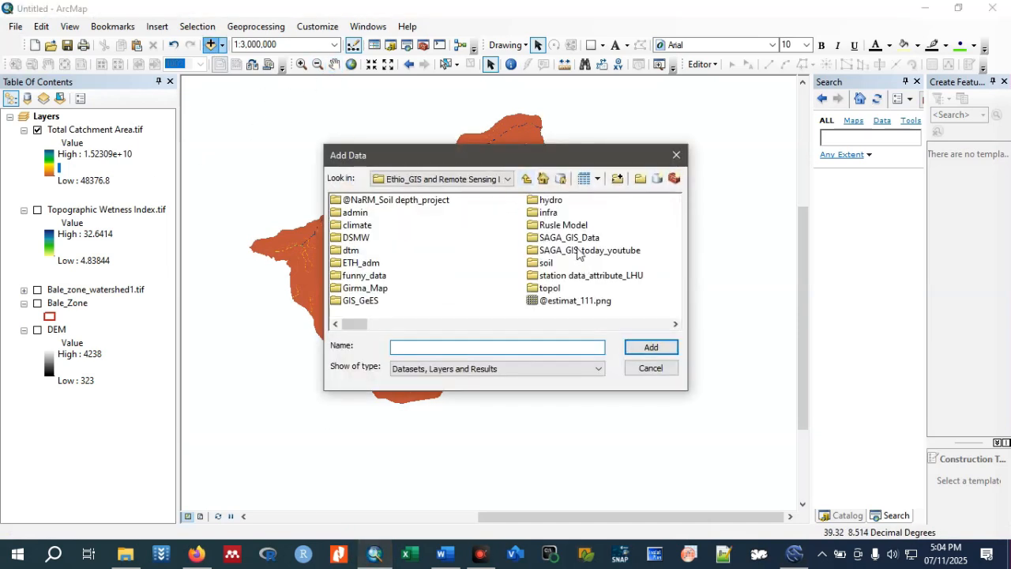
double_click(591, 250)
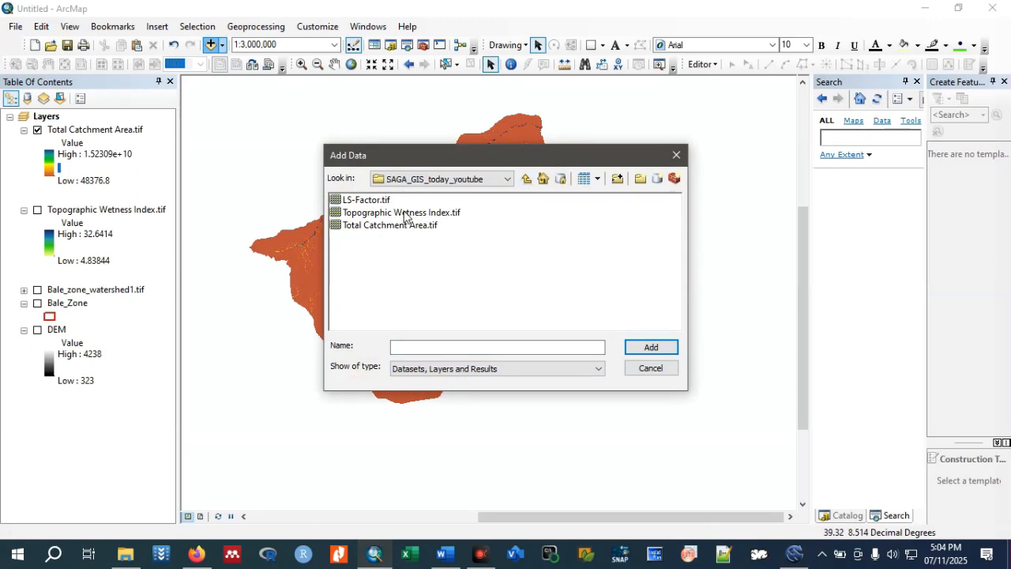
click(392, 204)
click(641, 345)
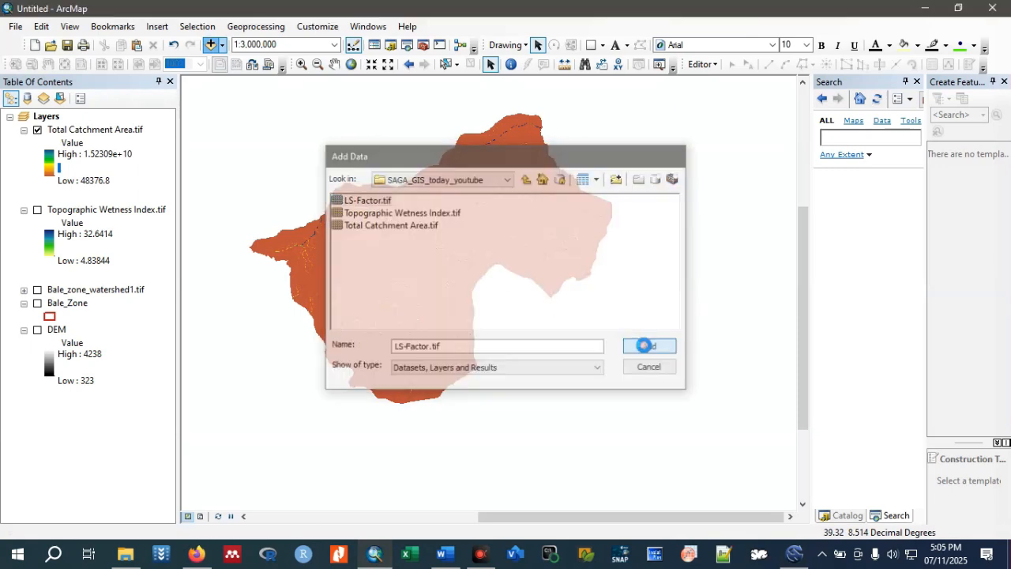
click(483, 256)
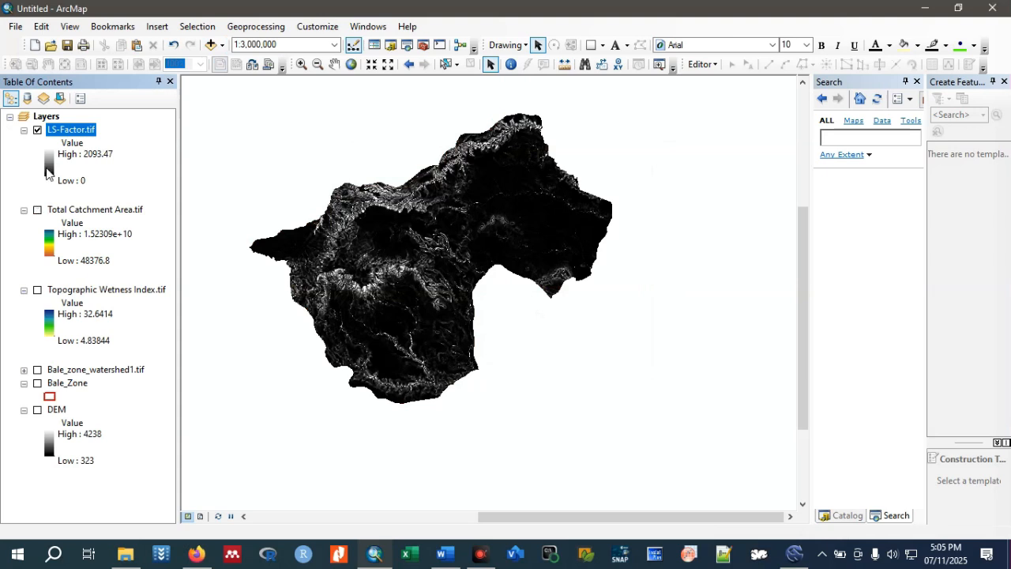
Apply the orange-yellow-green-blue colour ramp to the LS-Factor.tif layer.
click(48, 172)
click(181, 210)
scroll(150, 212, down, 1)
click(145, 157)
click(100, 263)
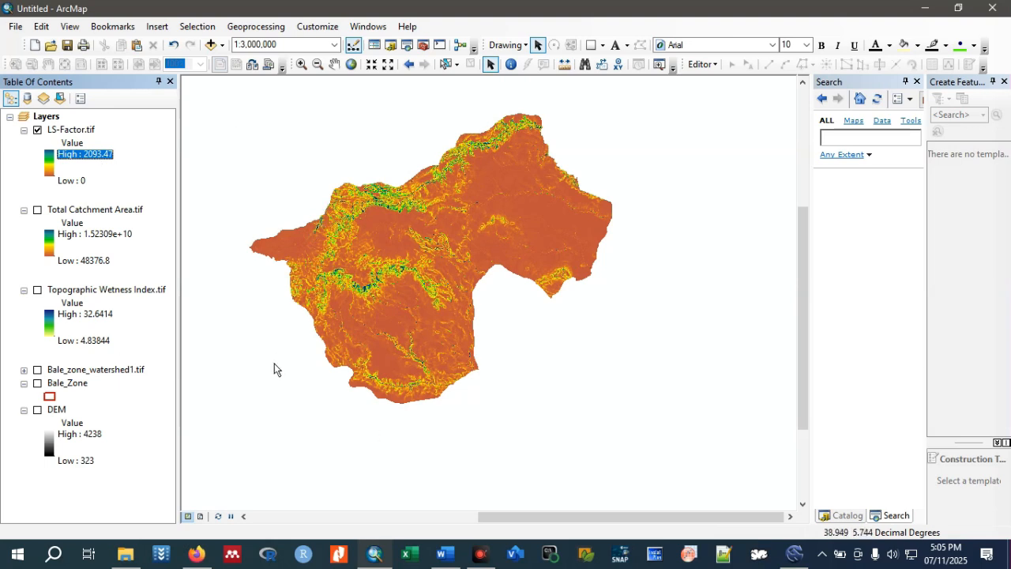
Switch to layout view, insert a legend for LS-Factor.tif with the default settings, and place it below the map inside the data frame.
click(202, 517)
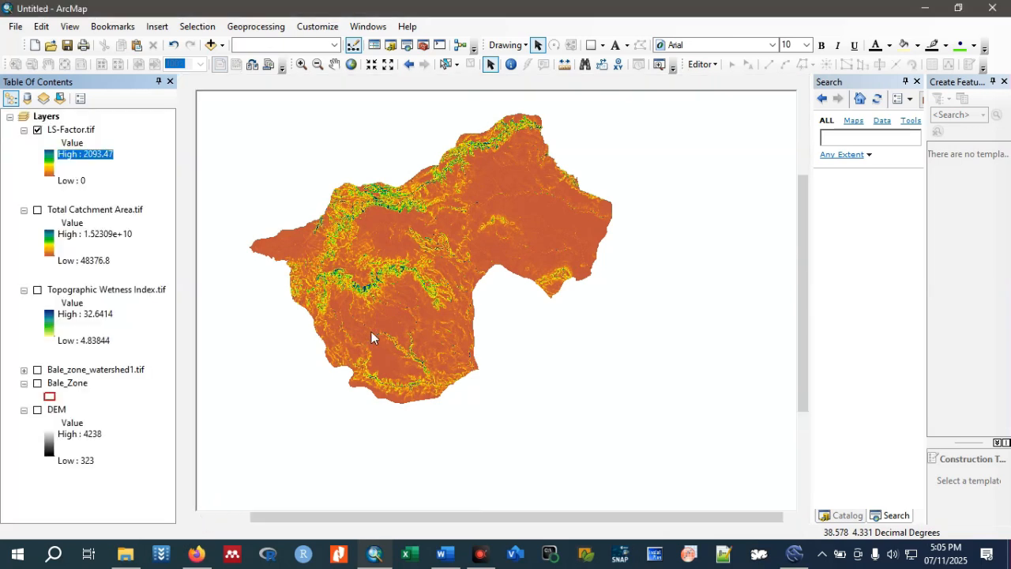
click(158, 27)
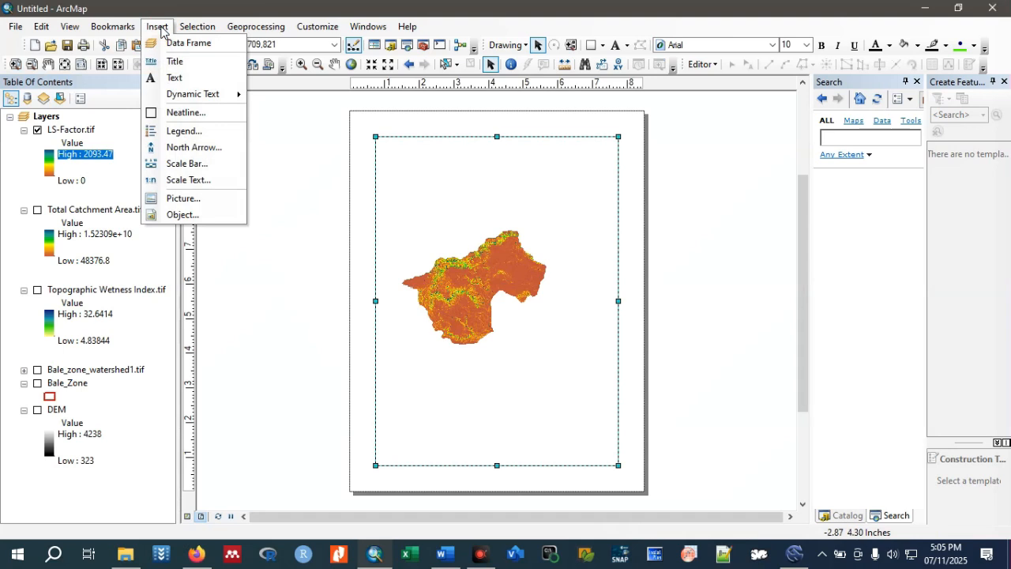
click(197, 133)
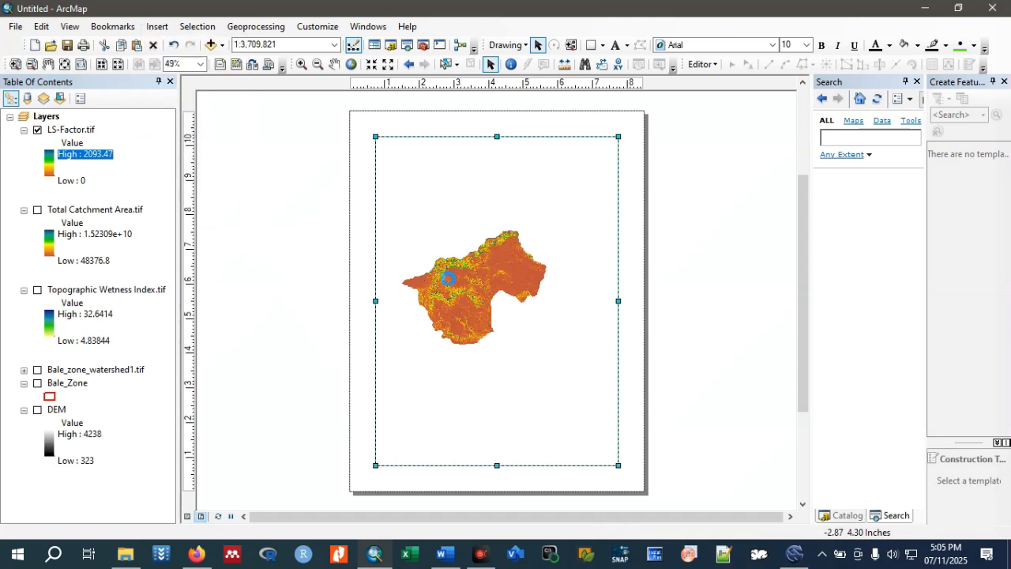
click(606, 416)
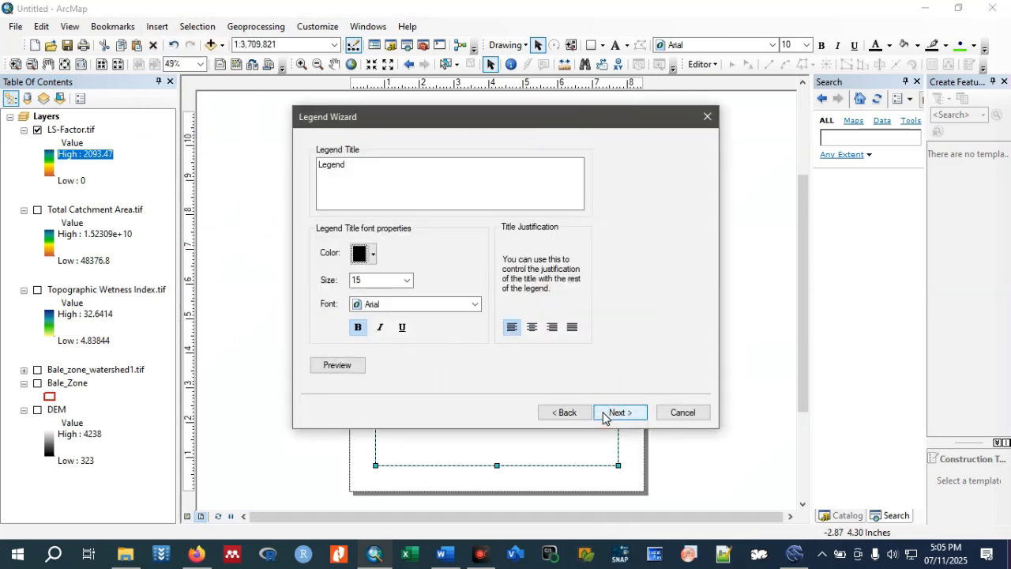
click(612, 414)
click(614, 415)
click(614, 412)
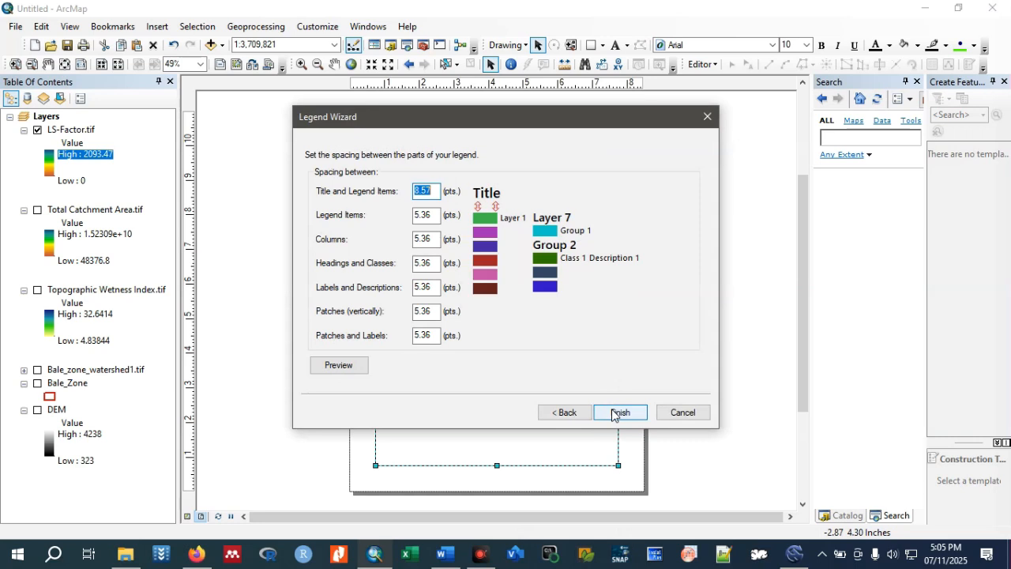
click(614, 412)
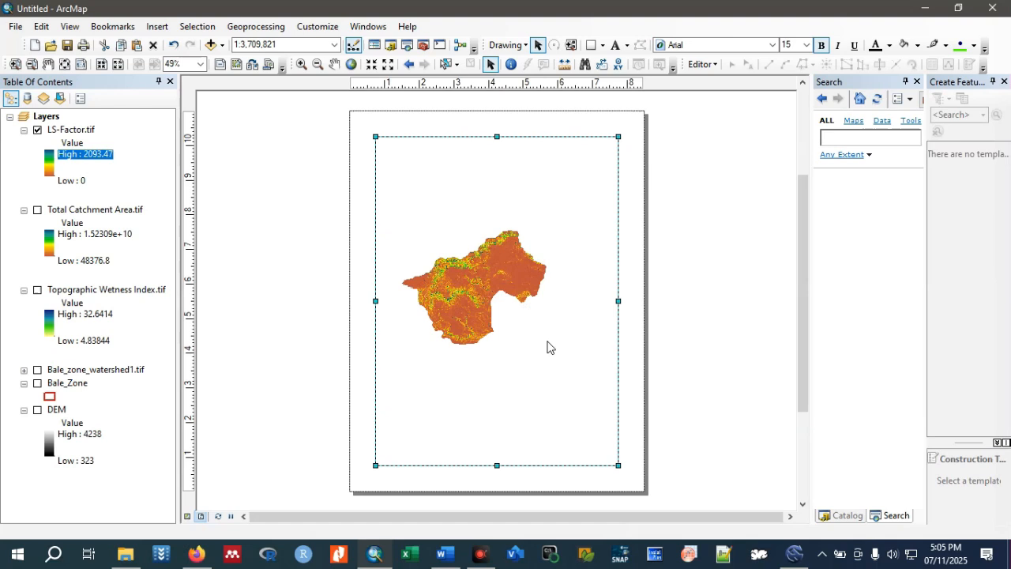
drag(462, 336, 541, 433)
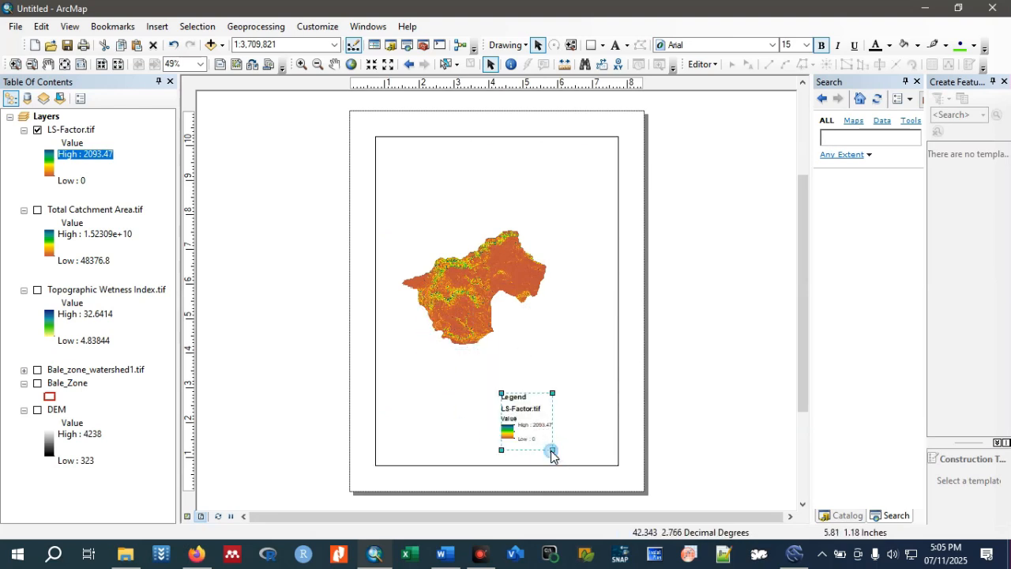
Set the legend title's font to Times New Roman, size 18, bold.
right_click(551, 454)
click(601, 440)
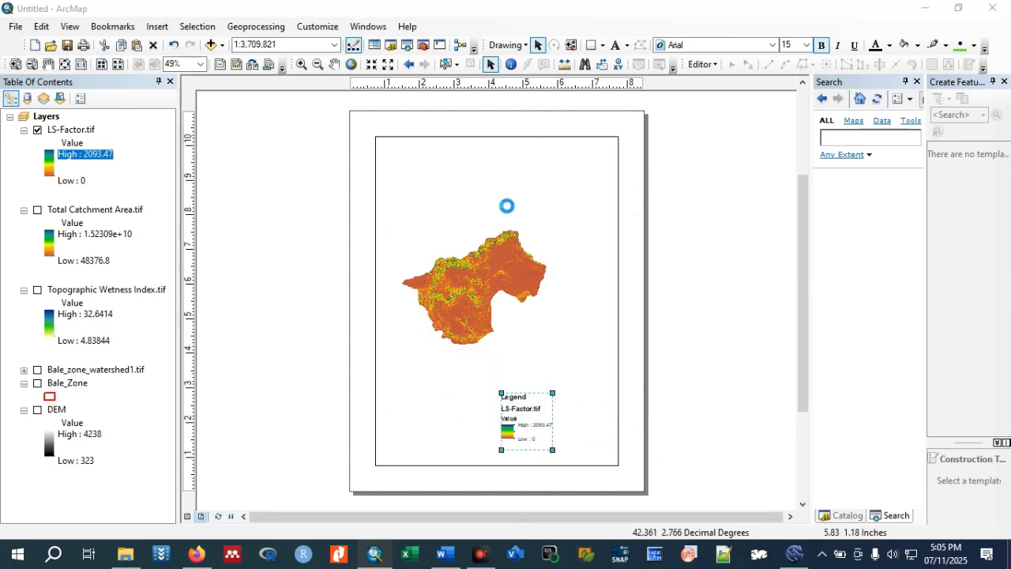
click(673, 169)
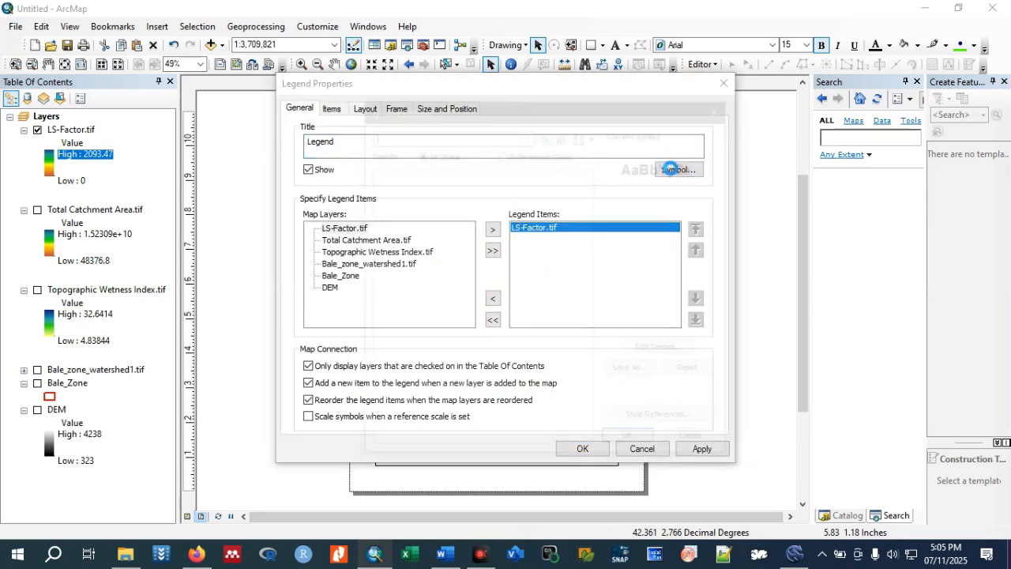
click(711, 254)
text(tim)
click(693, 268)
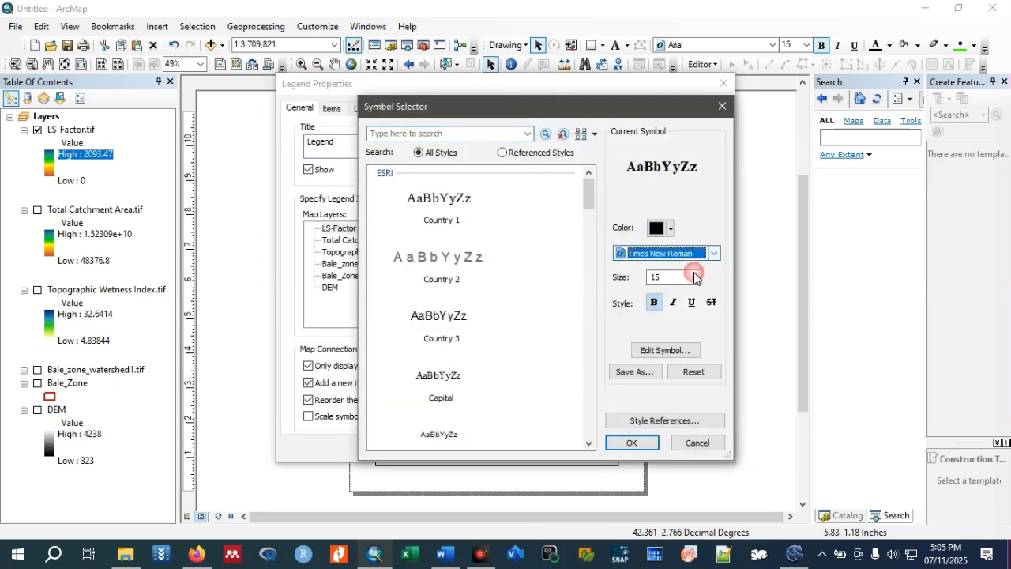
click(695, 277)
click(658, 308)
click(655, 305)
click(656, 305)
click(641, 442)
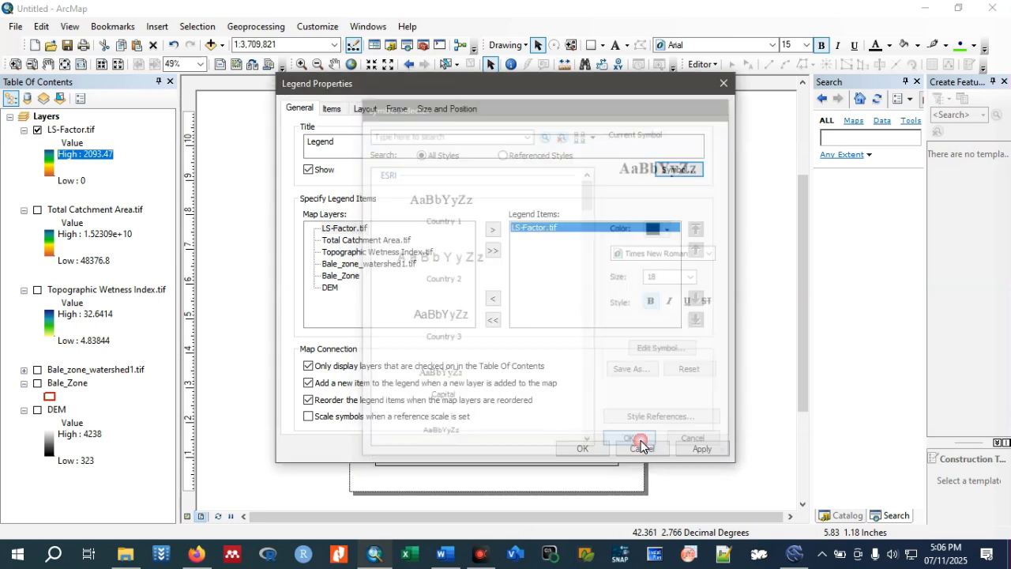
Set all labels of the legend's LS-Factor.tif item to Times New Roman, size 18, bold, and apply the legend properties.
click(332, 108)
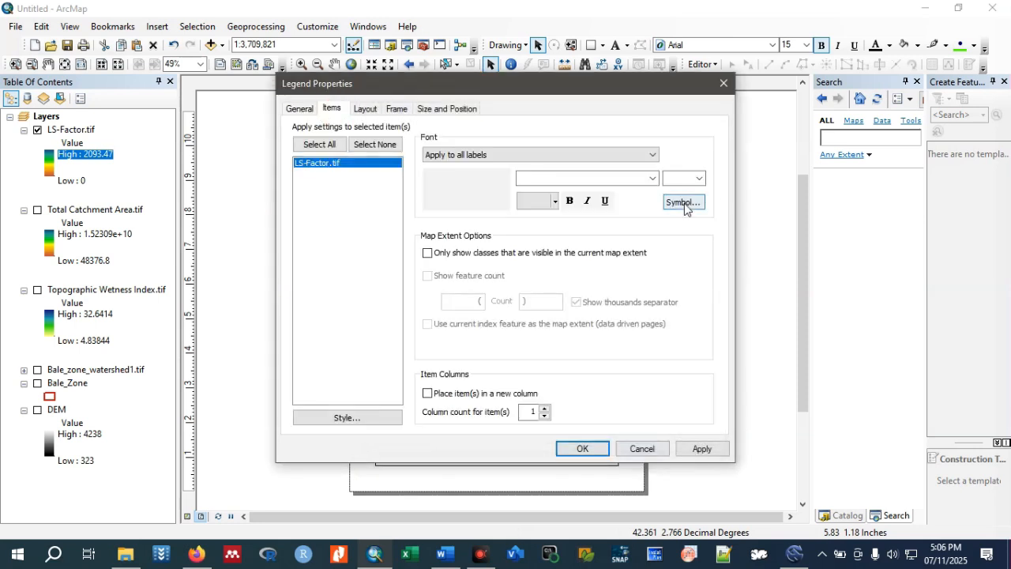
click(683, 203)
click(695, 278)
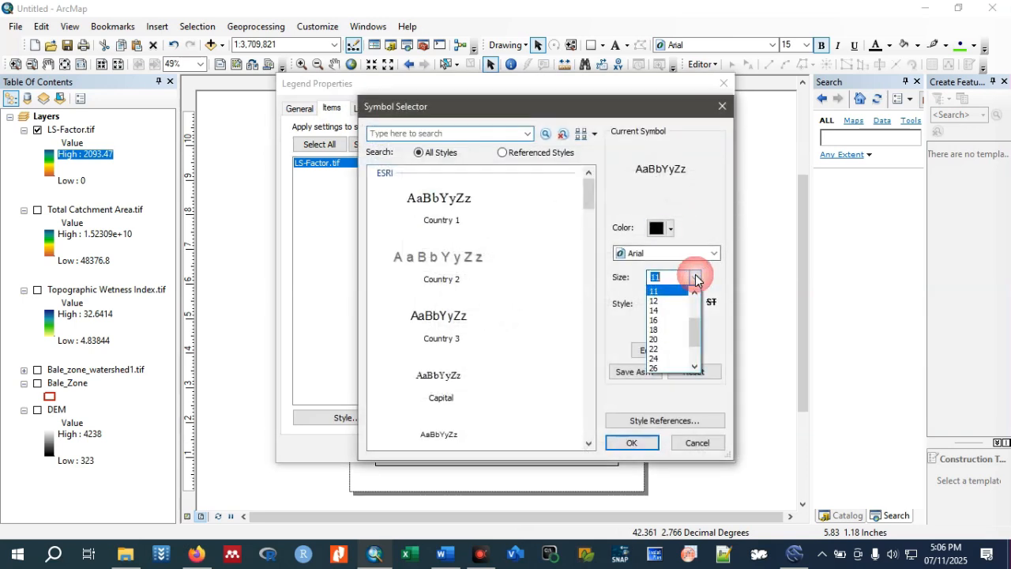
click(662, 330)
click(713, 254)
text(tim)
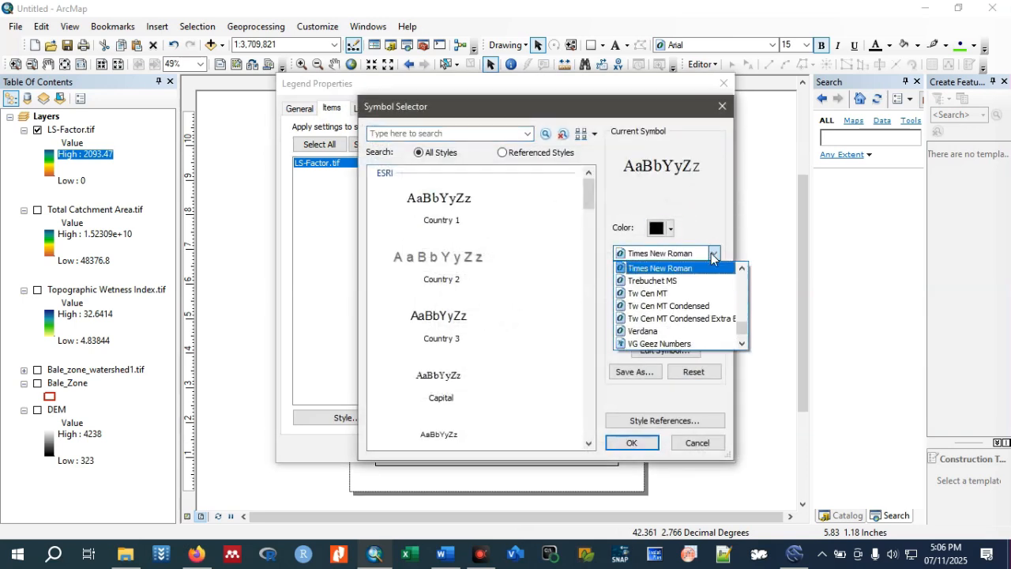
click(692, 269)
click(654, 303)
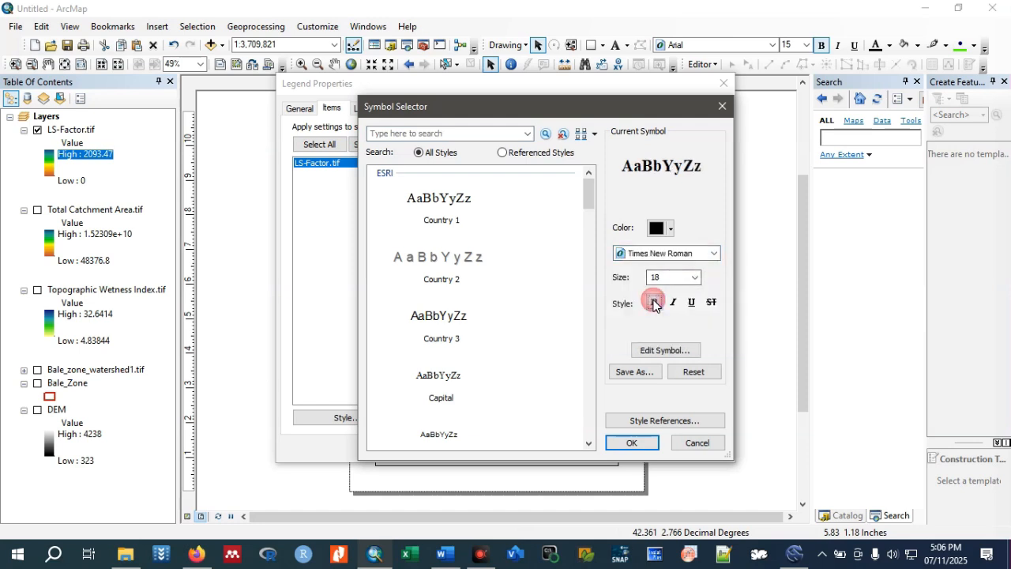
click(632, 443)
click(583, 509)
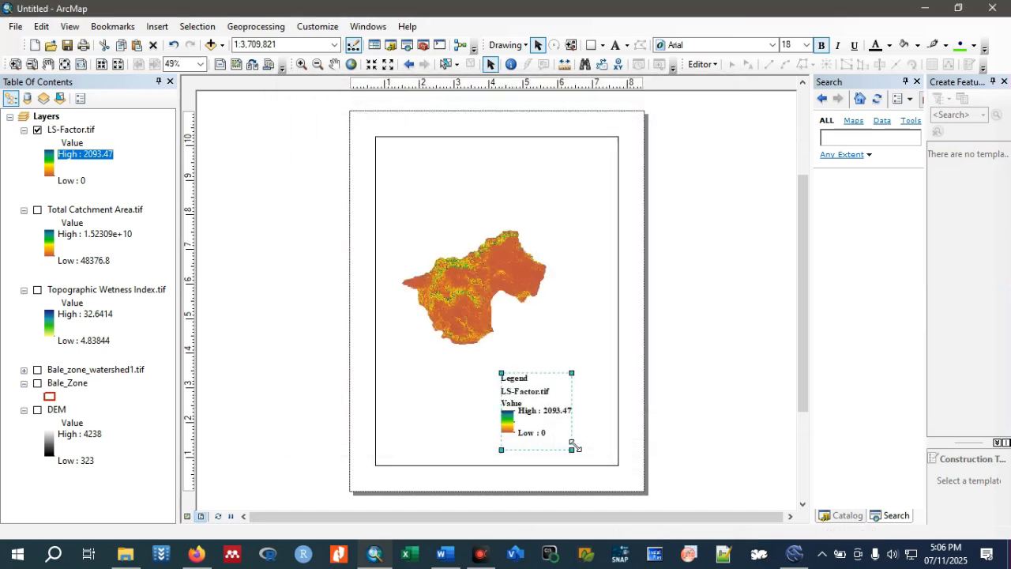
click(597, 341)
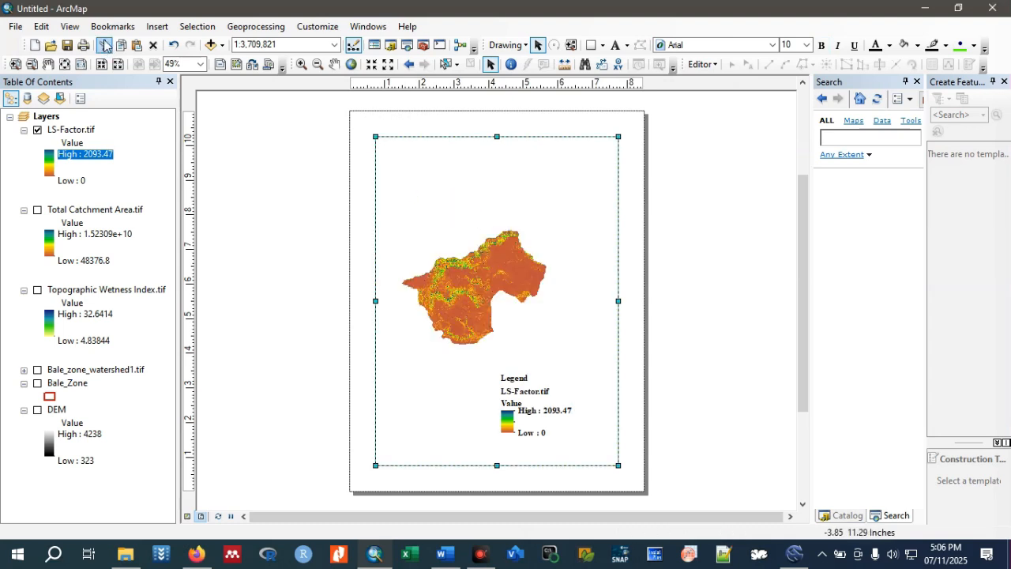
Insert a text element in the layout reading "Bale watershed area".
click(157, 26)
click(180, 77)
double_click(499, 304)
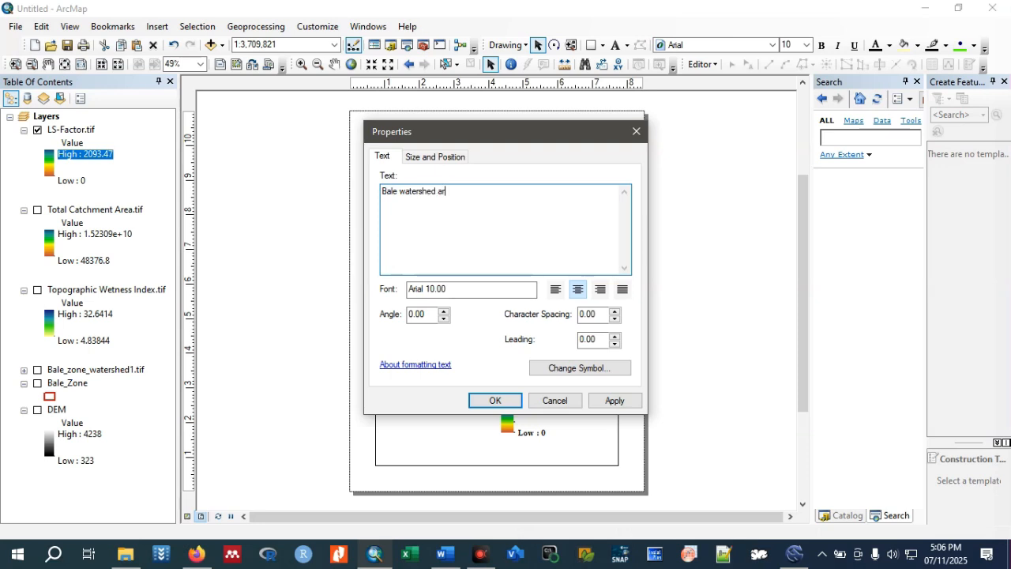
Format the "Bale watershed area" text in Times New Roman, size 18, bold.
click(545, 368)
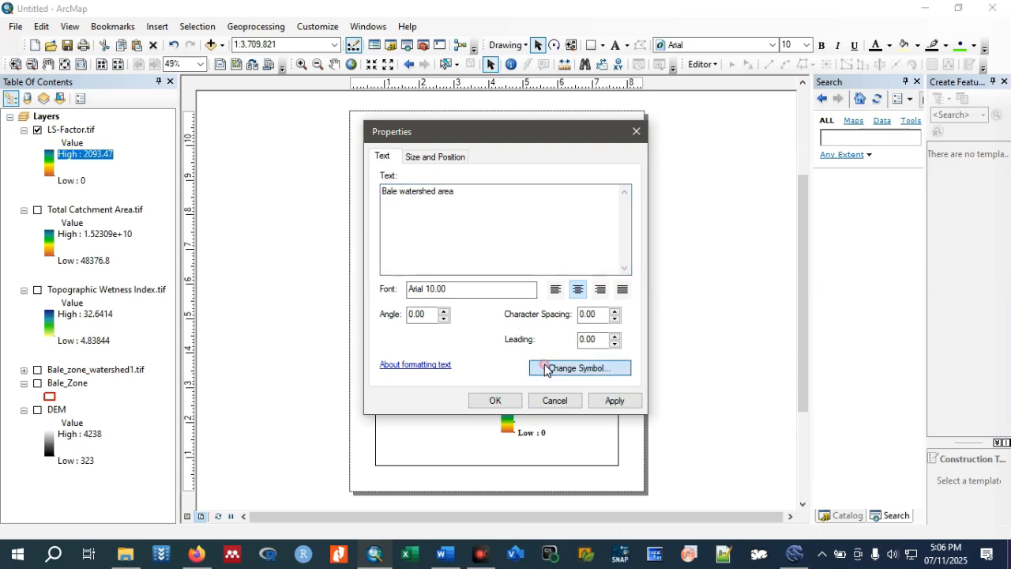
click(714, 253)
text(tim)
click(713, 252)
click(693, 276)
click(657, 339)
click(654, 302)
click(635, 443)
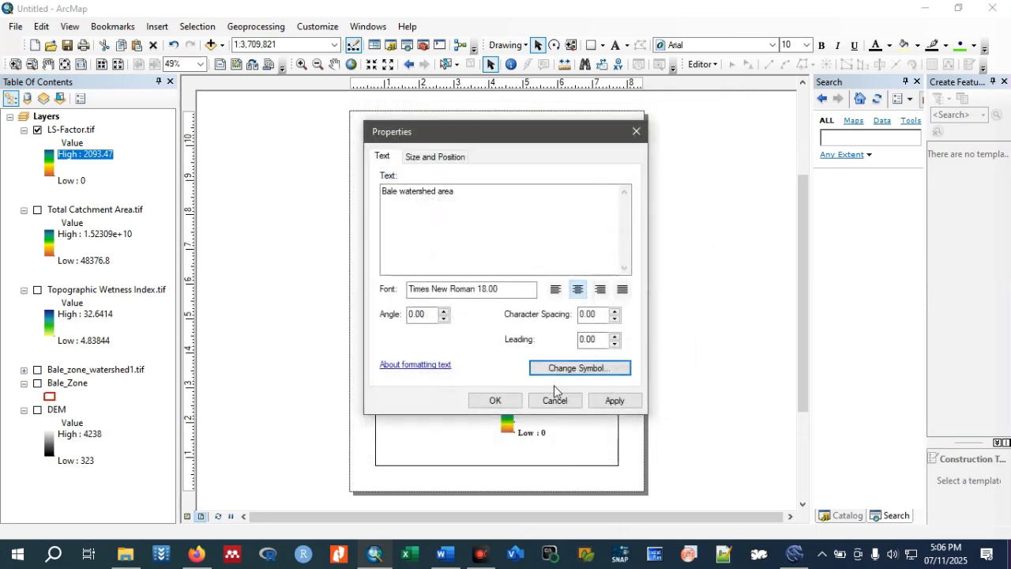
click(507, 401)
Place the "Bale watershed area" title above the map inside the data frame and set its font size to 24.
drag(508, 311, 484, 169)
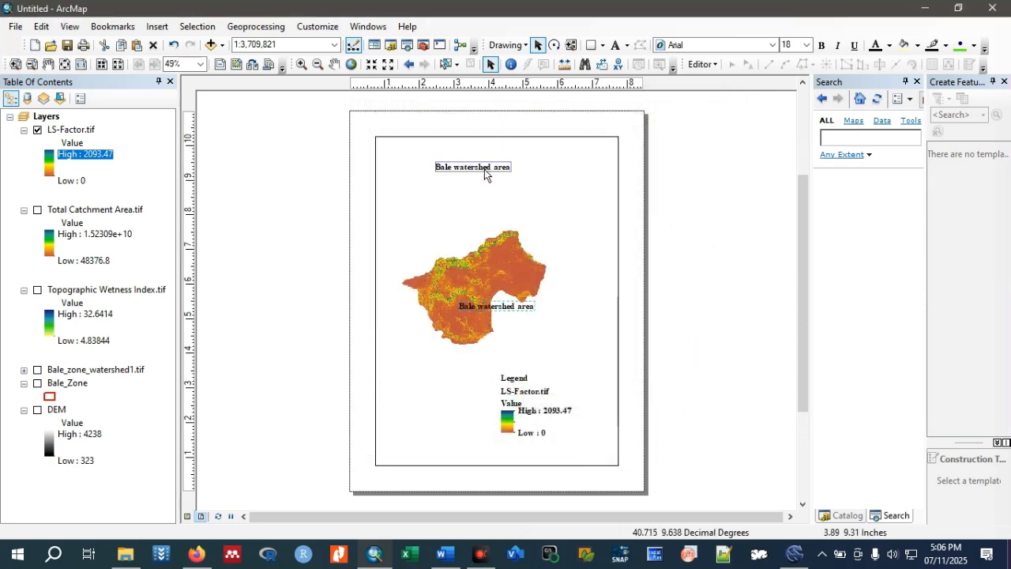
click(808, 45)
click(789, 145)
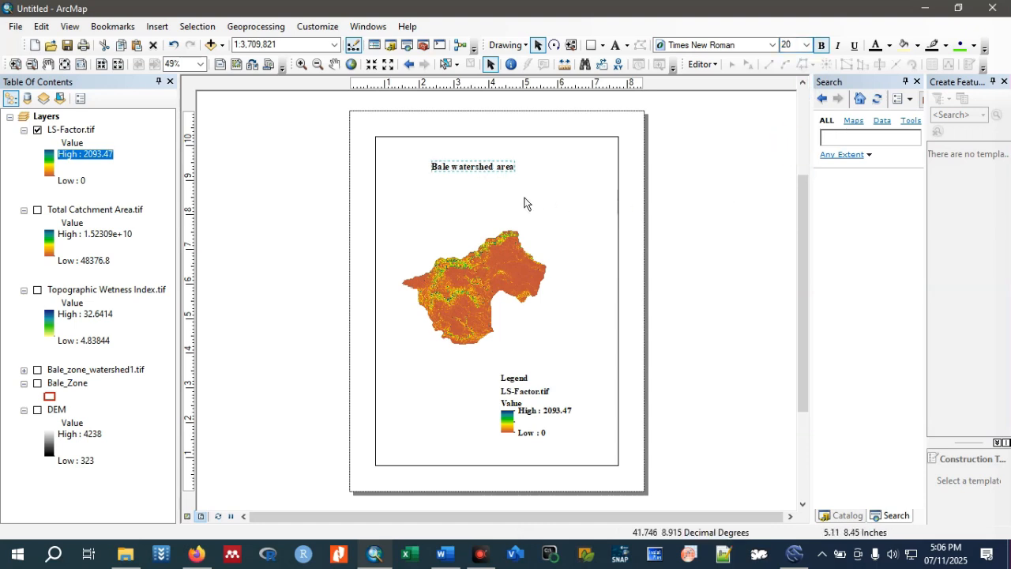
click(807, 45)
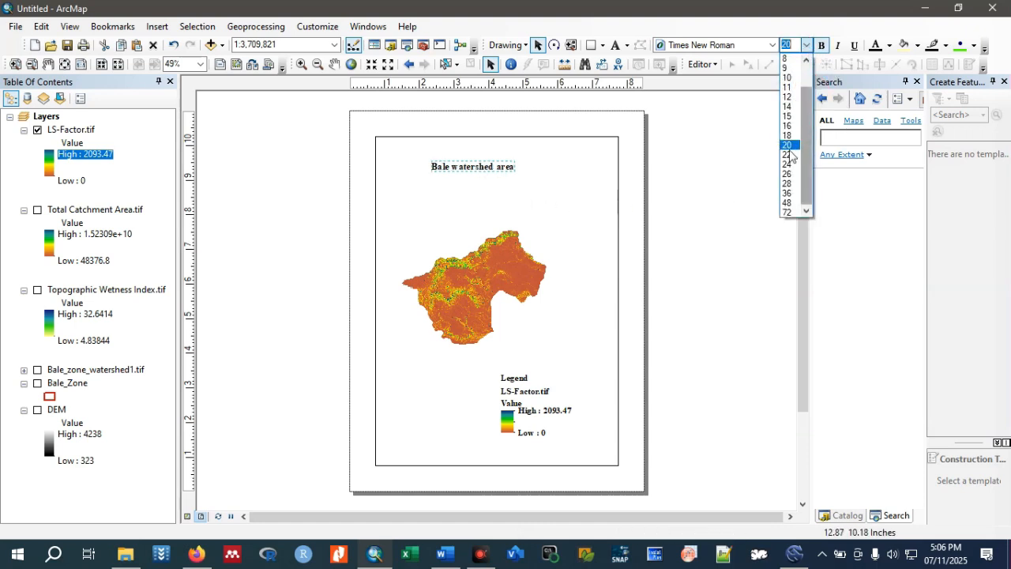
click(788, 164)
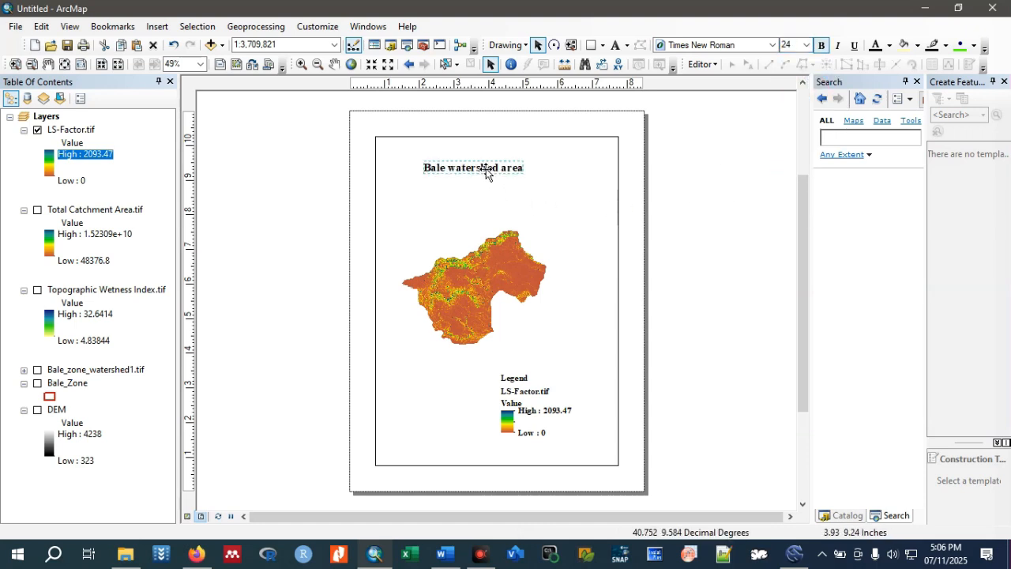
click(742, 302)
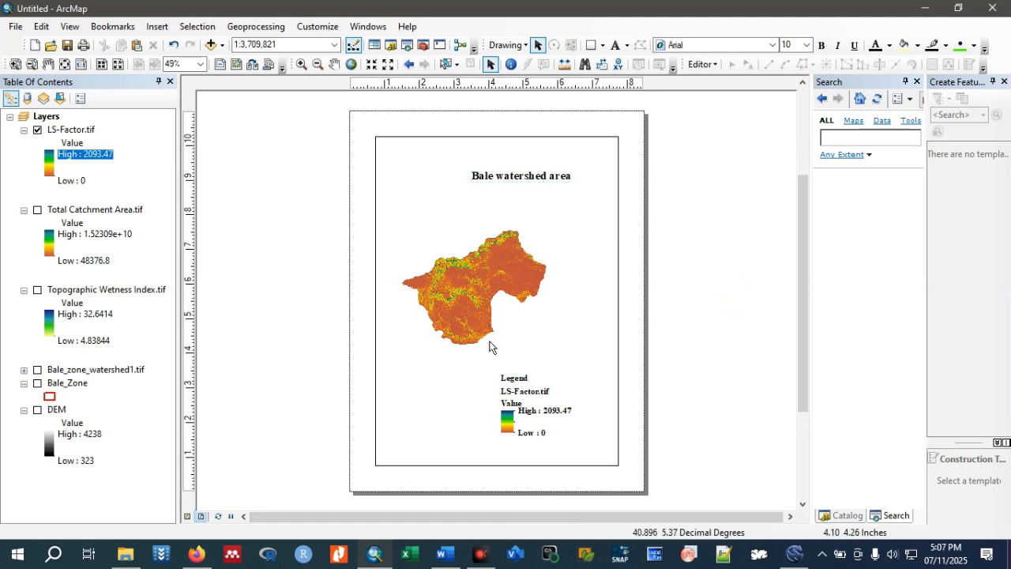
Set the paper orientation of the layout page to Landscape.
click(14, 26)
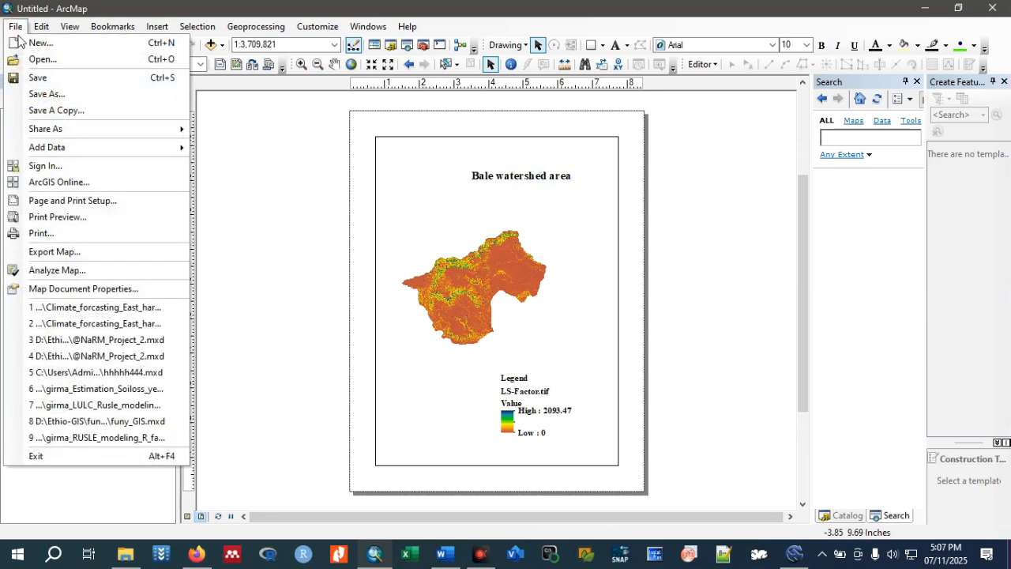
click(61, 204)
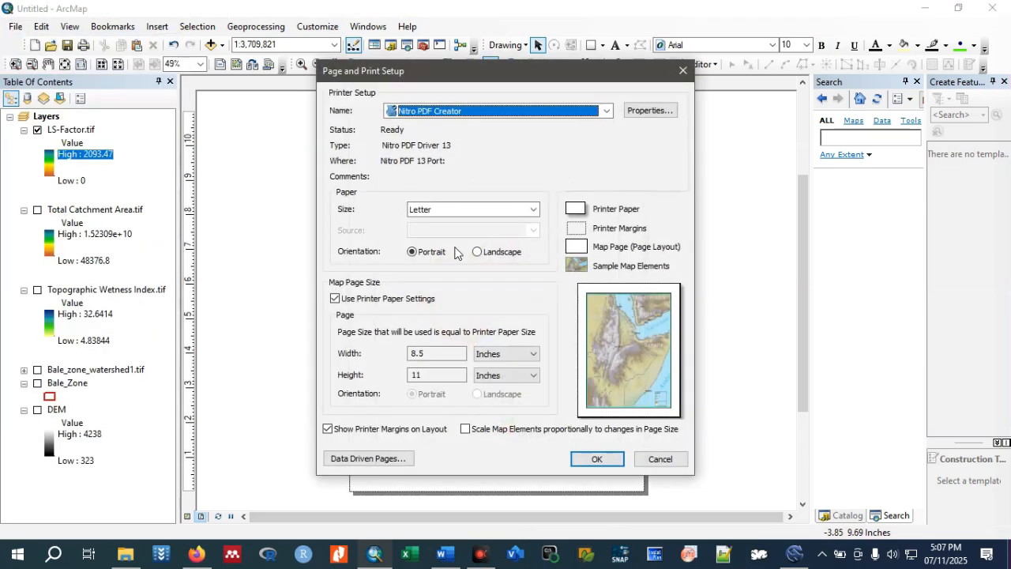
click(478, 252)
click(605, 460)
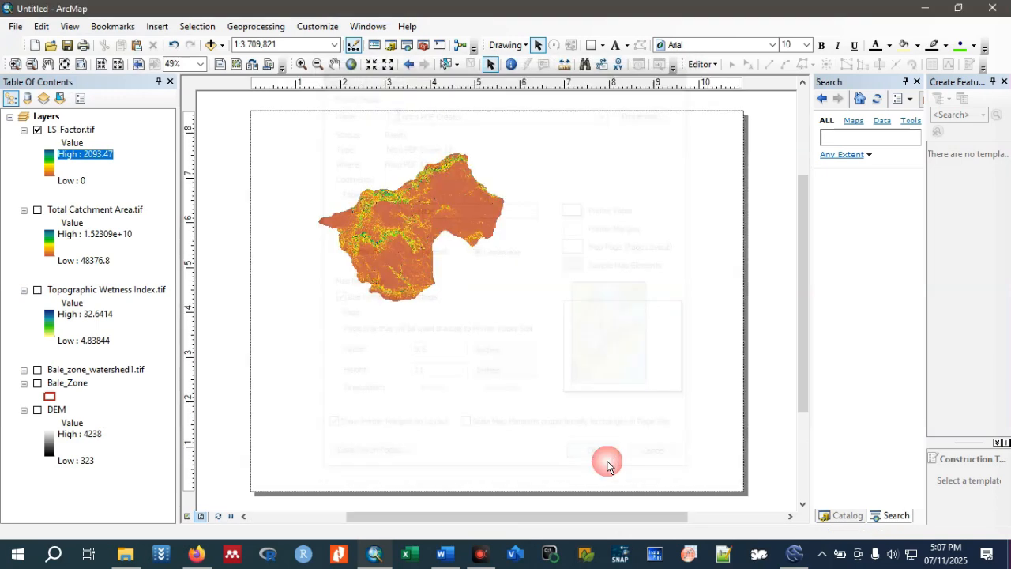
Shorten the data frame from its lower edge and move it toward the right side of the landscape page.
click(474, 291)
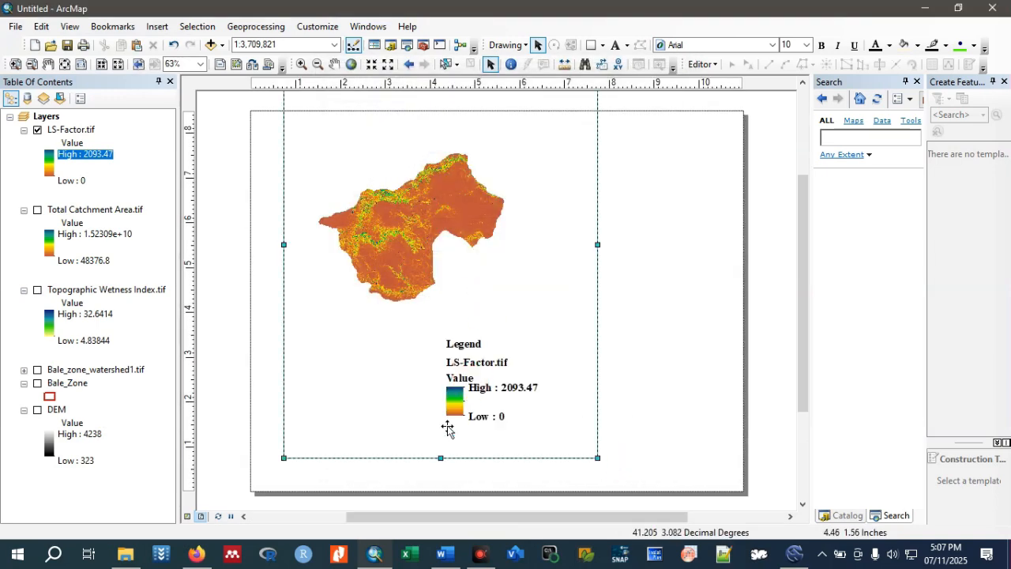
drag(440, 458, 427, 322)
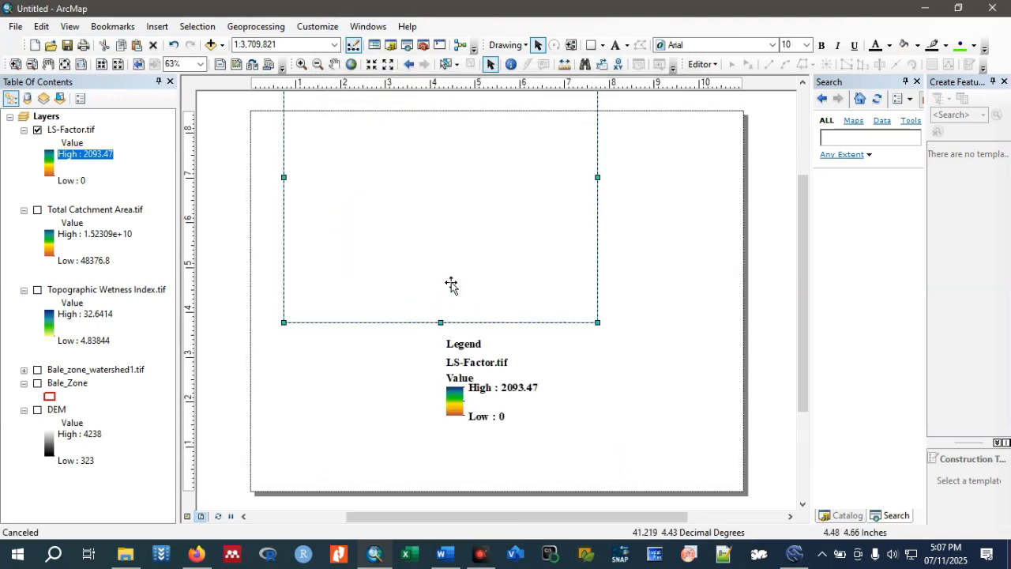
drag(415, 221, 487, 323)
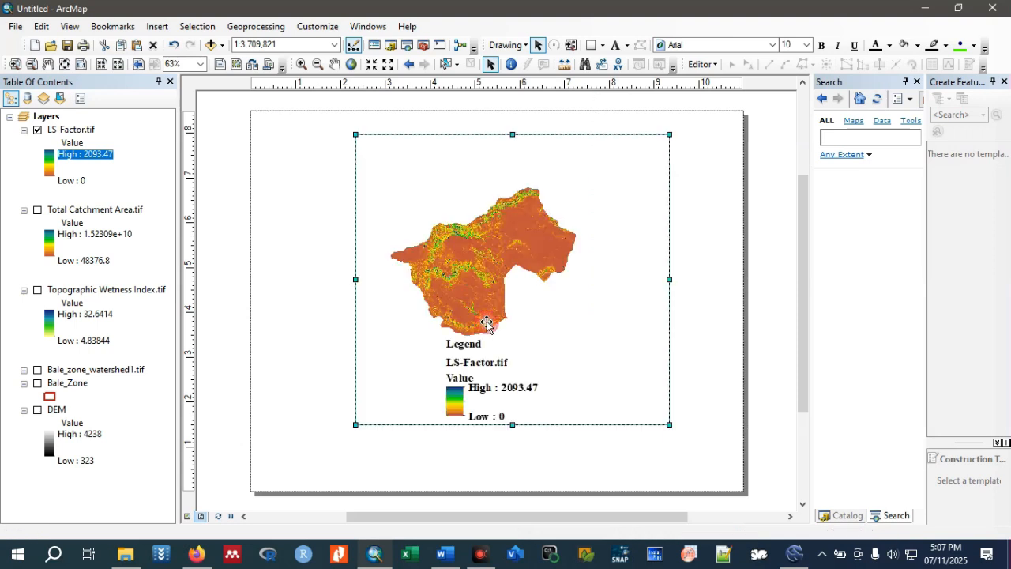
drag(514, 422, 535, 302)
drag(456, 241, 542, 280)
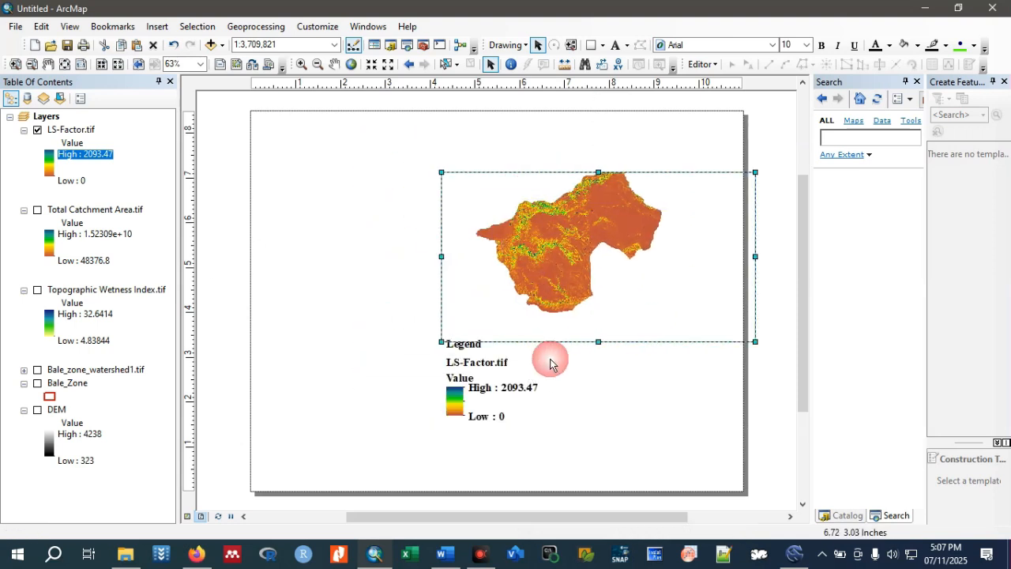
Narrow the data frame from both sides to fit the page's right part, and move the legend inside it.
drag(506, 386, 639, 330)
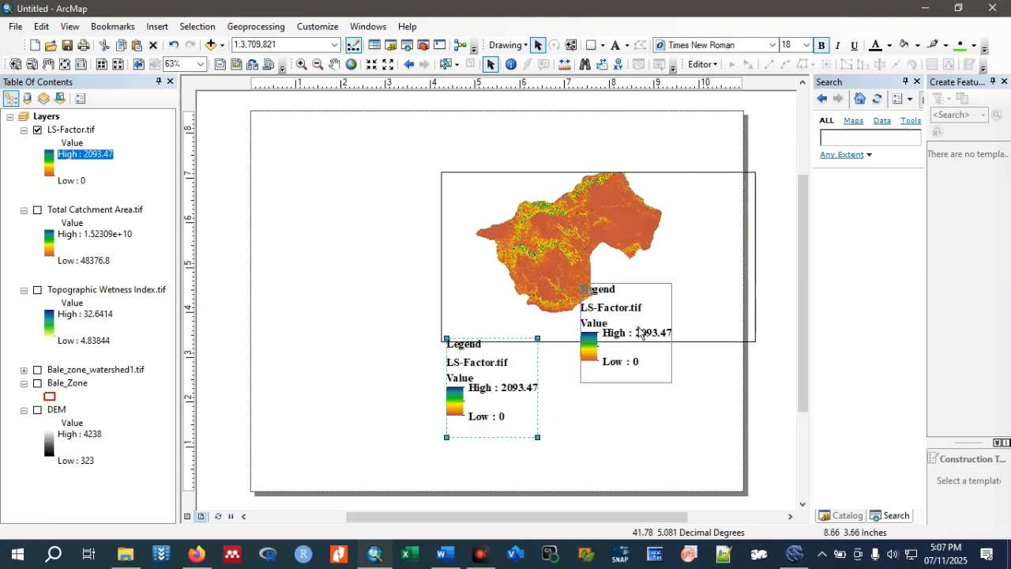
click(749, 266)
drag(755, 257, 696, 266)
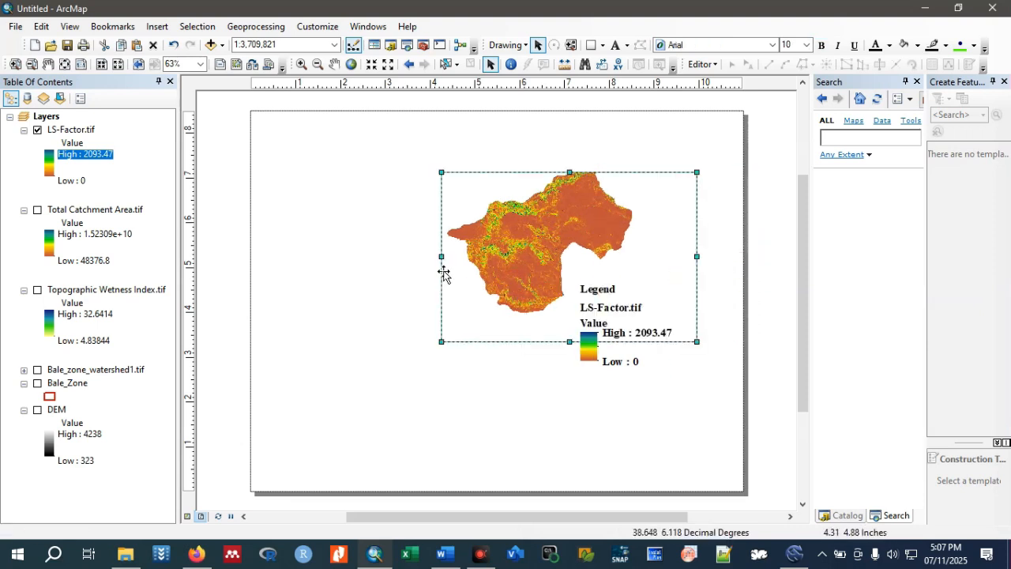
drag(441, 257, 549, 273)
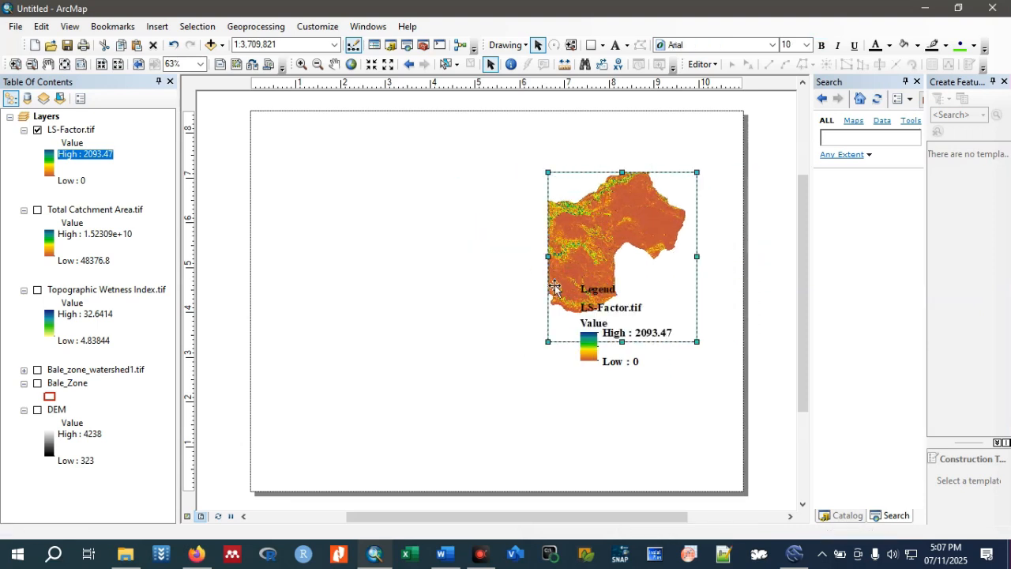
drag(623, 310, 642, 275)
Extend the data frame upward to near the page's top edge and widen it slightly to the right.
click(655, 189)
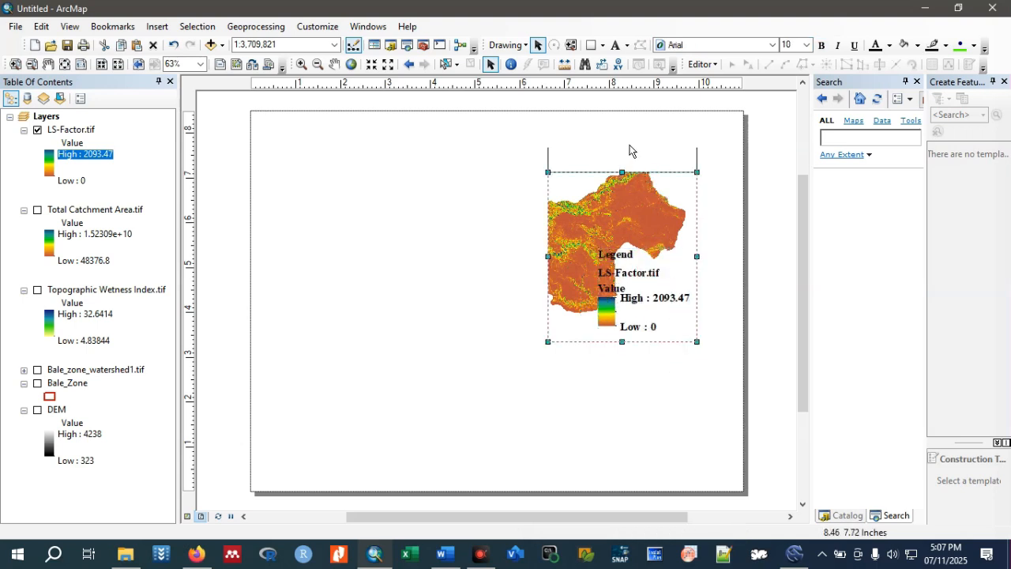
drag(632, 133, 632, 133)
drag(696, 233, 710, 234)
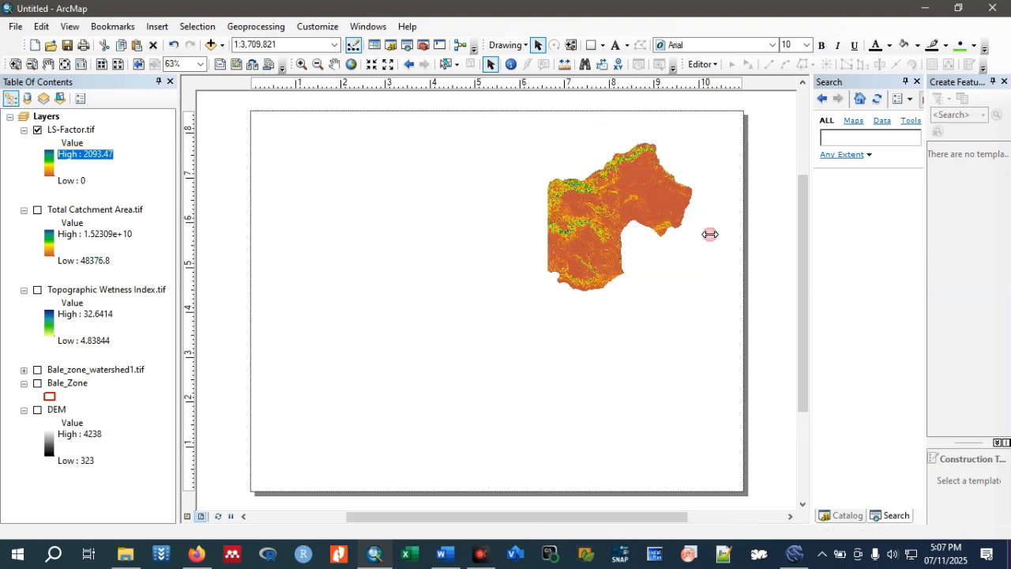
Zoom the data frame to the LS-Factor.tif layer's extent and shift the legend toward the frame's lower-left corner.
click(77, 131)
right_click(77, 131)
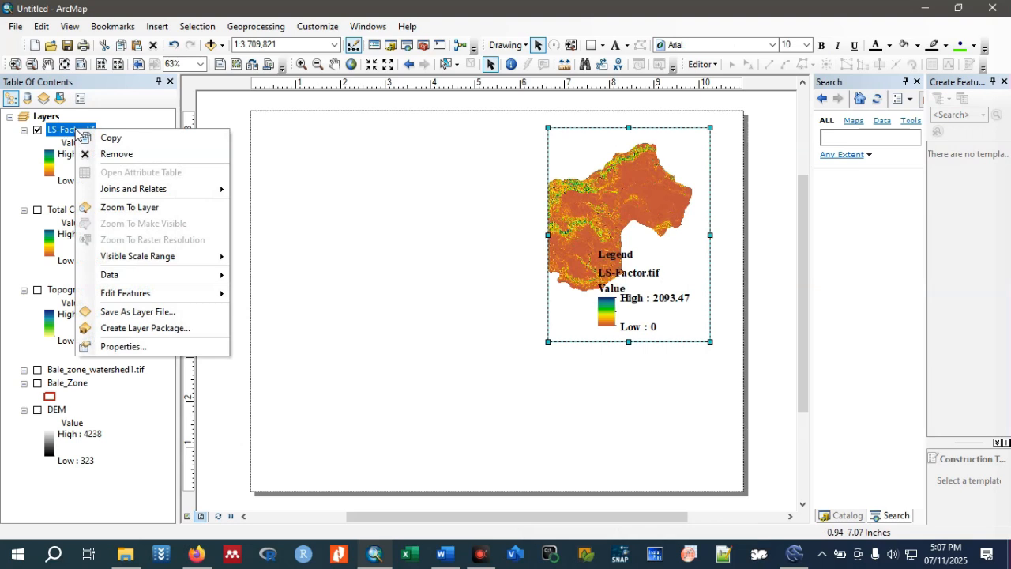
click(115, 208)
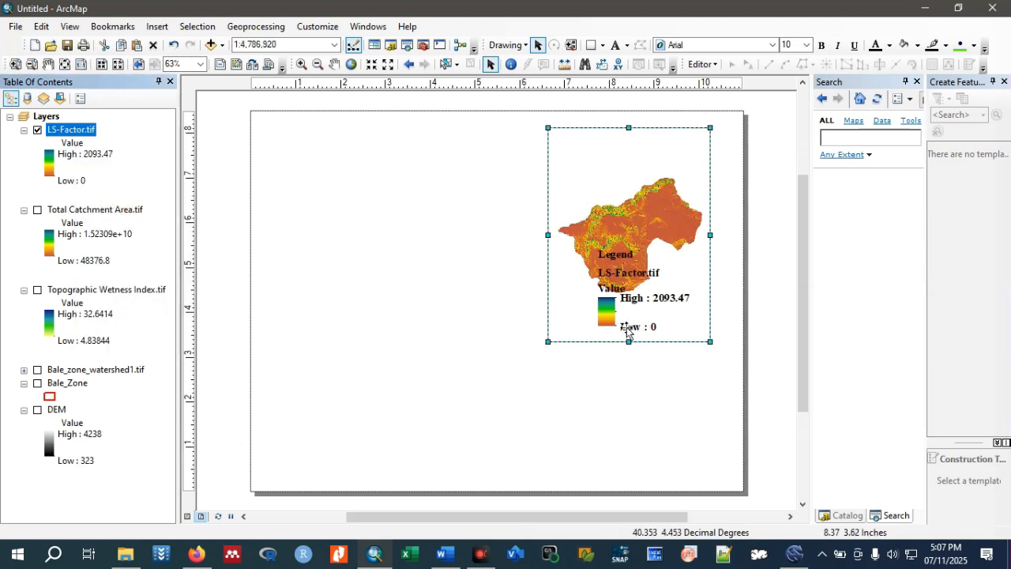
click(625, 331)
drag(647, 317, 611, 319)
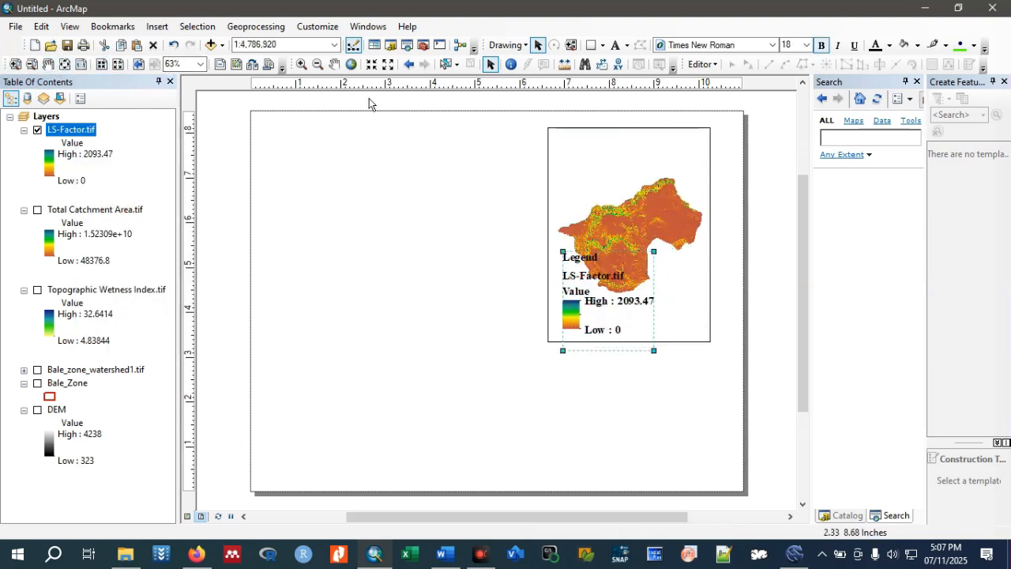
Pan the map upward within the data frame so that it sits above the legend.
click(334, 64)
drag(684, 238, 690, 204)
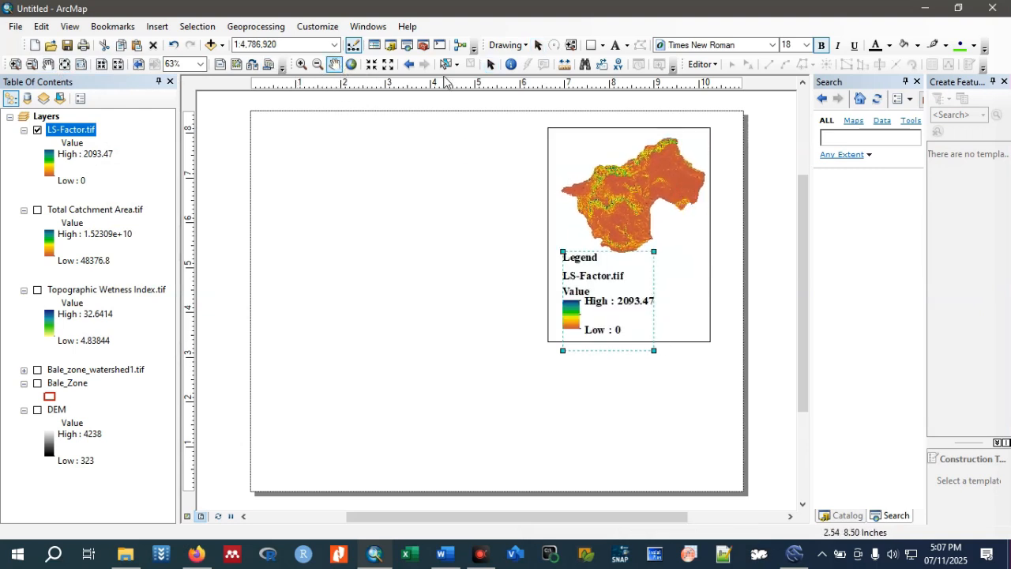
click(489, 64)
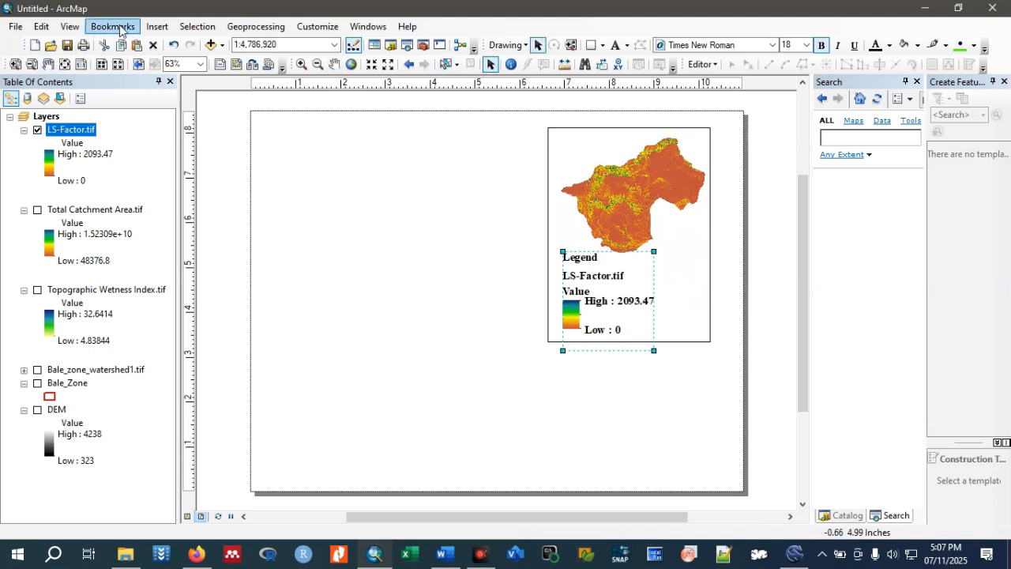
Insert a new data frame, move it to the page's left part, and widen and lengthen it to fill most of that side.
click(158, 26)
click(162, 27)
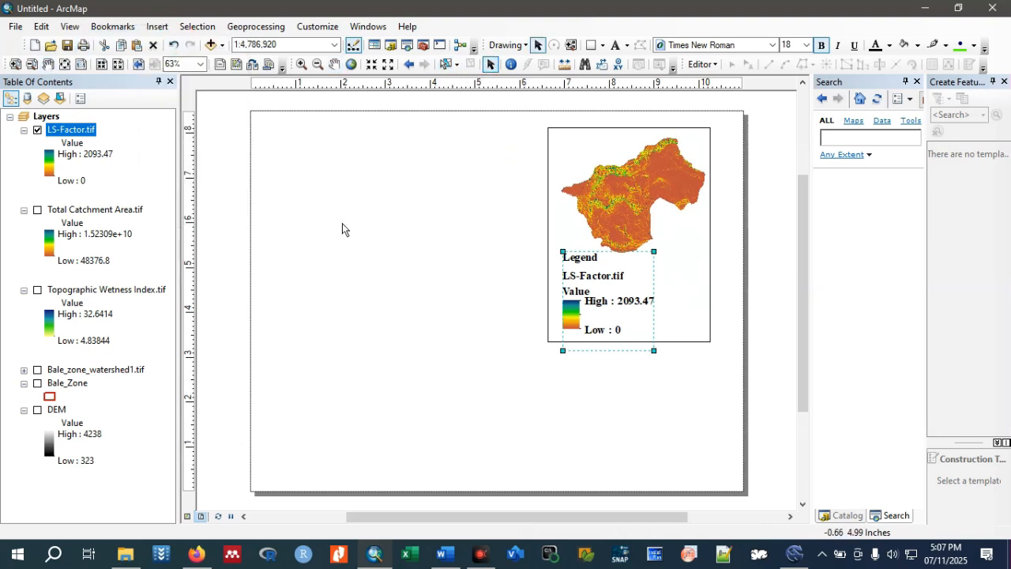
drag(472, 286, 337, 288)
drag(363, 249, 357, 140)
drag(283, 247, 264, 247)
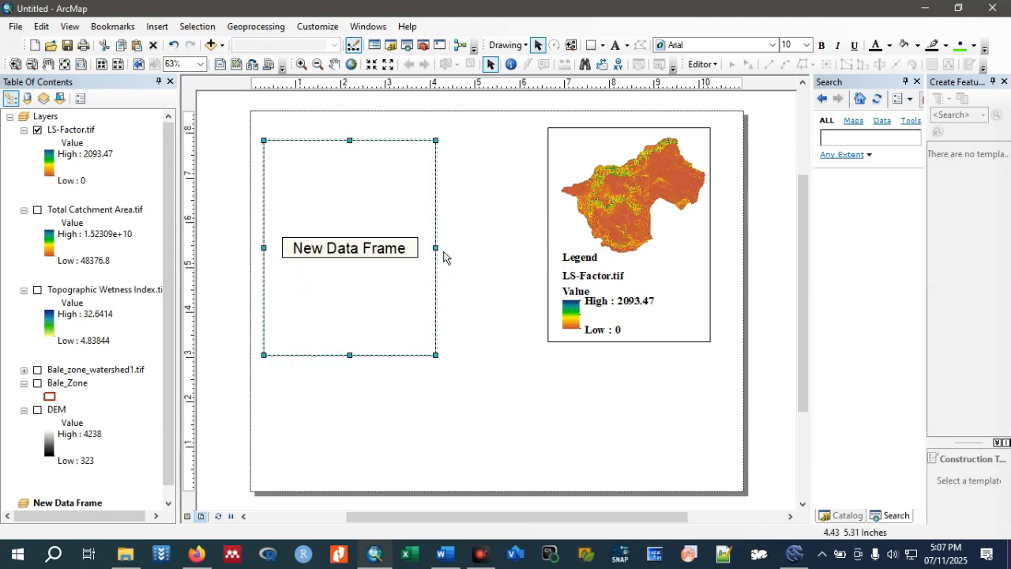
drag(435, 247, 477, 247)
drag(369, 353, 382, 436)
Copy the DEM and Bale_Zone layers from the Layers frame into New Data Frame and turn both on.
scroll(82, 205, down, 1)
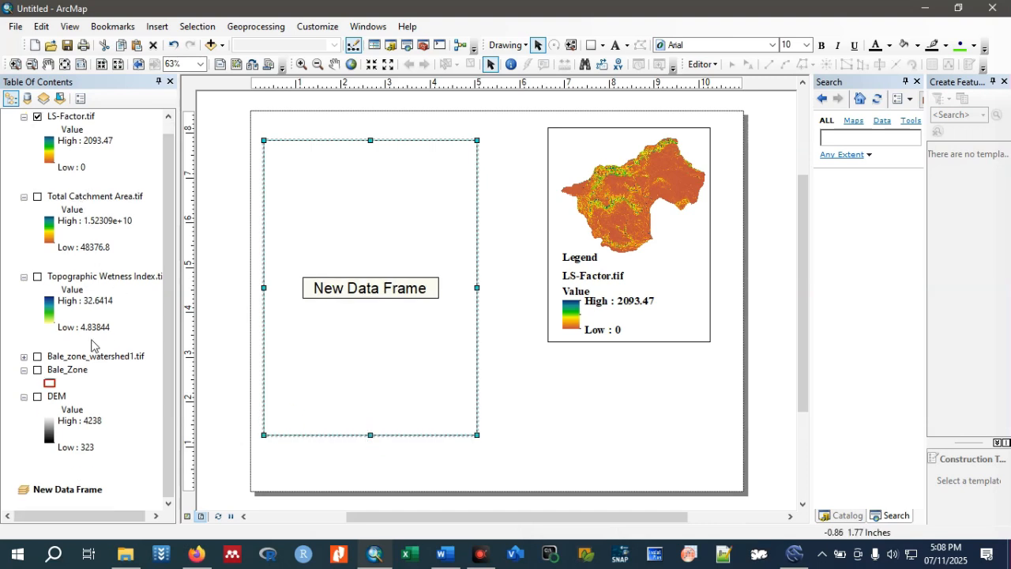
drag(59, 399, 79, 490)
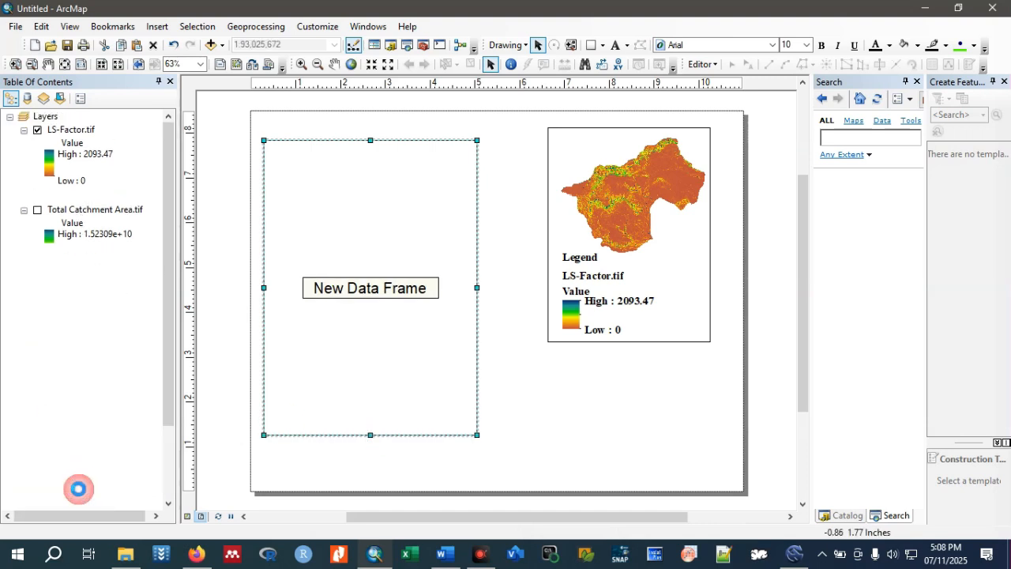
click(38, 503)
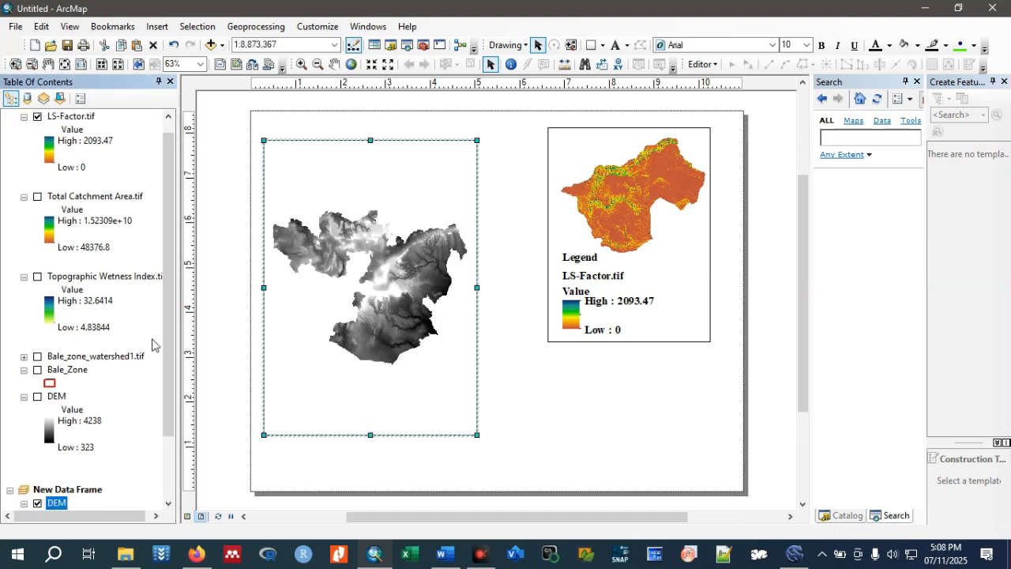
scroll(168, 338, up, 1)
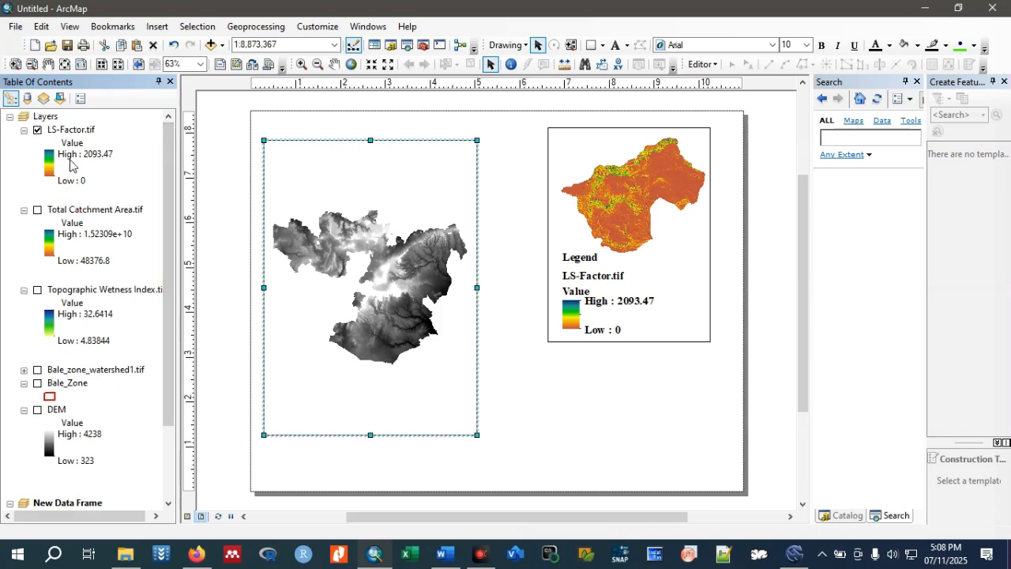
scroll(87, 316, down, 1)
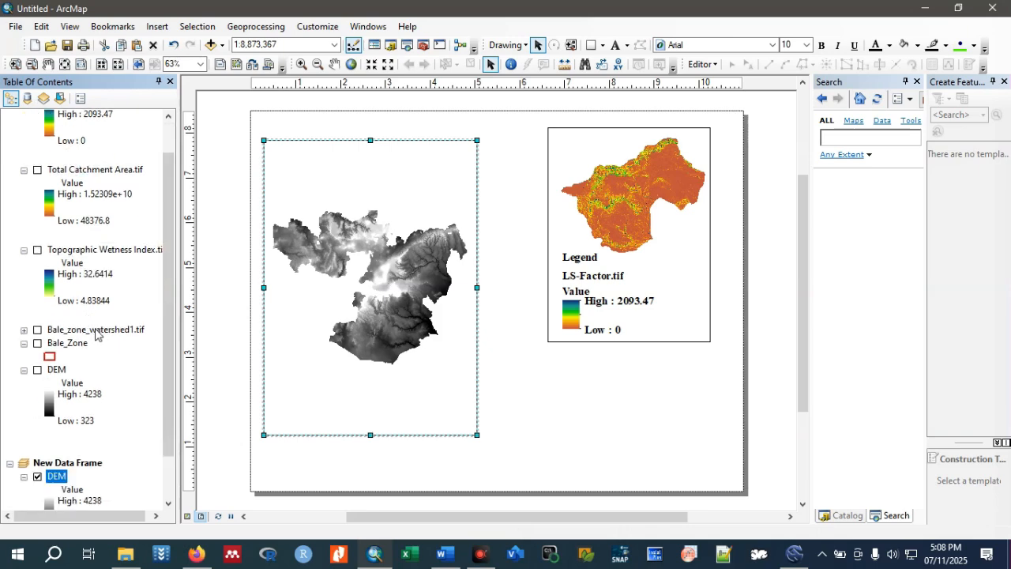
drag(82, 343, 87, 478)
click(37, 504)
Thicken the red outline of the Bale_Zone layer in New Data Frame.
drag(170, 383, 172, 412)
click(50, 477)
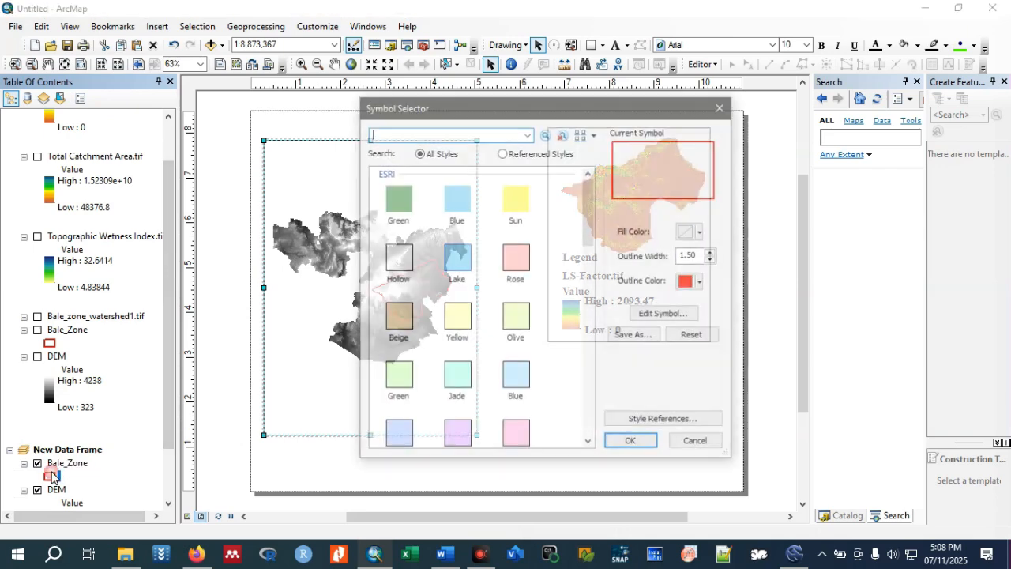
click(713, 261)
click(714, 252)
click(714, 252)
click(641, 442)
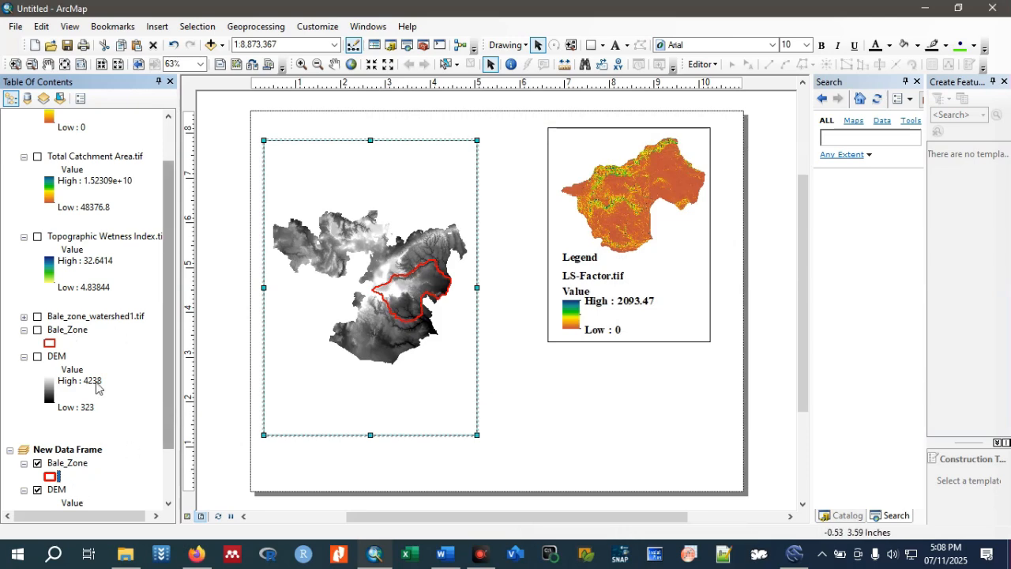
Collapse the DEM entry in the Layers frame and apply the inverted orange-yellow-green-blue color ramp to New Data Frame's DEM.
click(24, 357)
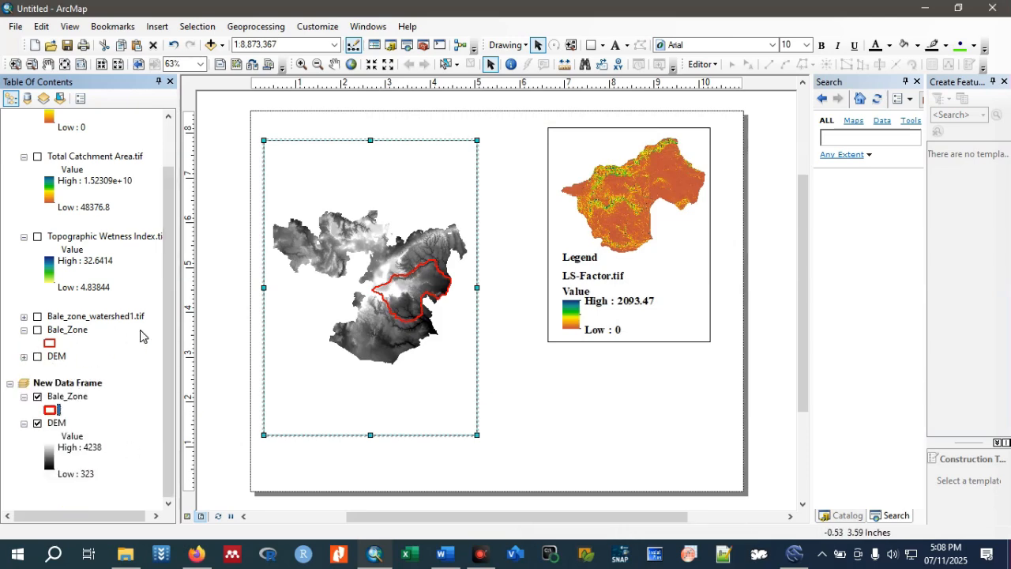
click(50, 457)
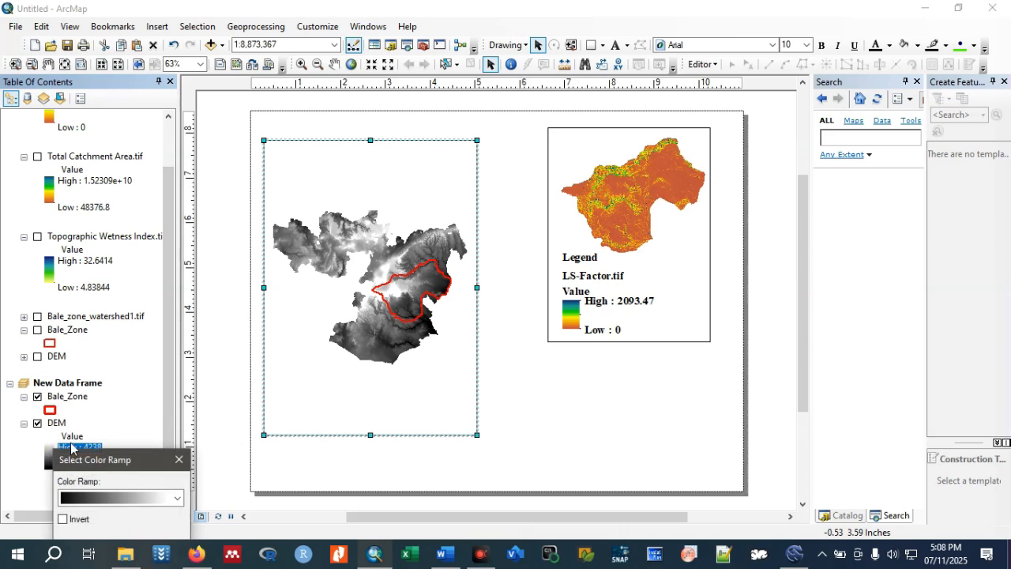
click(176, 497)
click(151, 294)
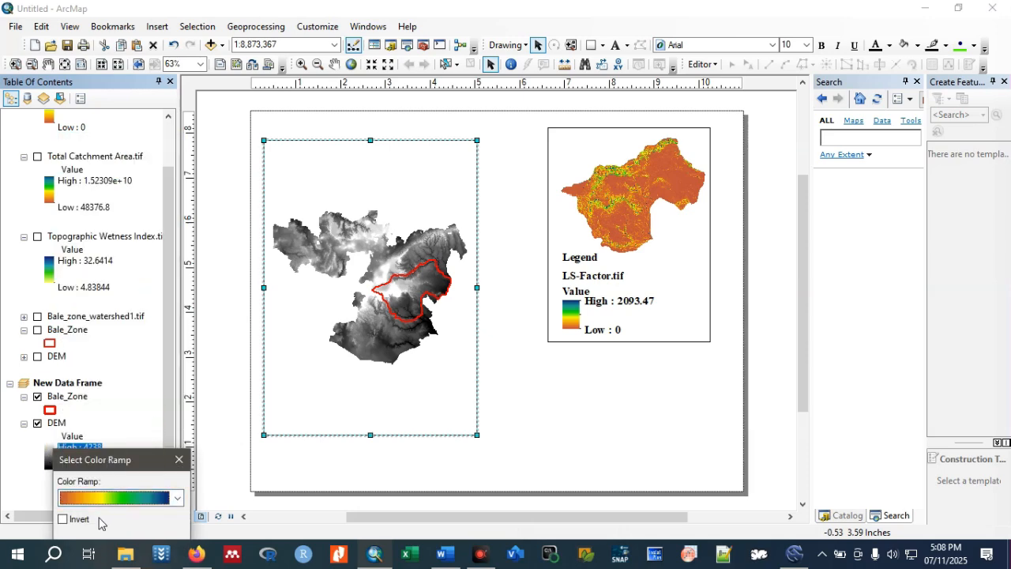
click(62, 520)
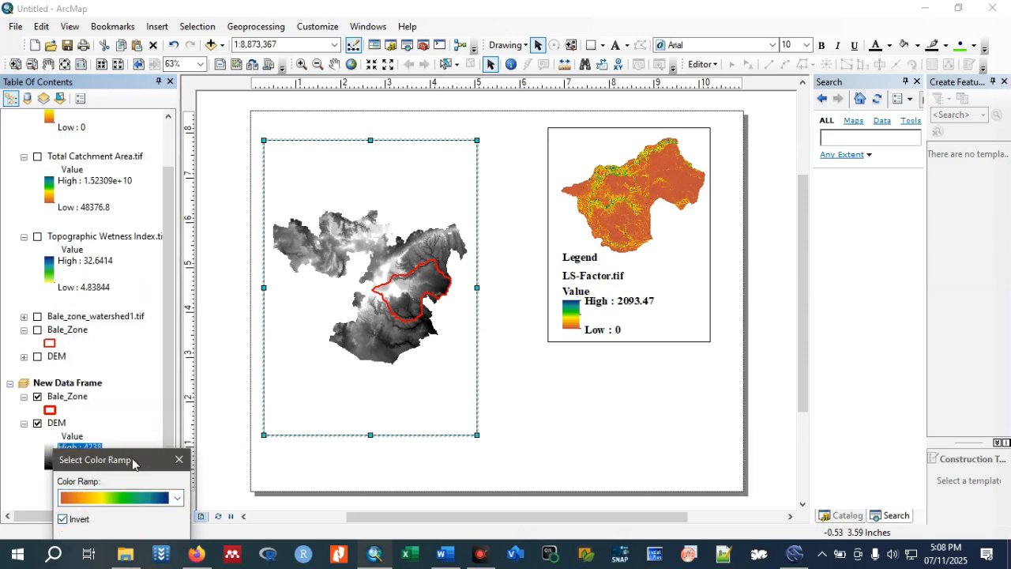
click(87, 421)
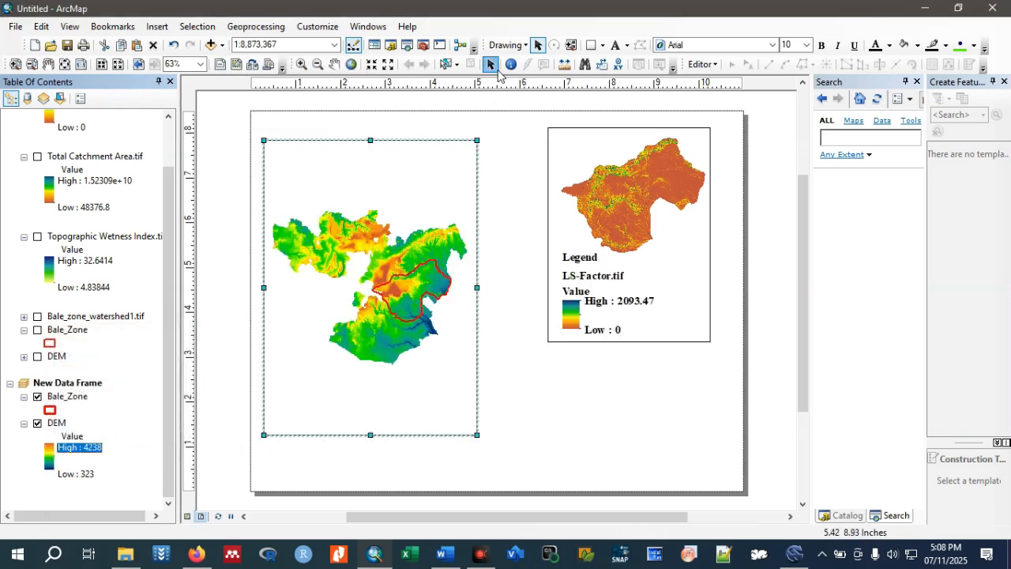
click(455, 64)
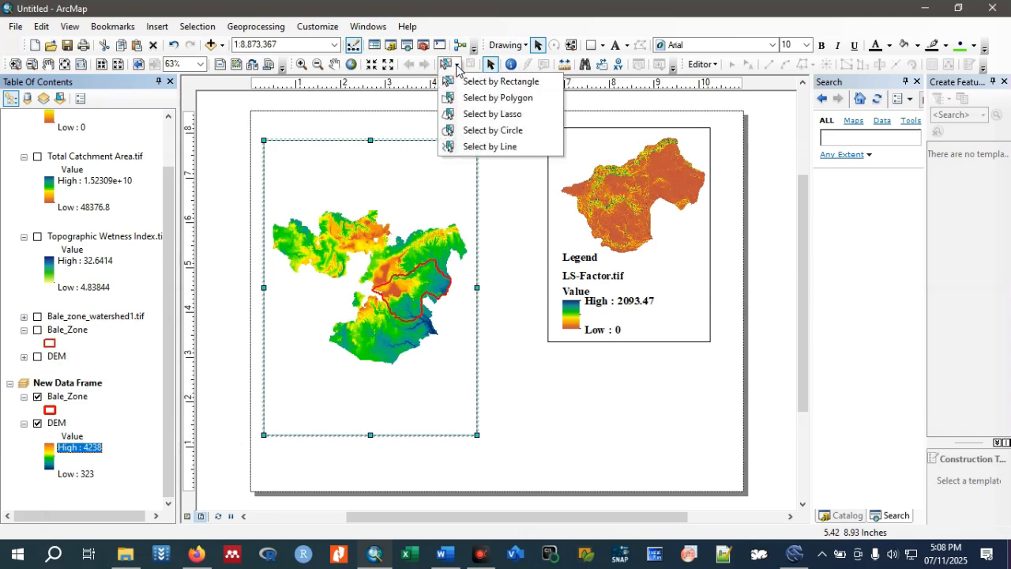
click(786, 115)
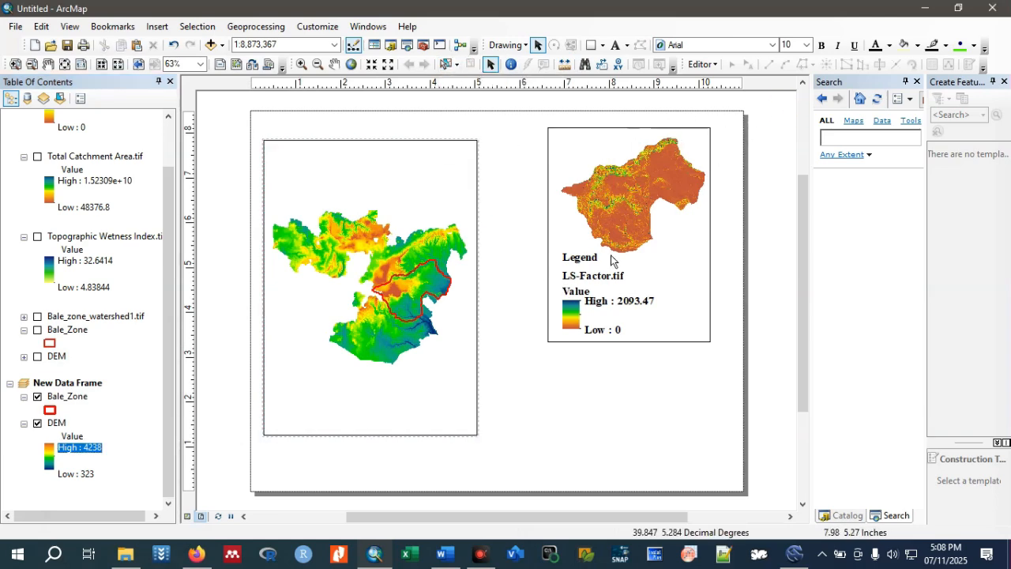
click(649, 218)
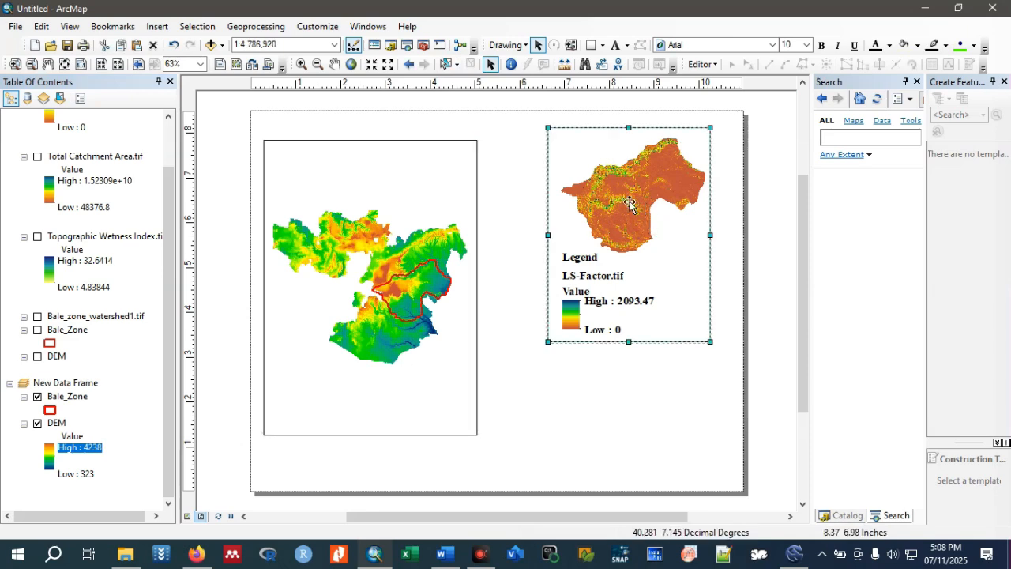
Activate the DEM map's data frame and insert a text label reading "Oromia watershed".
click(359, 231)
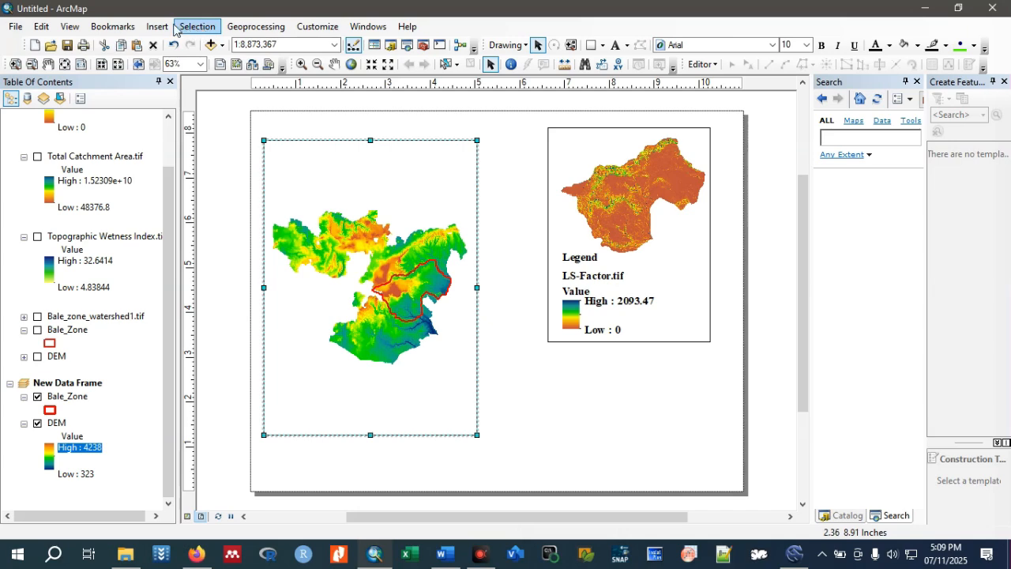
click(167, 27)
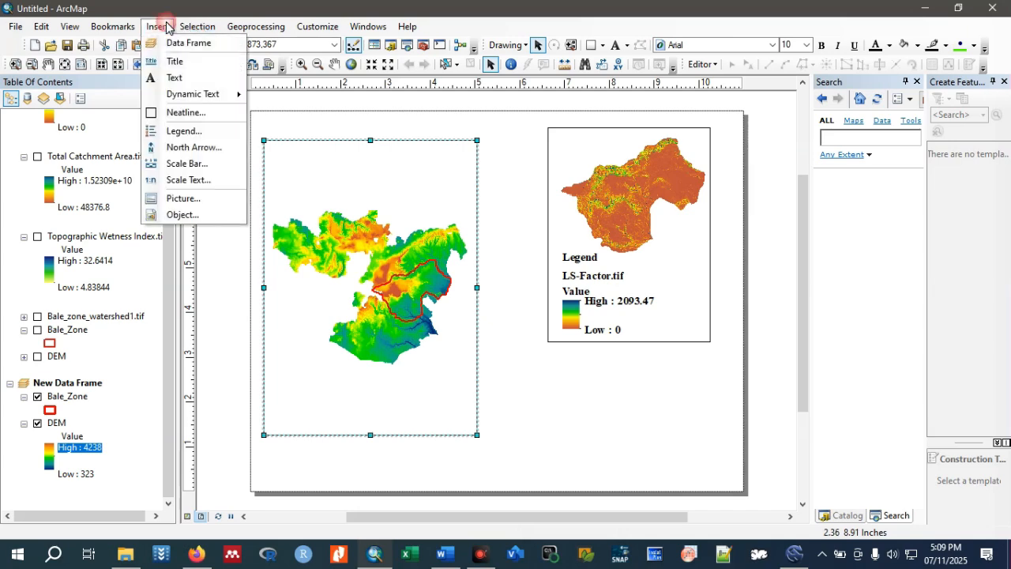
click(186, 76)
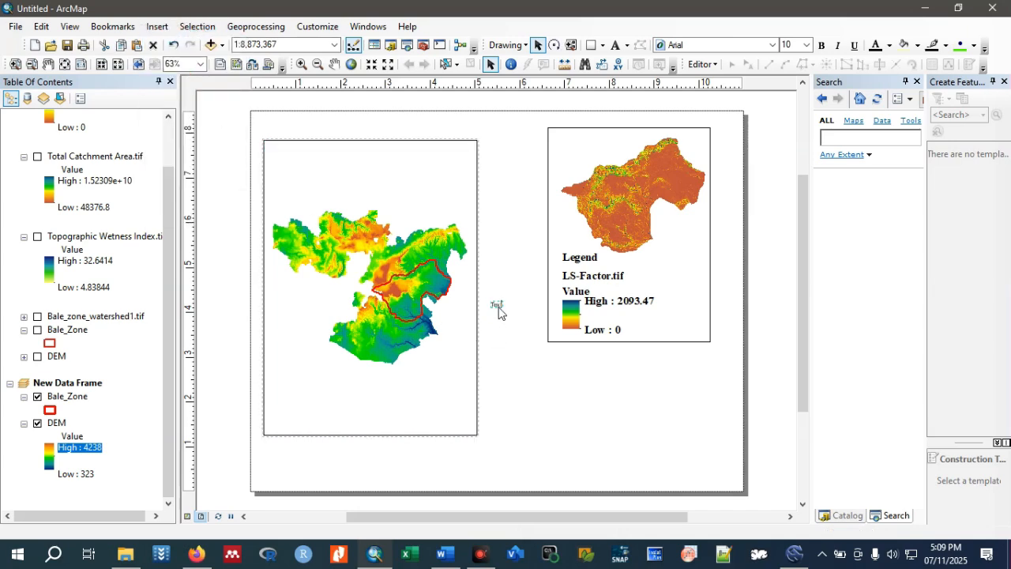
double_click(498, 306)
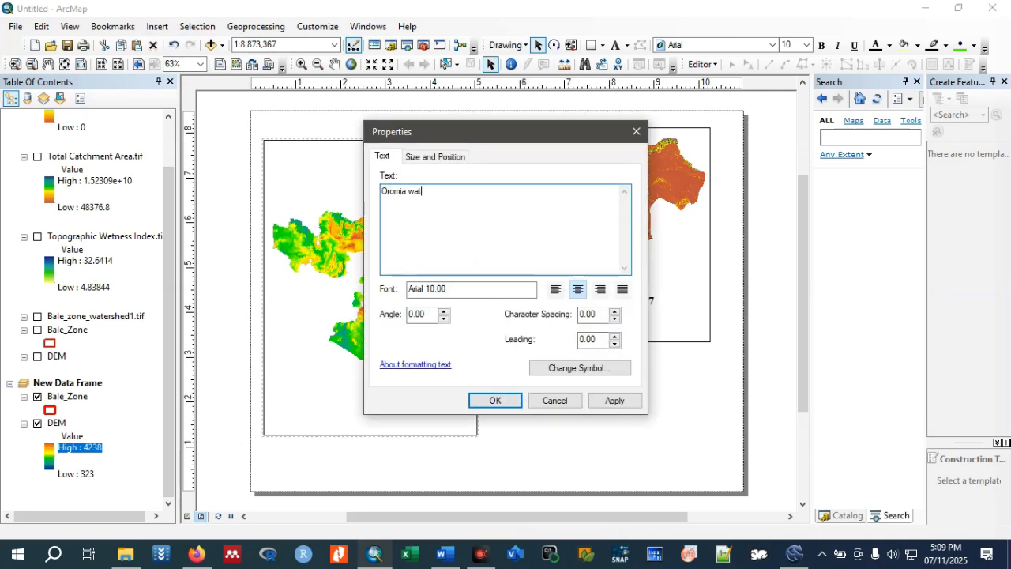
text(Oromia waters)
Format the Oromia watershed label as bold 20-point Times New Roman and place it above the DEM map inside its frame.
click(569, 368)
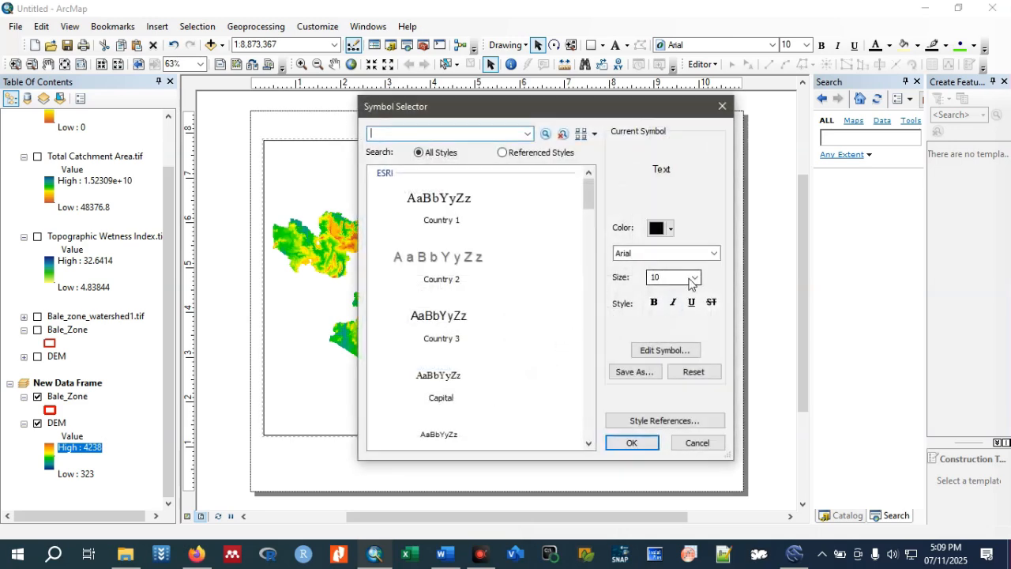
click(694, 277)
click(658, 340)
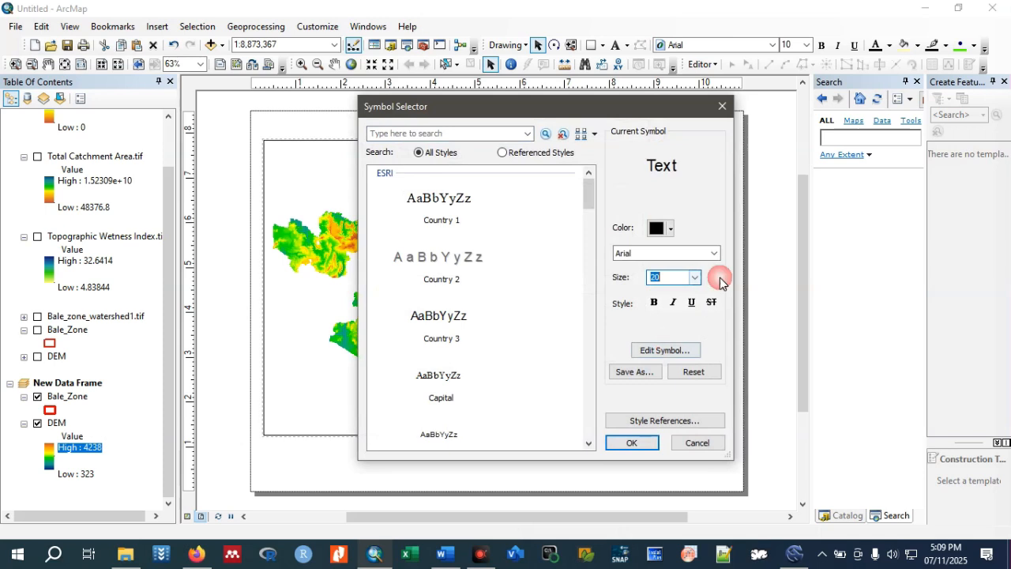
click(715, 253)
text(tim)
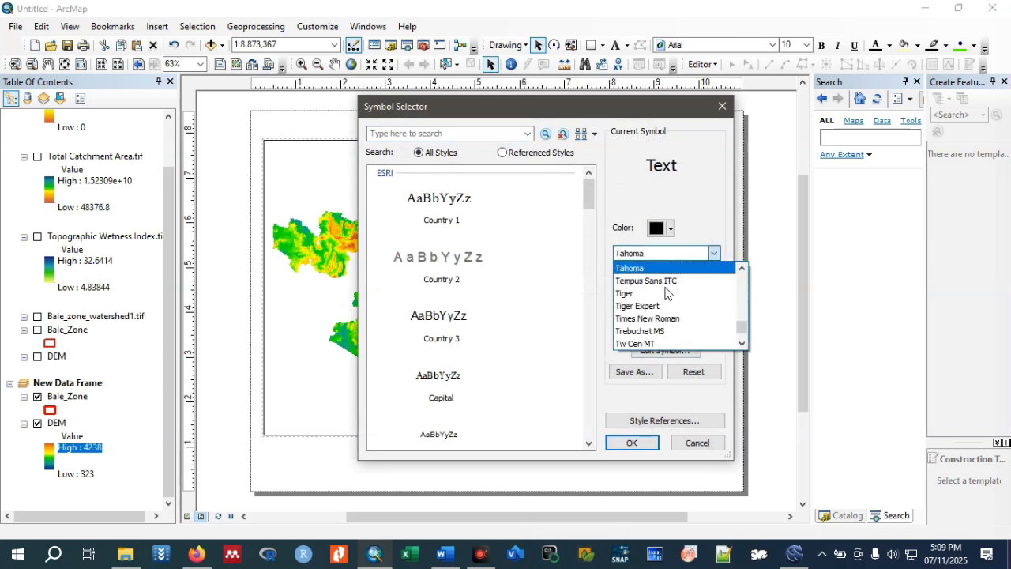
click(664, 273)
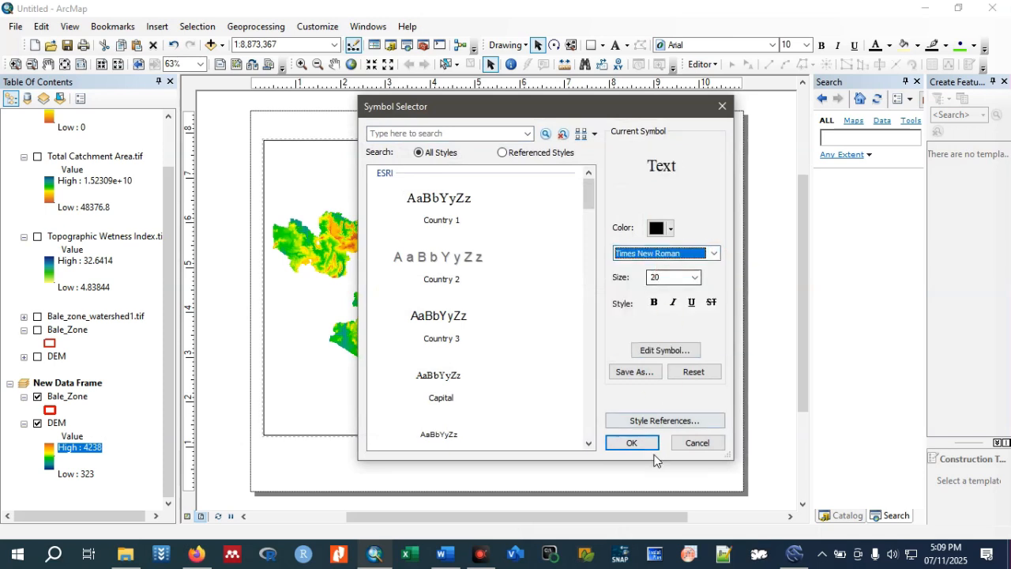
click(653, 304)
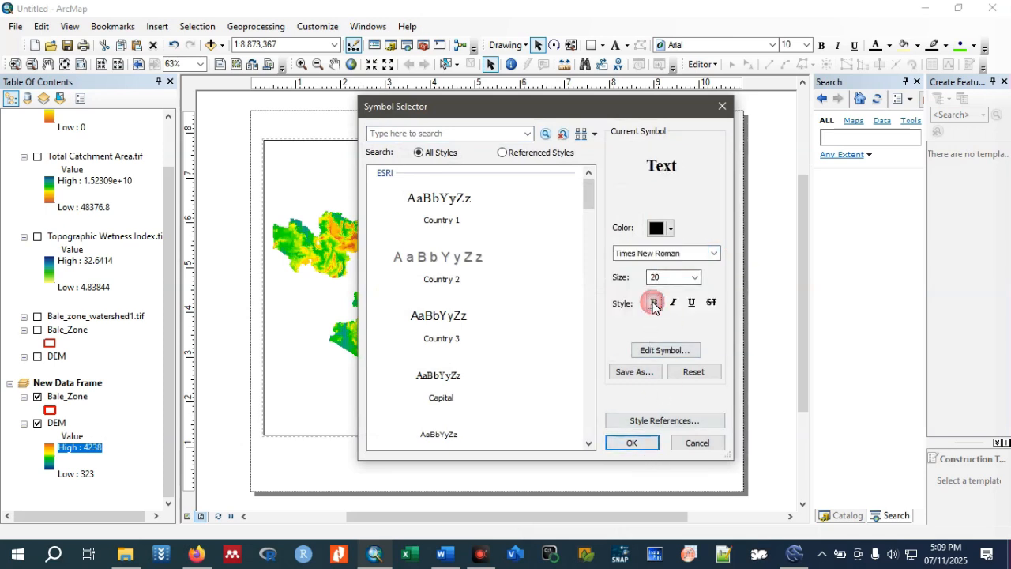
click(654, 442)
click(492, 400)
drag(497, 312, 372, 173)
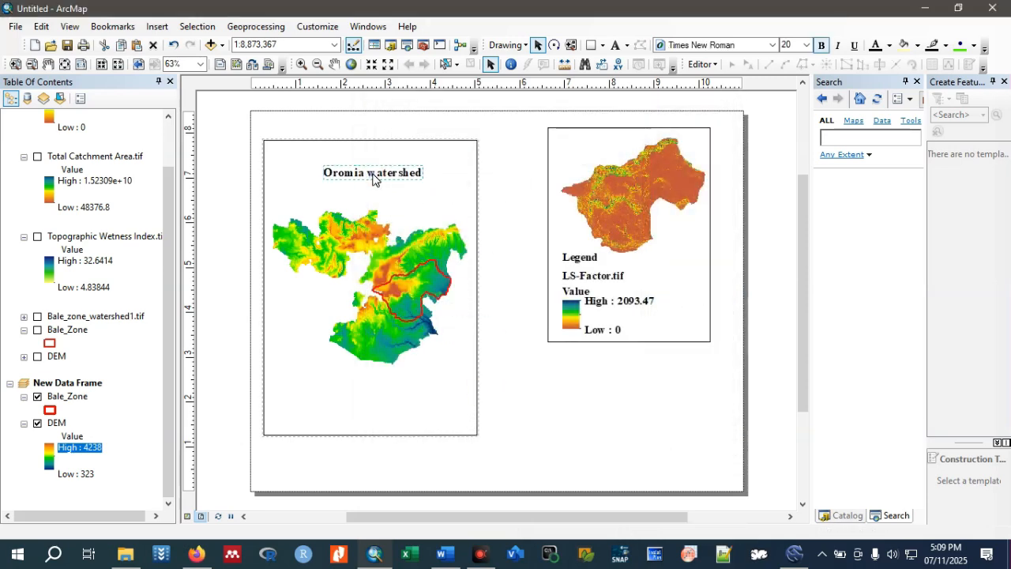
Duplicate the Oromia watershed label and place the copy along the top of the LS-Factor map's frame.
right_click(373, 173)
click(409, 232)
click(497, 182)
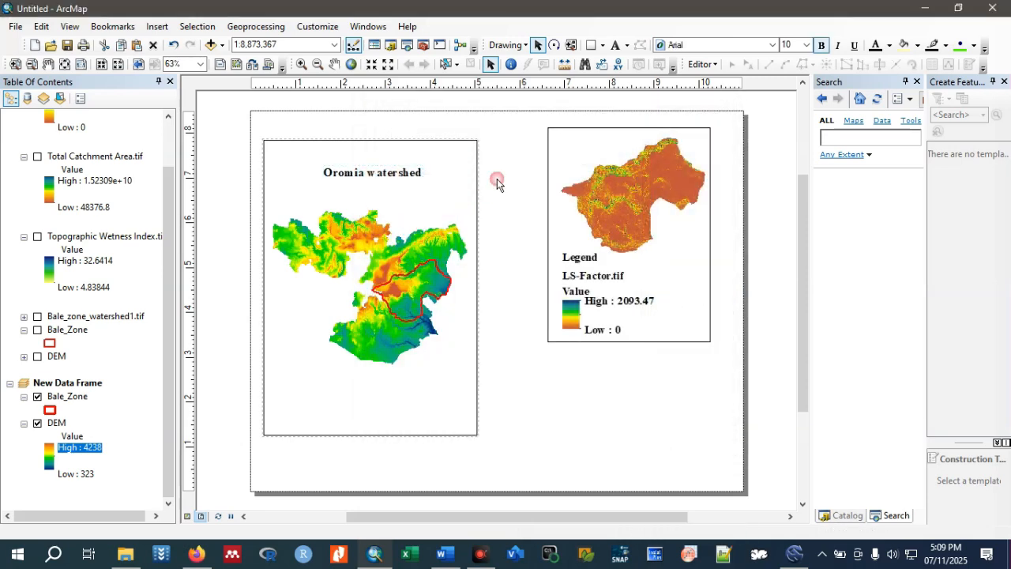
key(ctrl+v)
drag(411, 185, 637, 144)
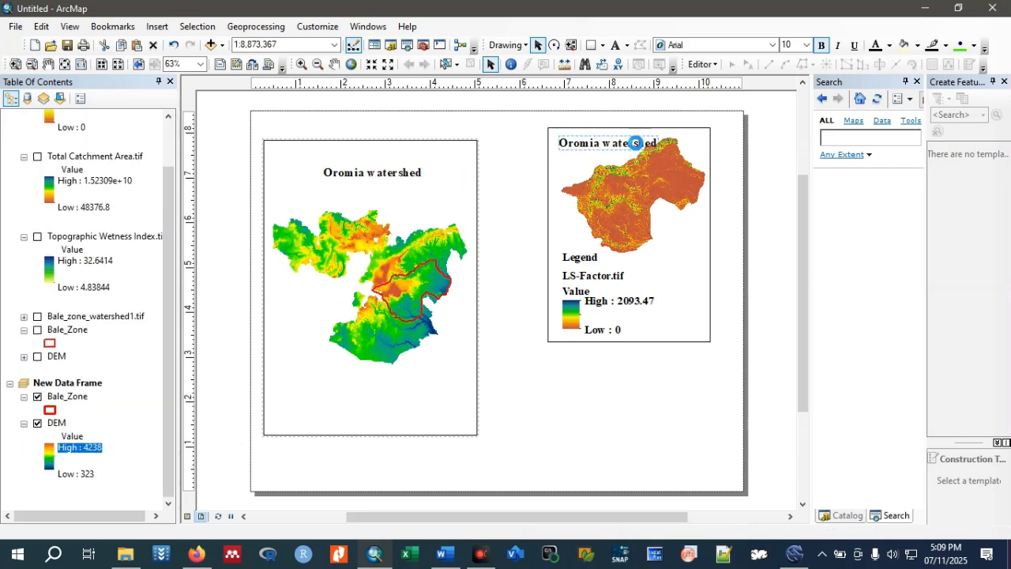
Change the copied label's text to "Bale watershed".
double_click(637, 145)
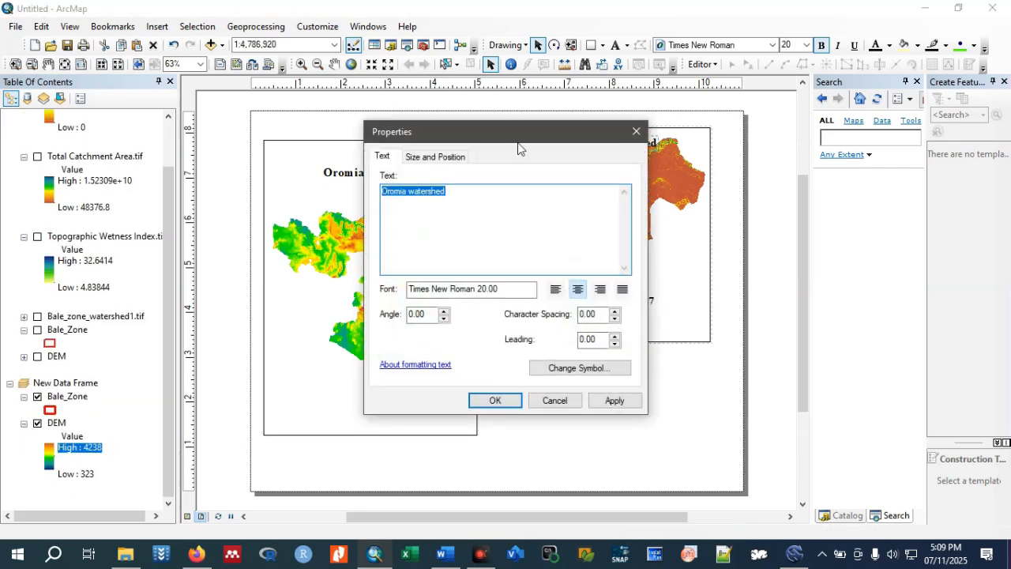
drag(406, 189, 377, 191)
text(Bale)
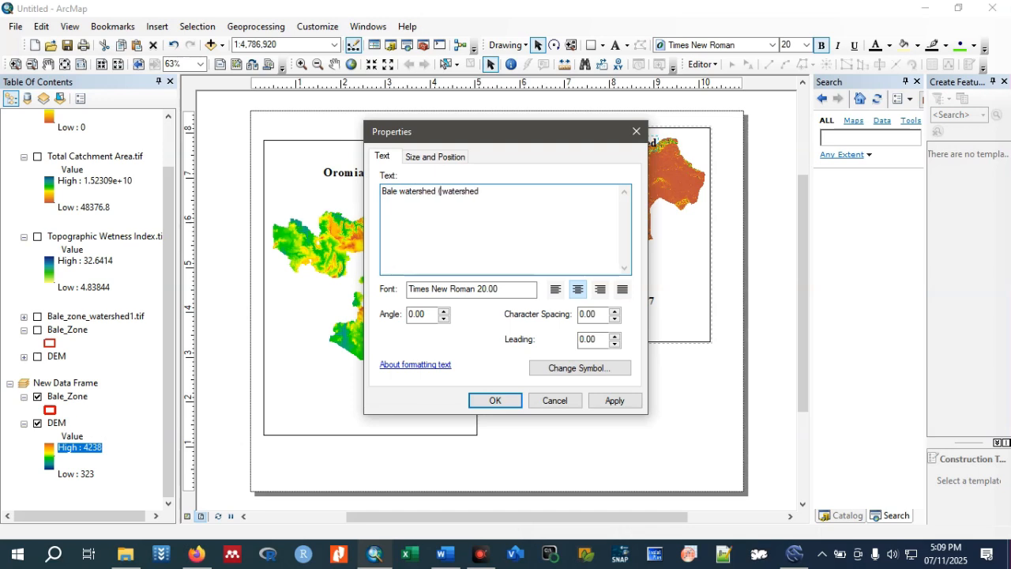
Complete the LS-Factor map label so it reads "Bale watershed ( LS factors)".
click(485, 195)
key(BackSpace)
key(BackSpace)
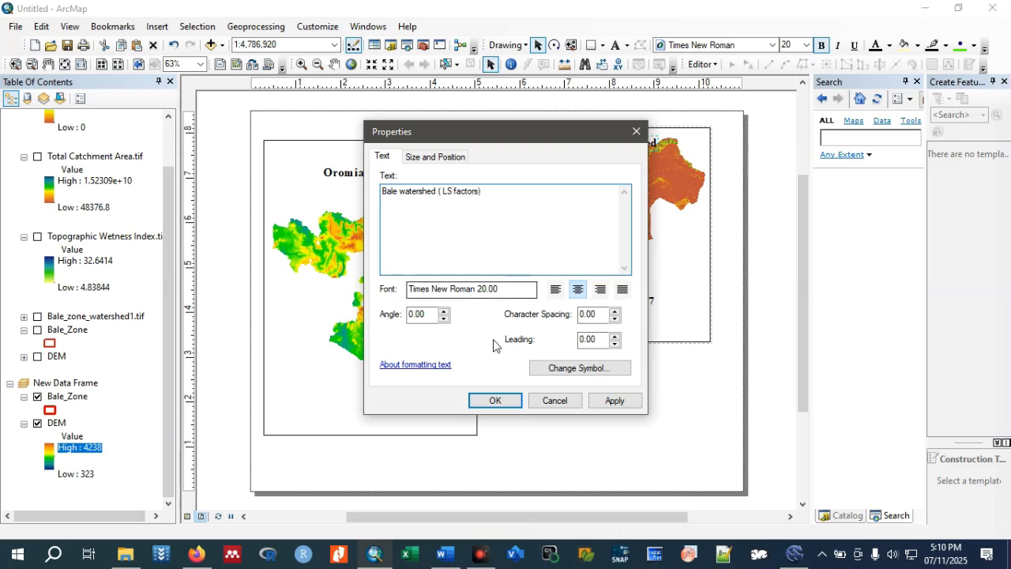
click(493, 401)
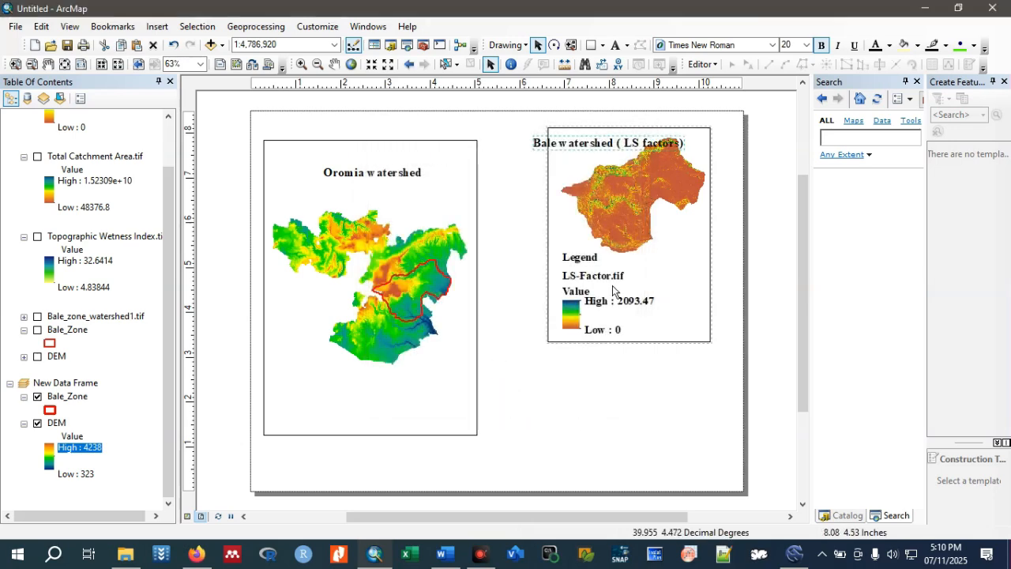
Enlarge the LS-Factor map's frame on both sides and downward, and move its legend into the lower part of the frame.
click(555, 240)
drag(554, 240, 522, 234)
drag(618, 345, 626, 435)
click(584, 314)
drag(584, 315, 572, 386)
click(687, 332)
drag(708, 282, 728, 281)
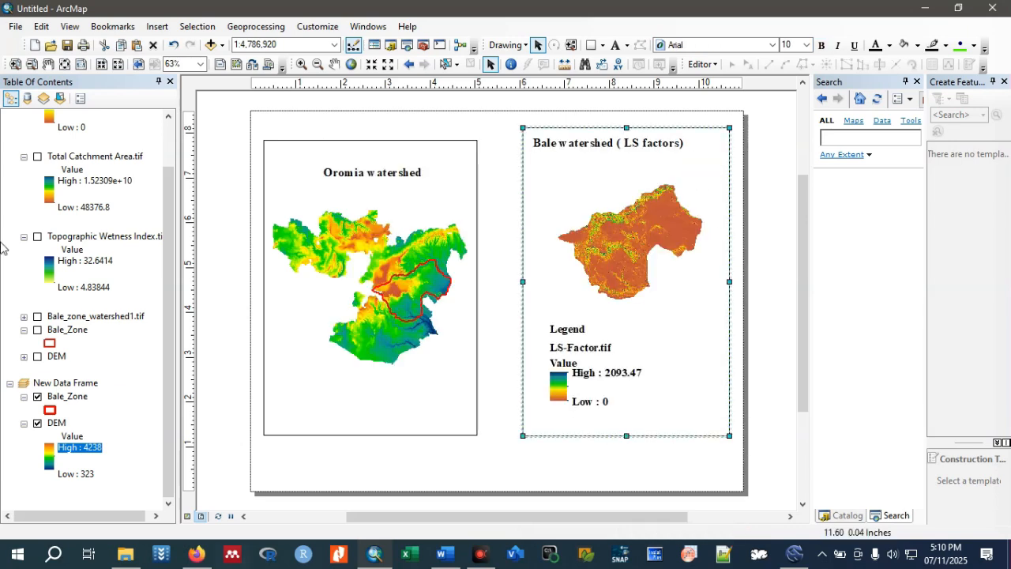
Start a north arrow for the LS-Factor map and choose the ESRI North 1 style.
click(198, 26)
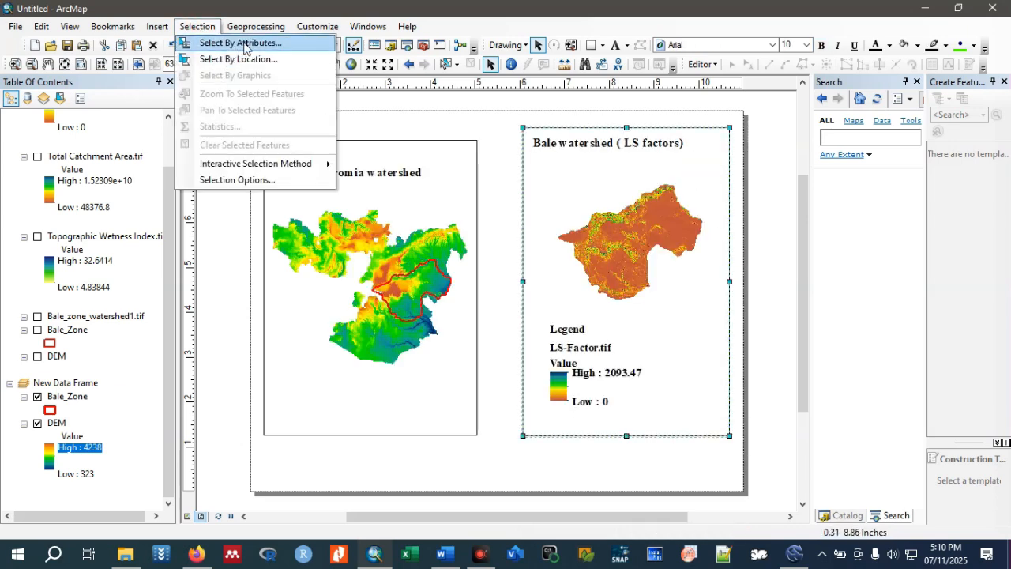
click(158, 28)
click(158, 28)
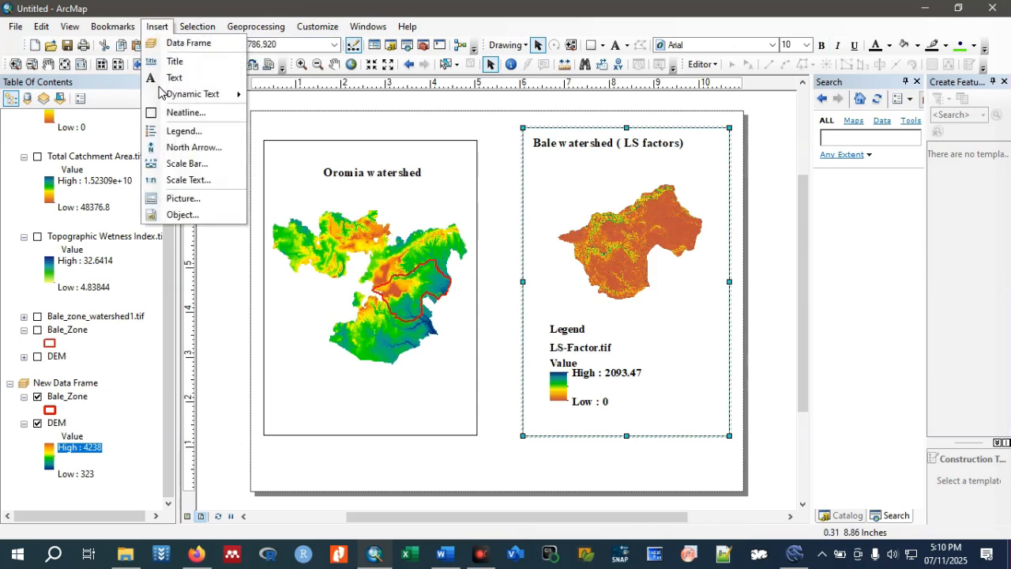
click(199, 150)
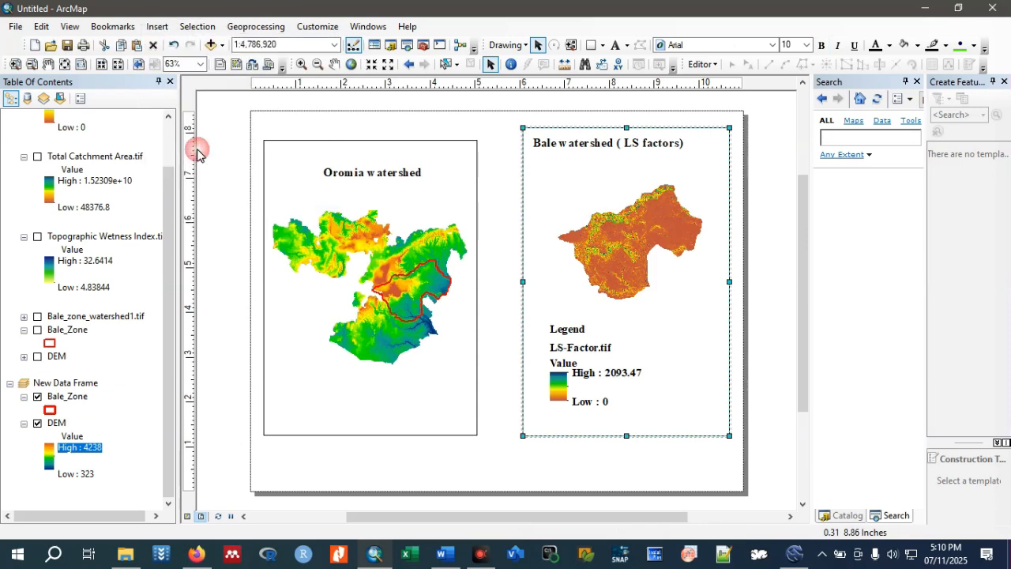
scroll(82, 195, down, 6)
scroll(103, 235, down, 4)
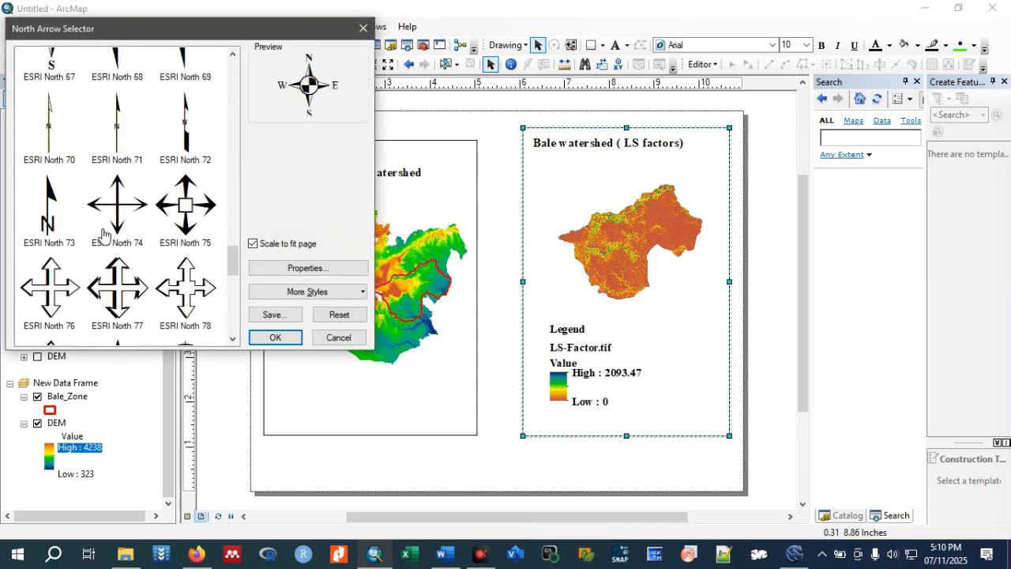
scroll(108, 239, down, 7)
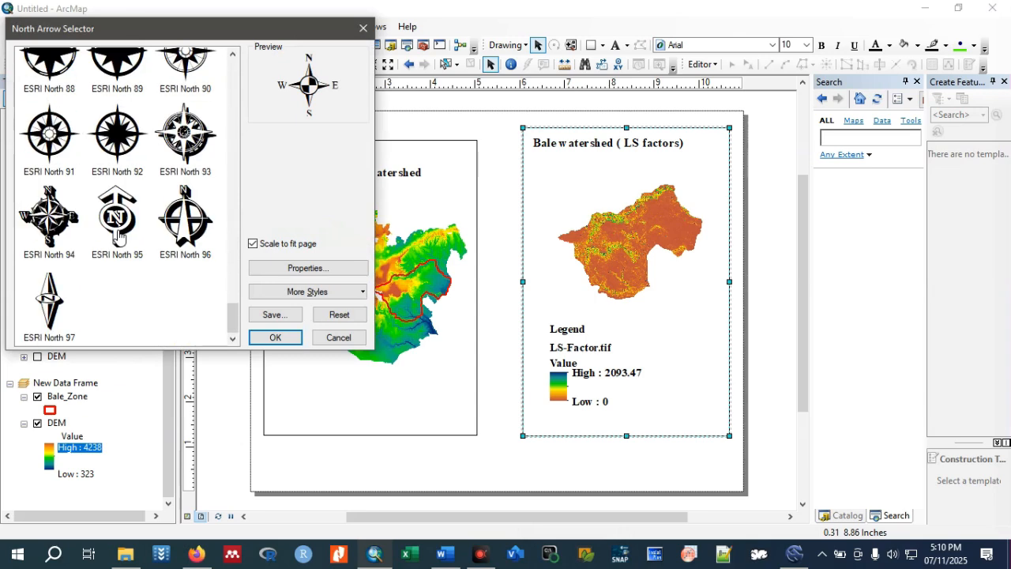
scroll(119, 235, up, 20)
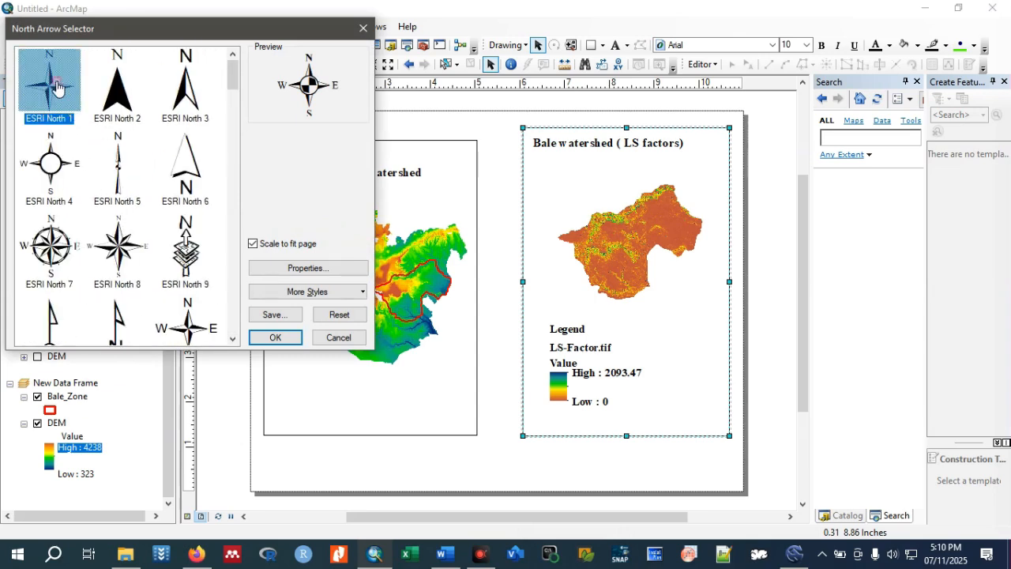
click(56, 87)
Set the north arrow's marker size to 88 and insert it on the layout.
click(308, 267)
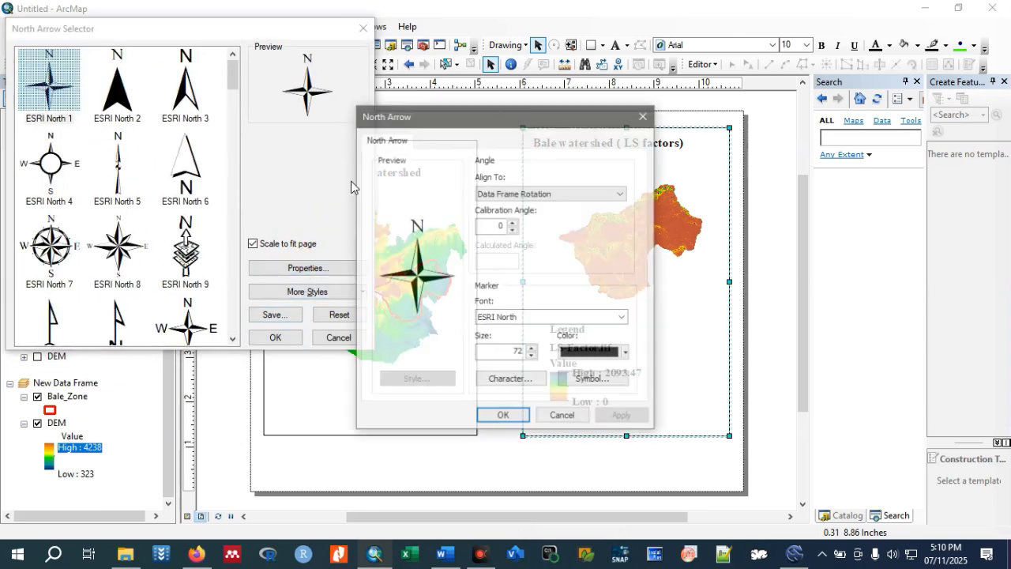
double_click(503, 353)
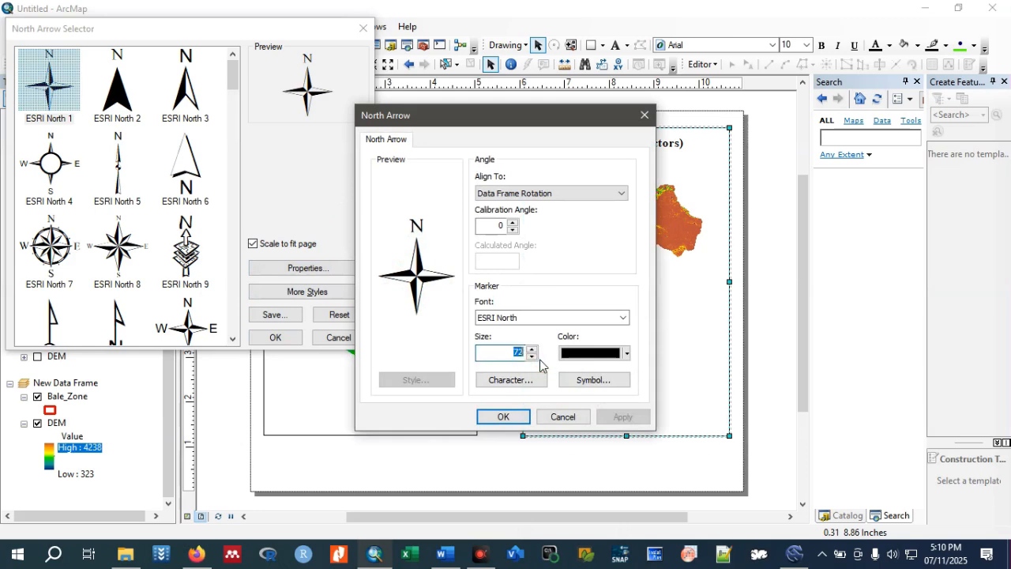
text(88)
click(503, 416)
click(275, 337)
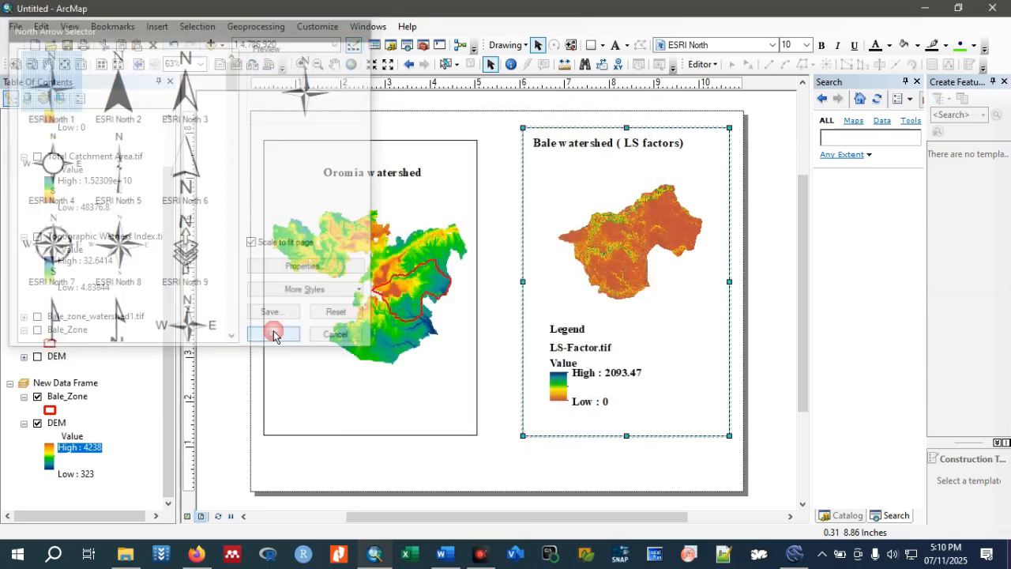
Place the north arrow in the upper-right corner of the LS-Factor map's frame and set its size to 72.
drag(433, 331, 707, 148)
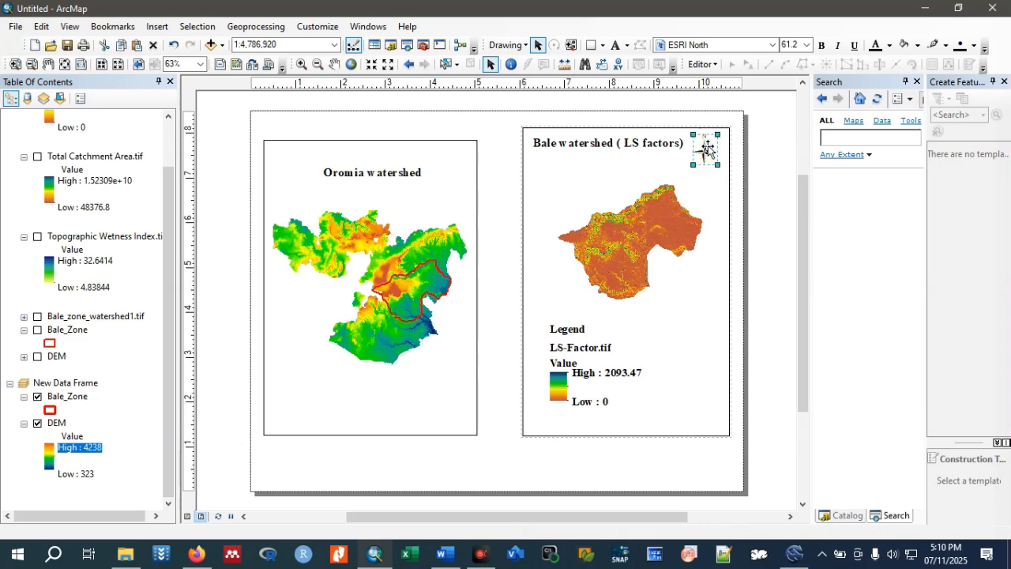
click(807, 45)
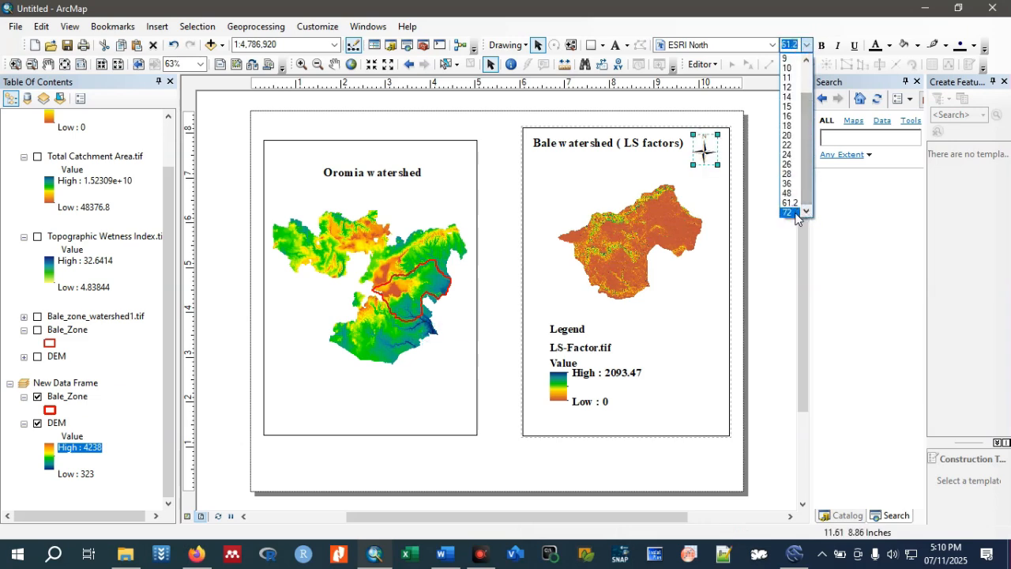
click(792, 213)
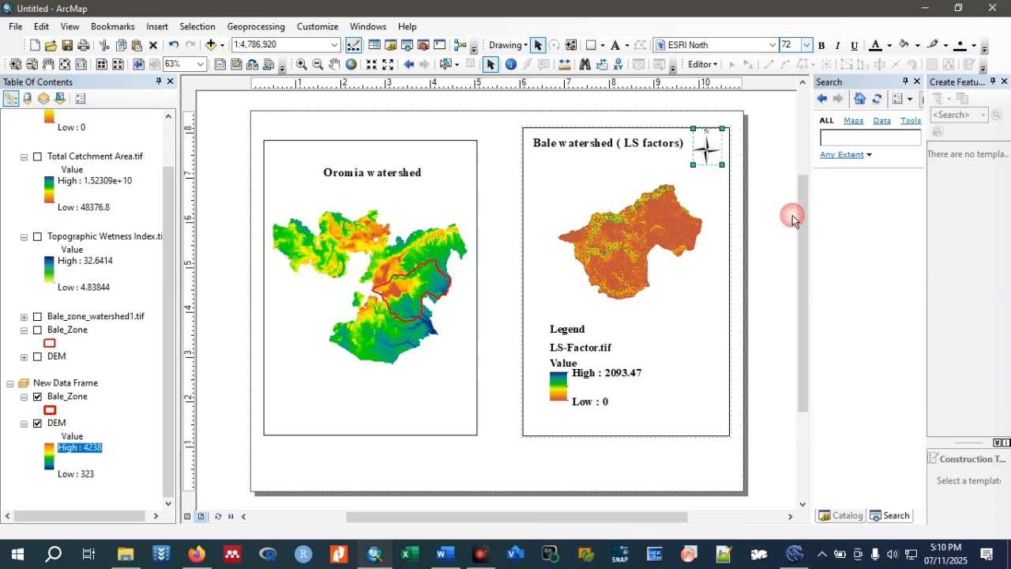
click(701, 150)
click(770, 278)
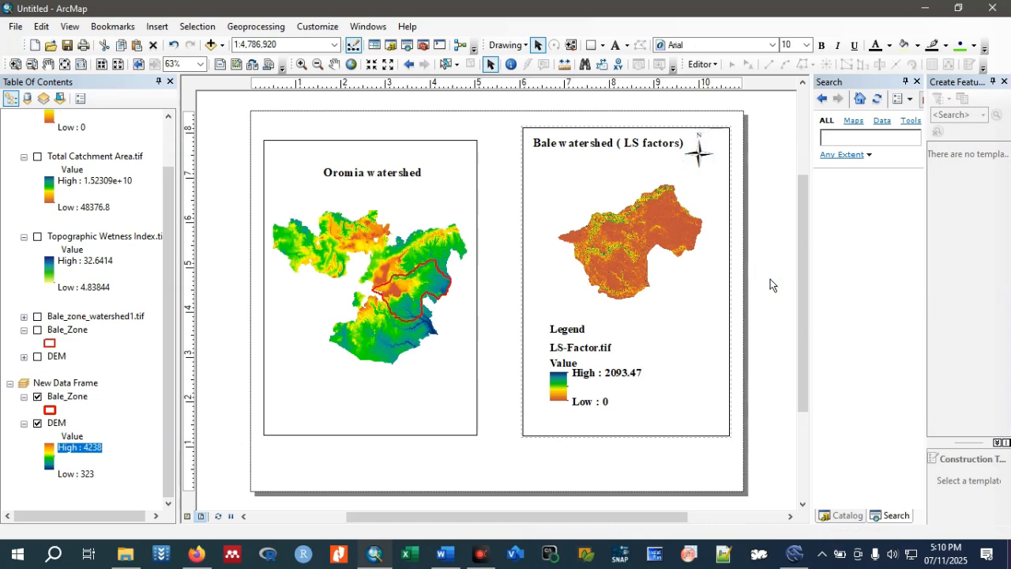
Start a scale bar for the LS-Factor map using the Stepped Scale Line style with 3 subdivisions.
click(670, 393)
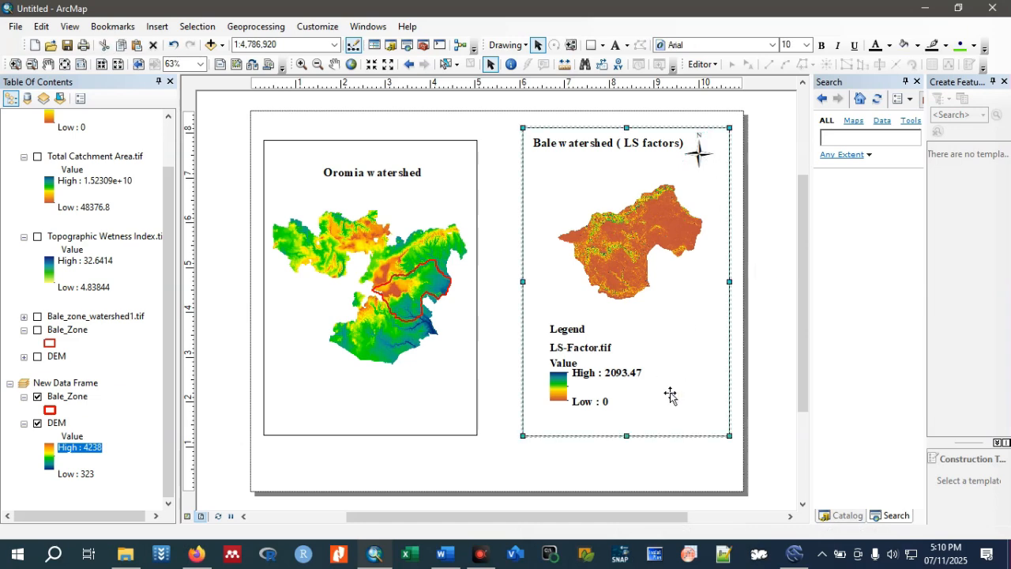
click(158, 26)
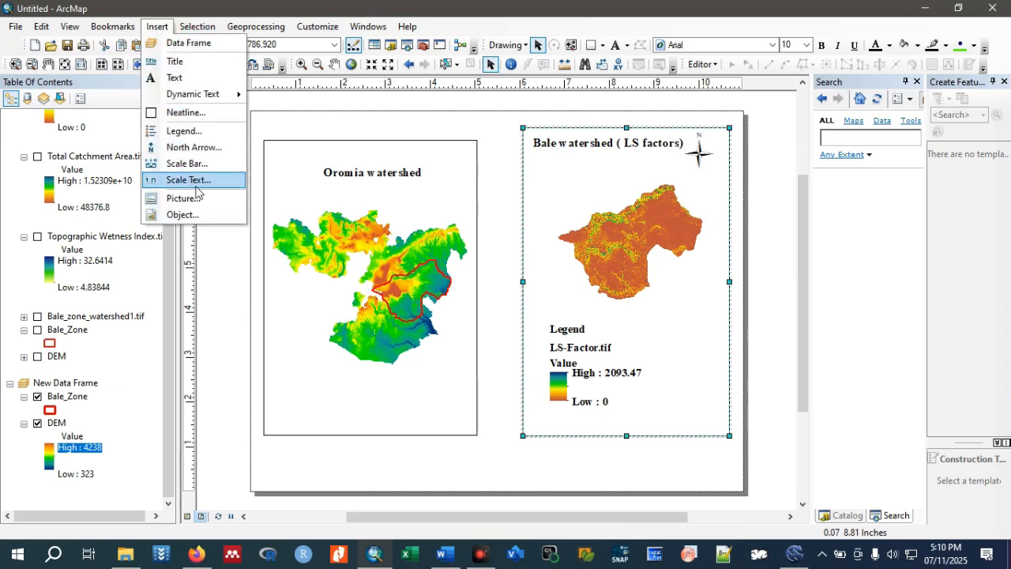
click(188, 163)
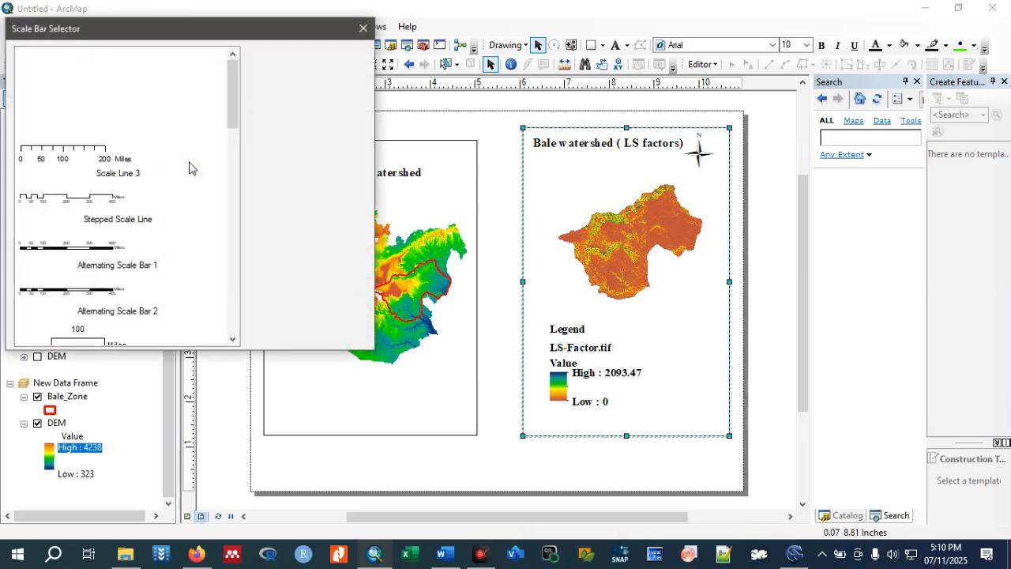
click(70, 204)
click(299, 268)
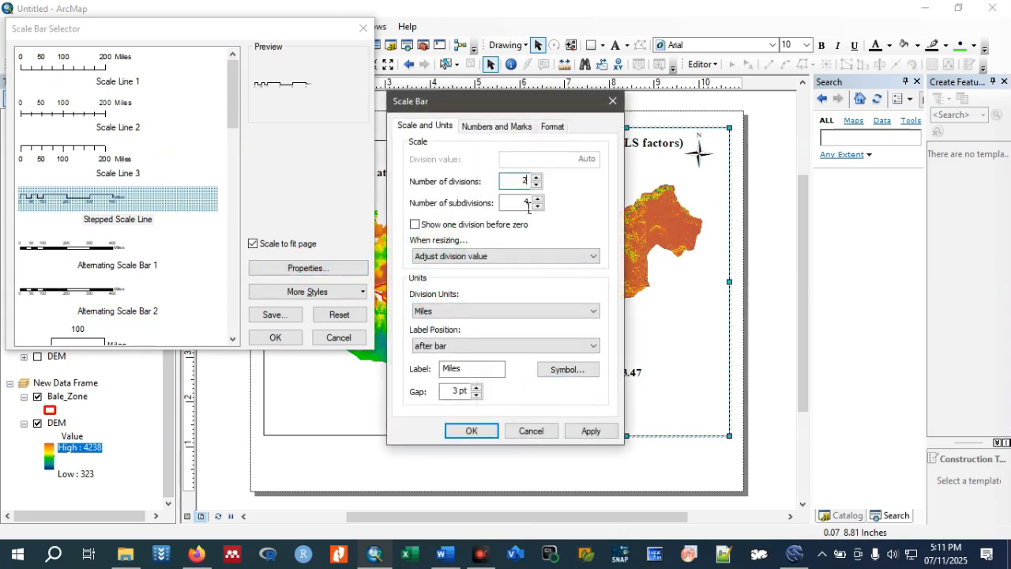
text(3)
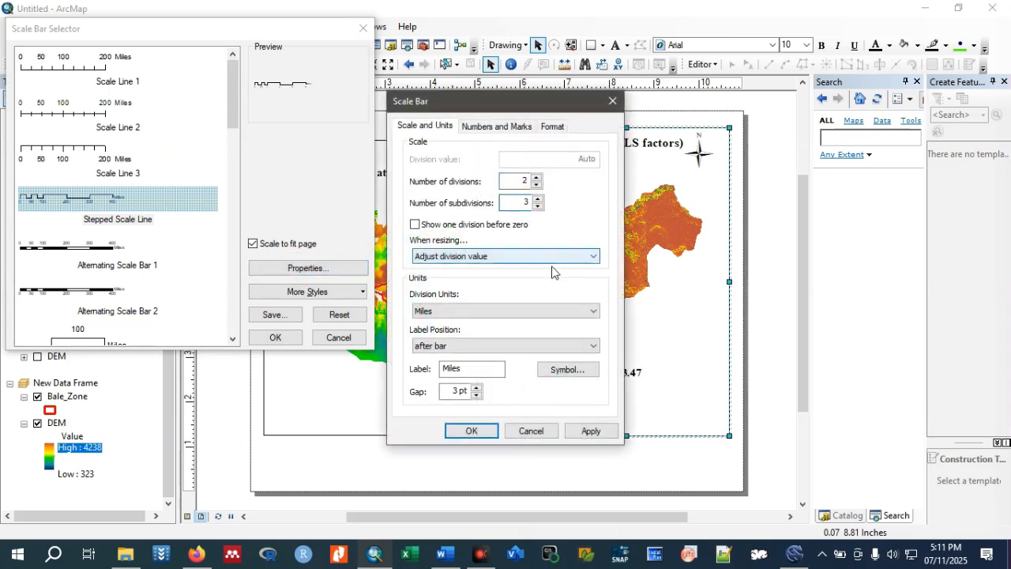
Set the scale bar's division units to Kilometers, its label to "km" and the label position to above center.
click(588, 311)
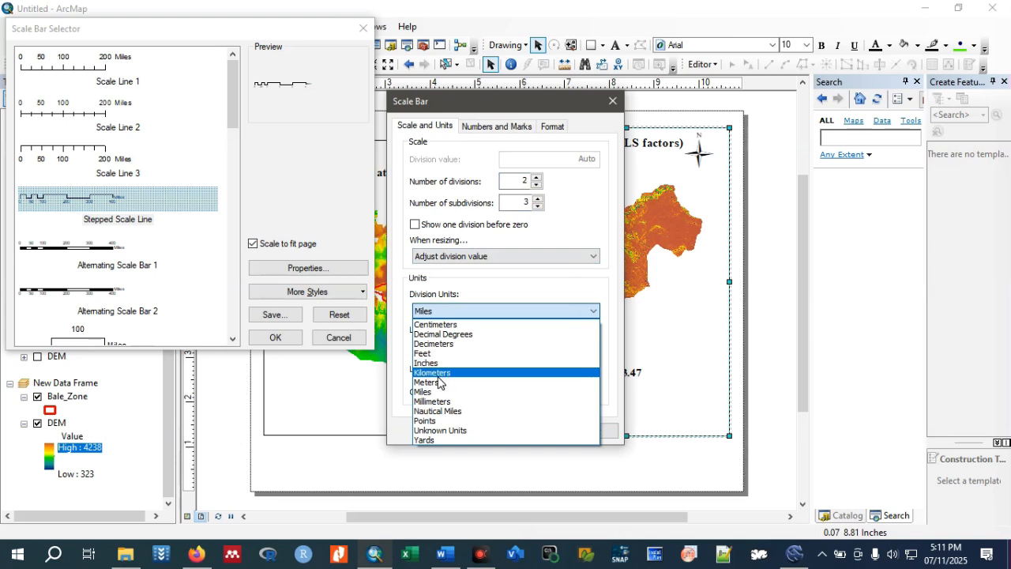
click(545, 371)
drag(492, 368, 417, 382)
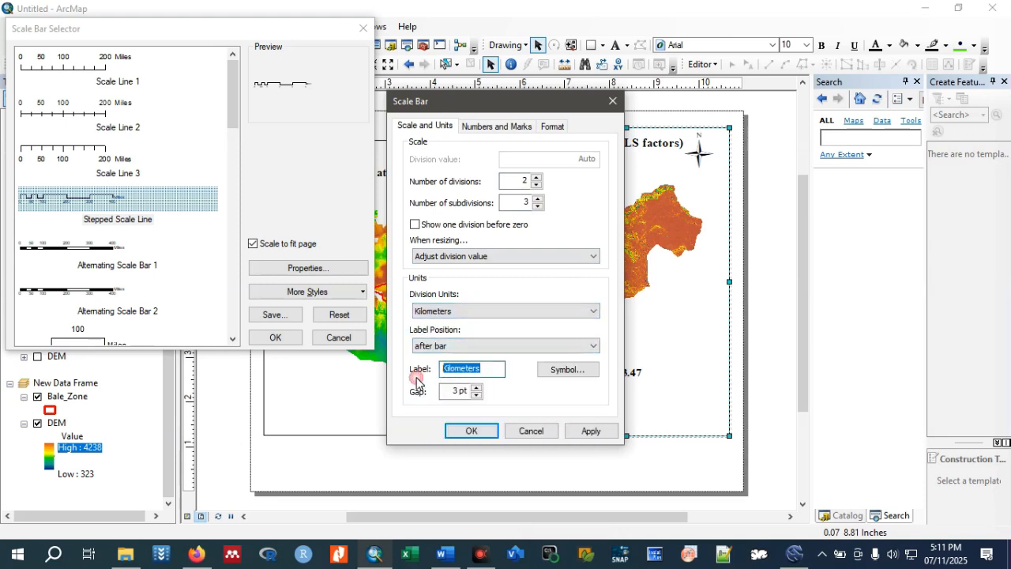
text(km)
click(547, 345)
click(465, 368)
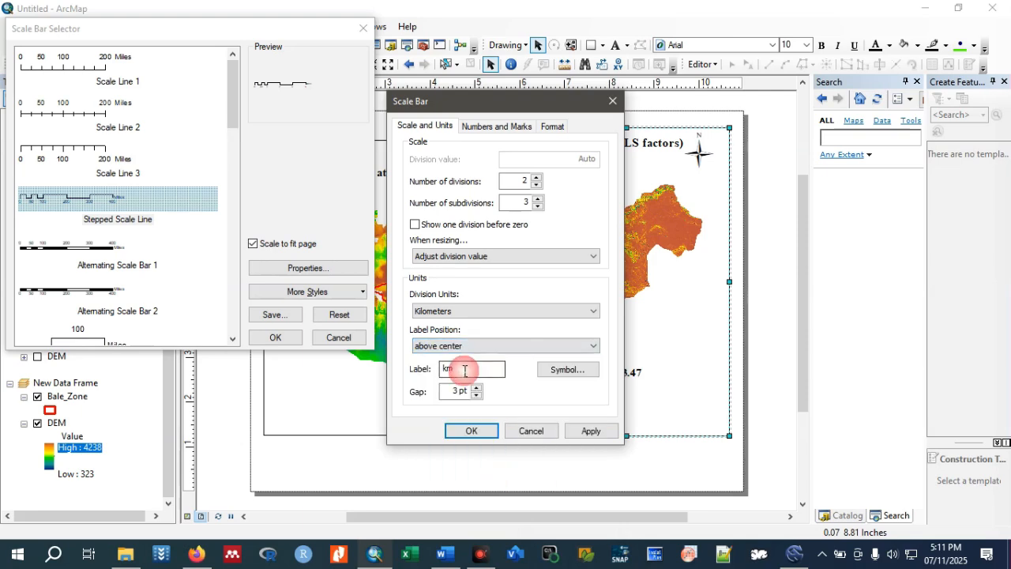
Format the scale bar's unit label as bold 20-point Times New Roman.
click(562, 369)
click(691, 278)
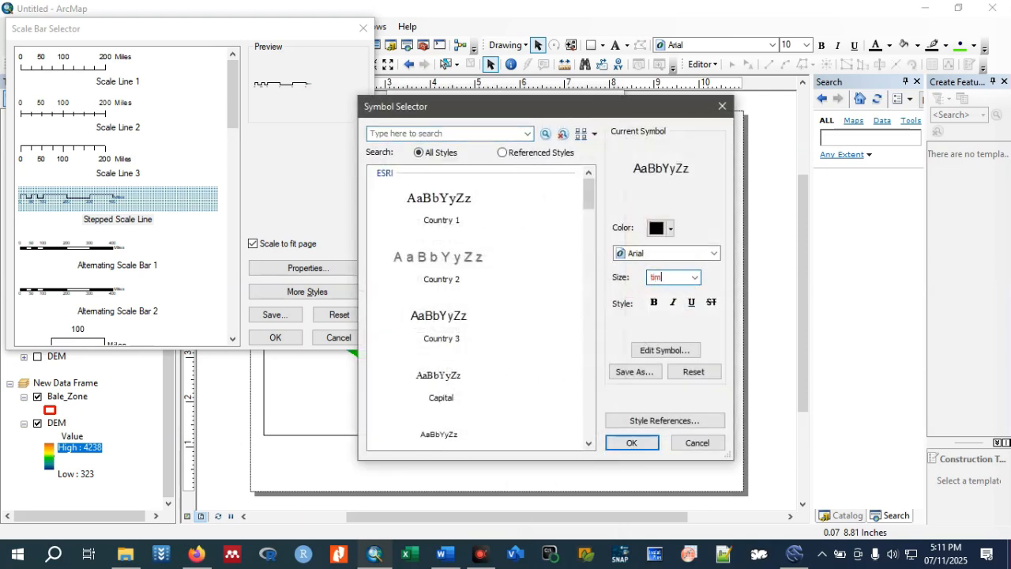
click(694, 280)
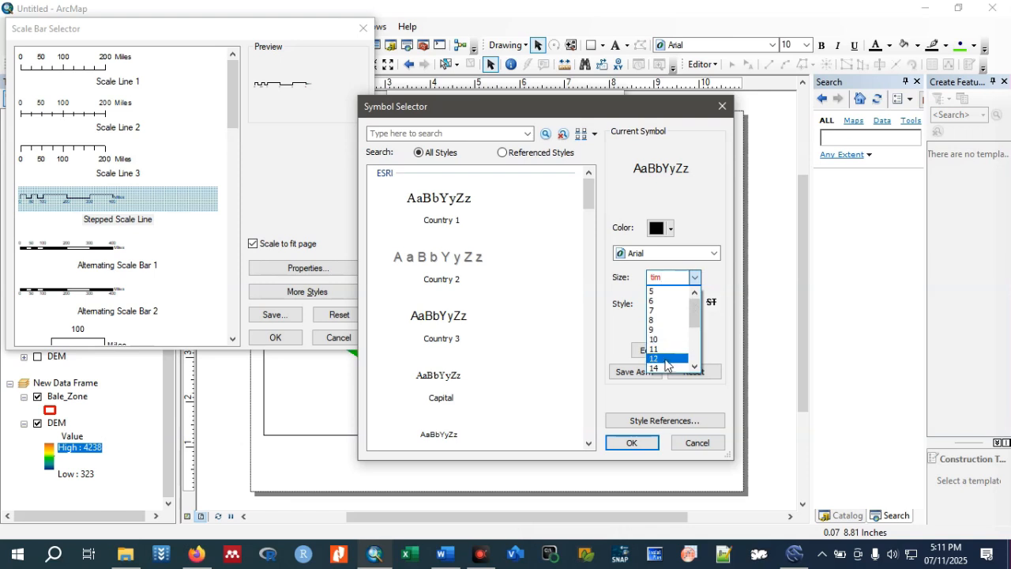
scroll(662, 351, down, 1)
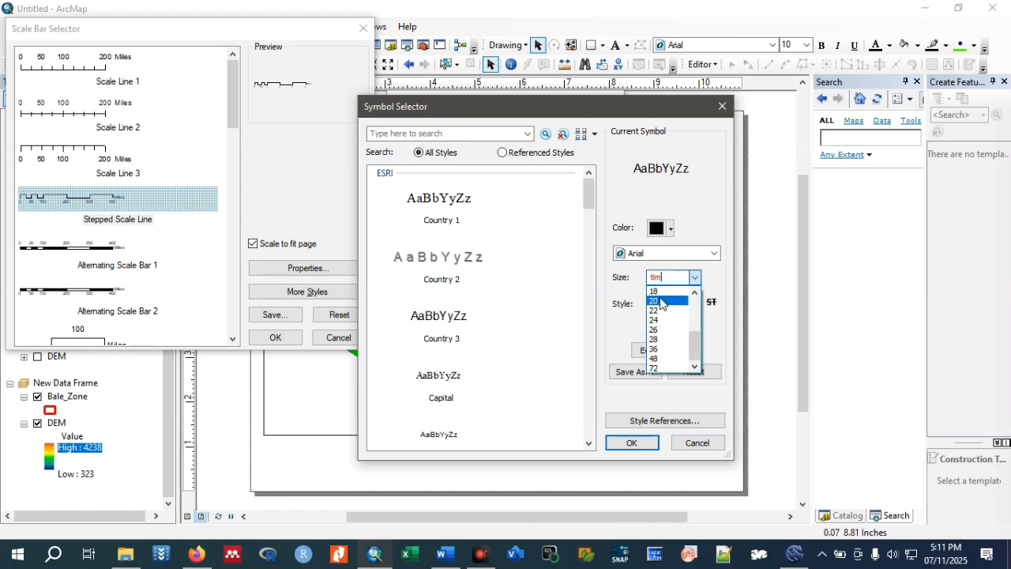
click(661, 301)
click(654, 305)
click(714, 254)
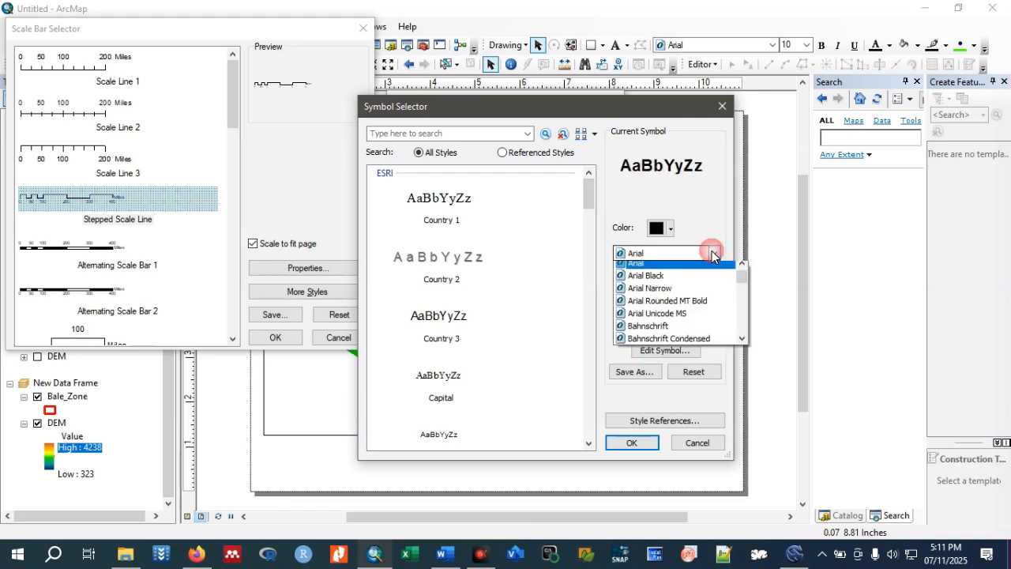
text(tim)
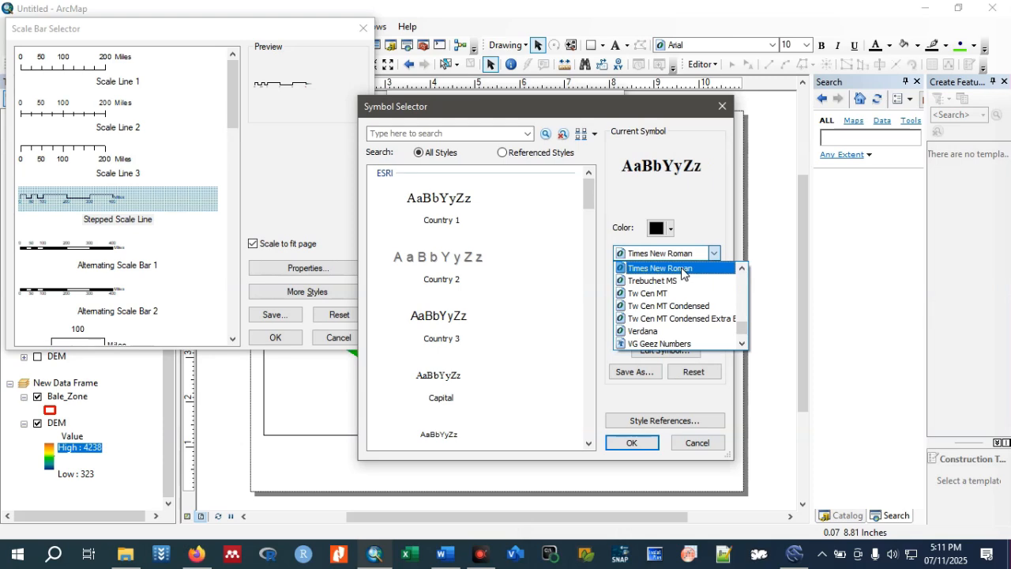
click(682, 268)
click(635, 444)
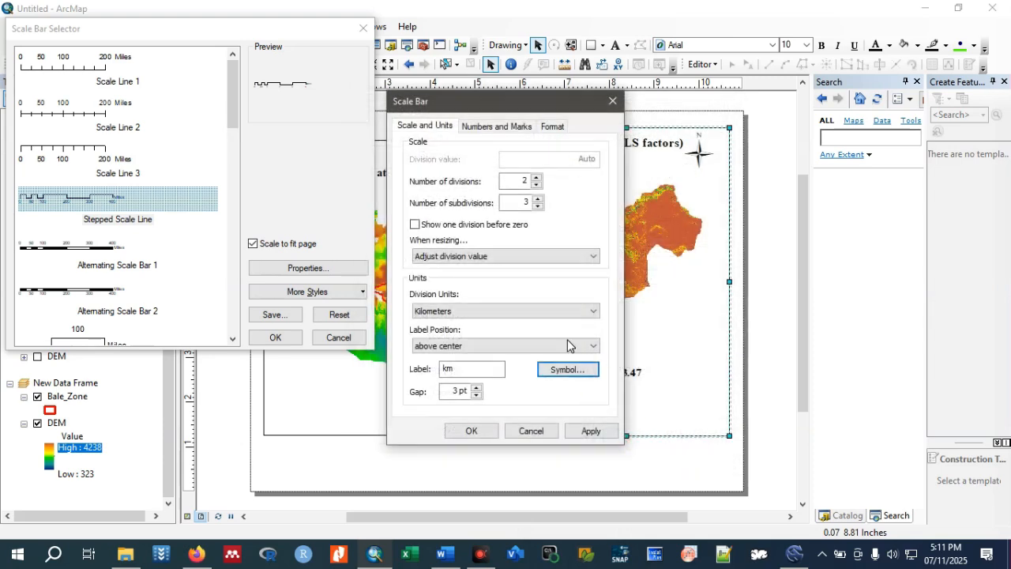
Format the scale bar's numbers as bold 18-point Times New Roman.
click(469, 128)
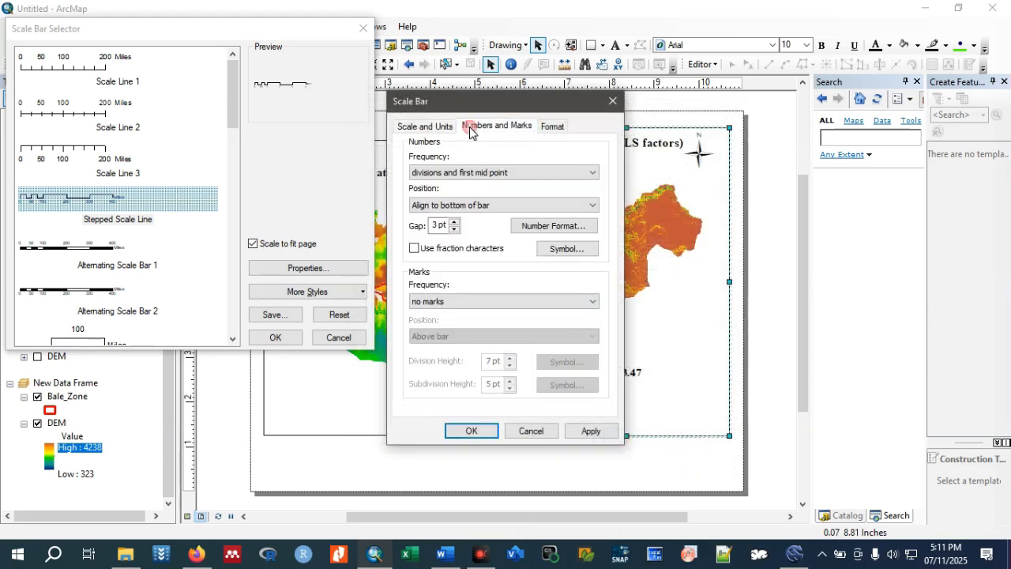
click(571, 250)
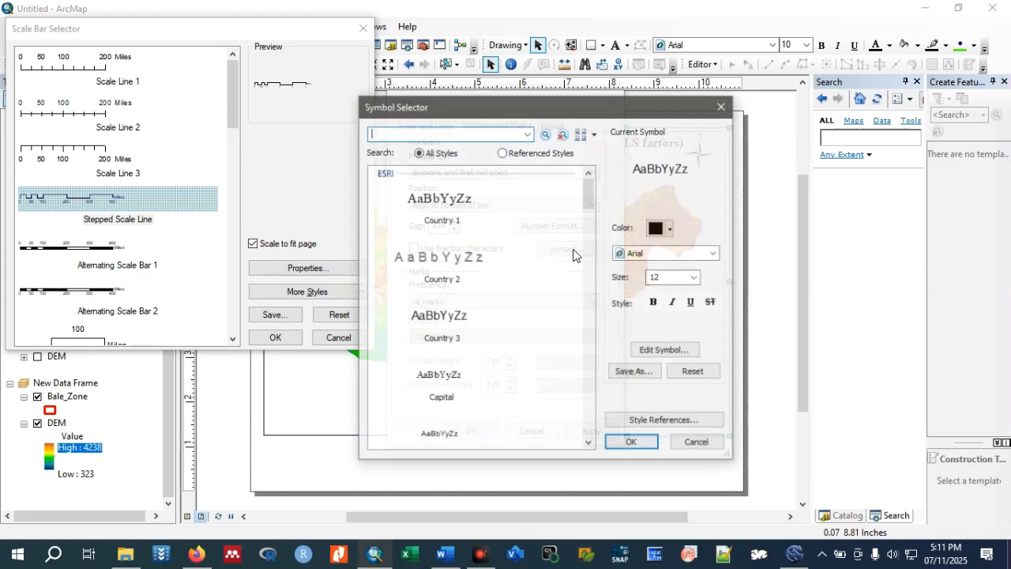
click(714, 252)
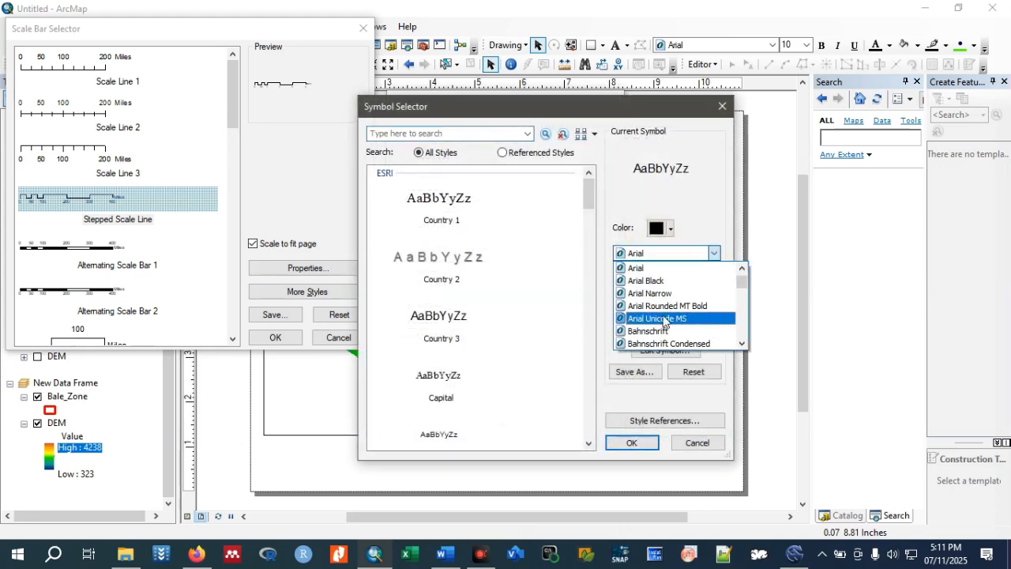
text(tim)
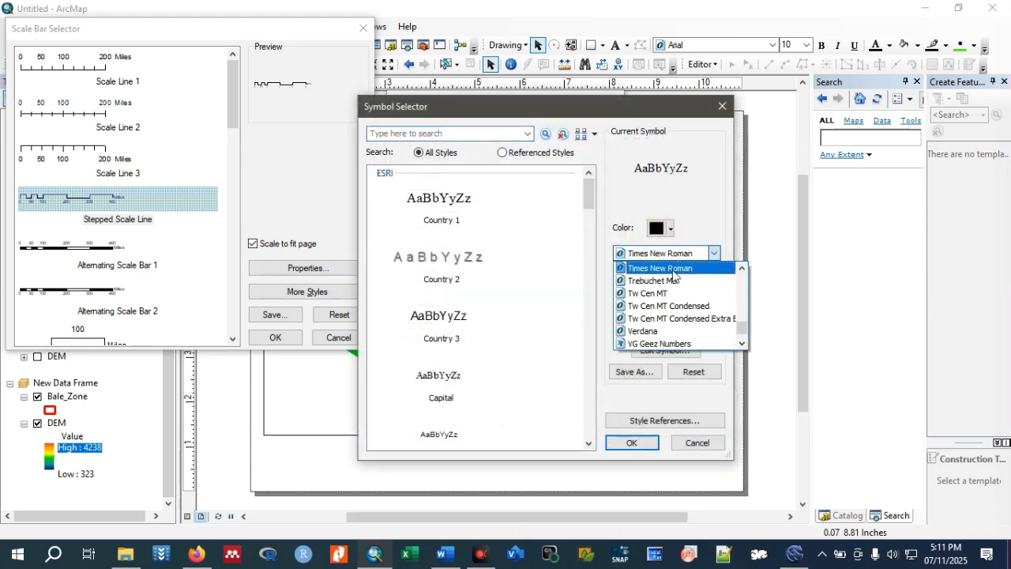
click(673, 268)
click(695, 278)
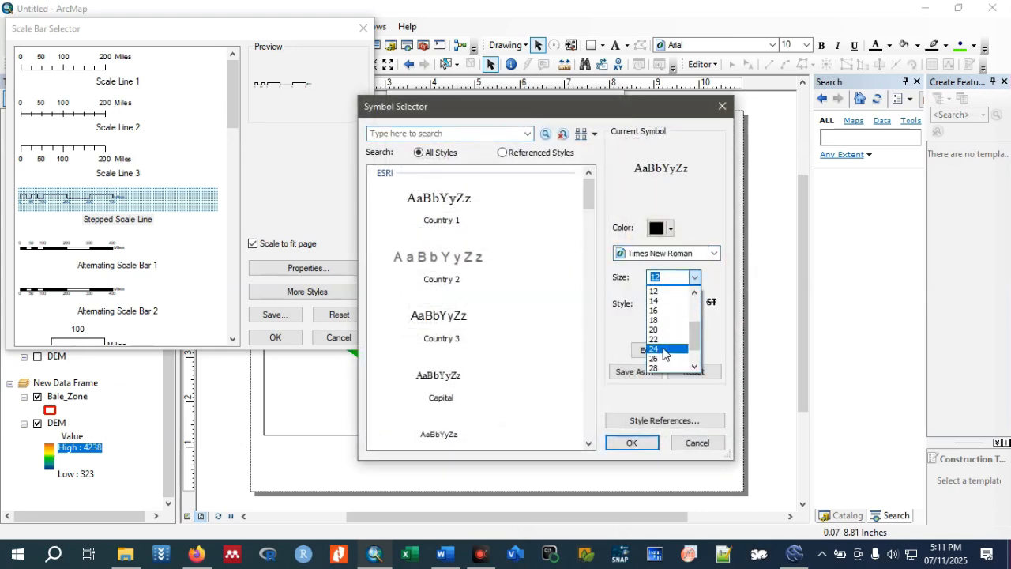
click(655, 320)
click(656, 303)
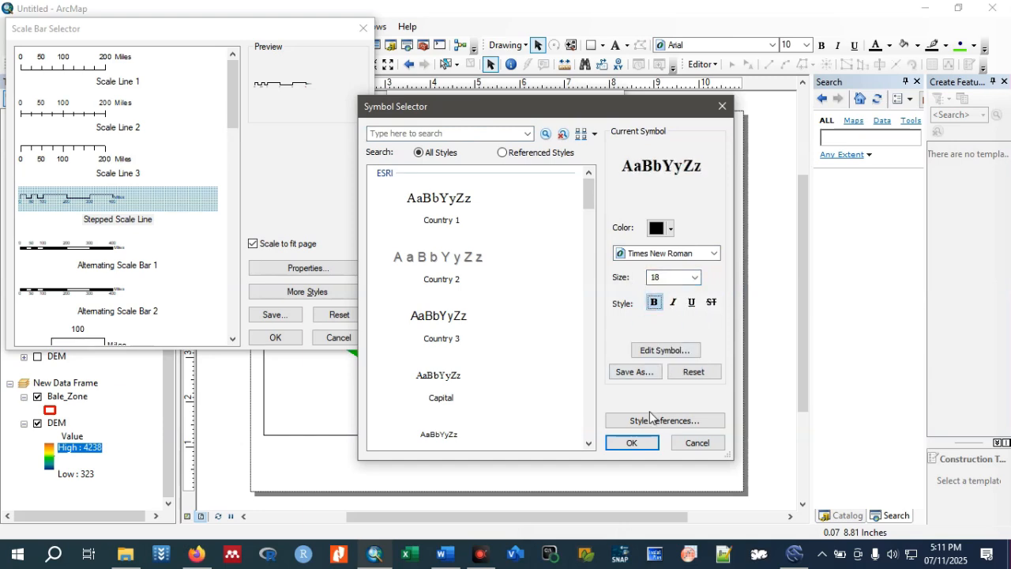
click(639, 443)
Insert the configured scale bar and place it below the legend in the LS-Factor map's frame.
click(469, 430)
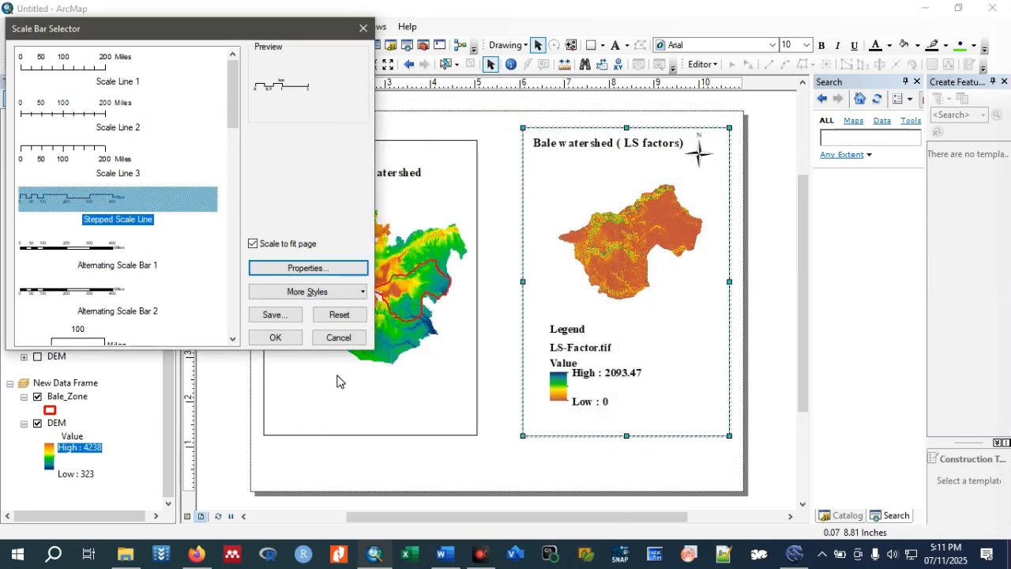
click(275, 337)
drag(553, 305, 656, 421)
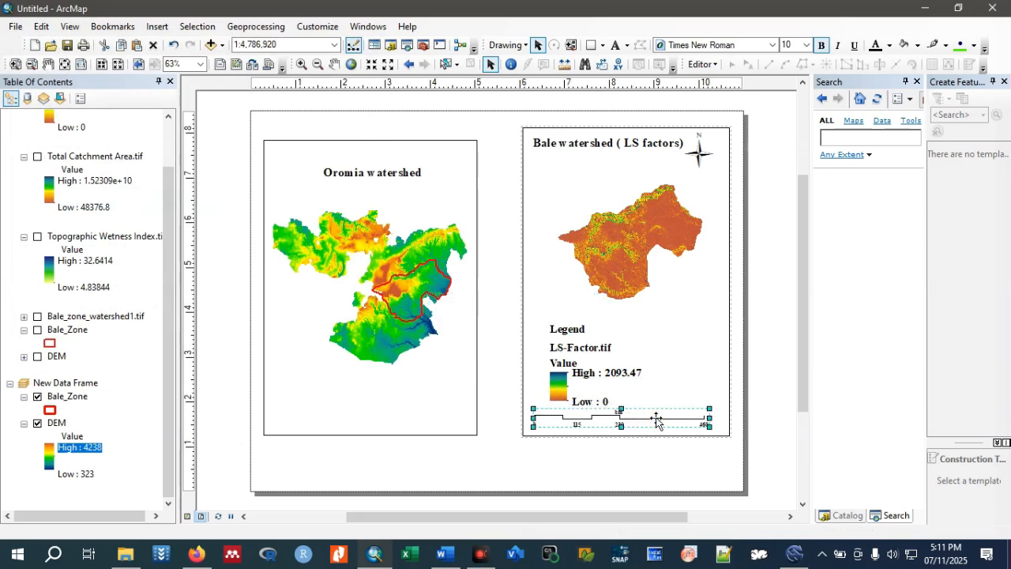
Set the inserted scale bar's number font size to 18 and the gap of its numbers to 3 pt.
double_click(655, 418)
click(529, 263)
click(695, 279)
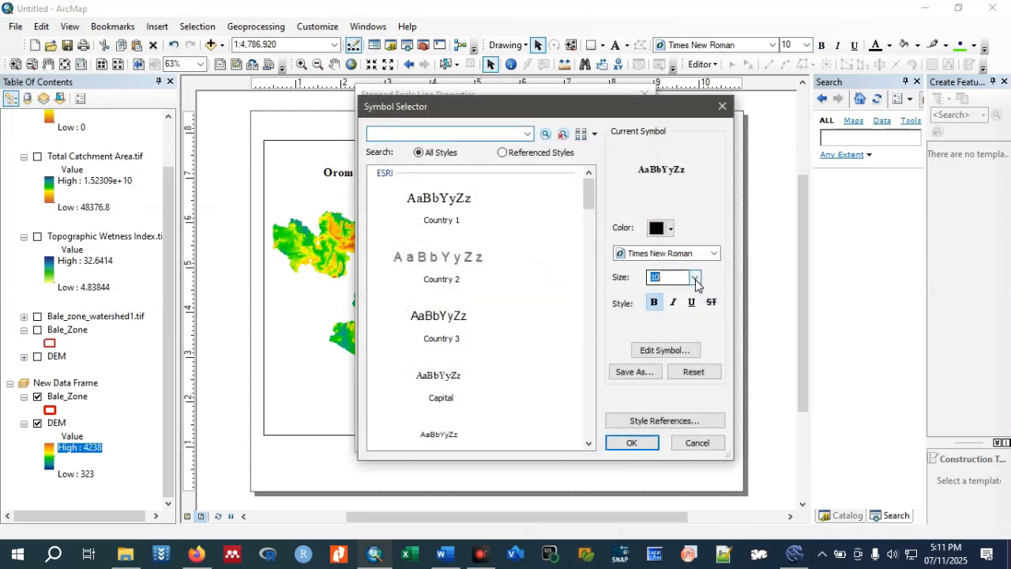
click(695, 279)
click(659, 341)
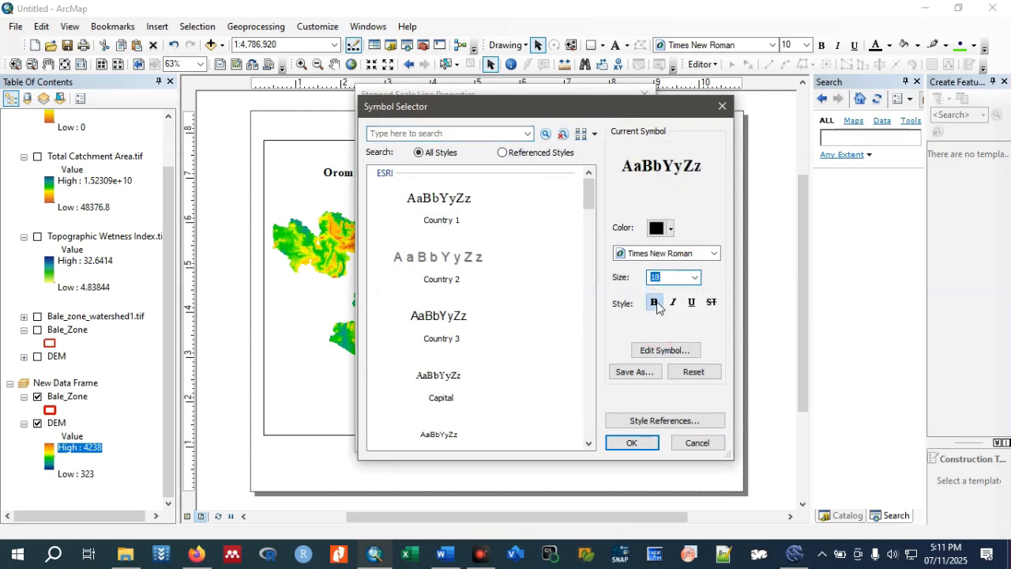
click(632, 442)
click(423, 228)
click(422, 228)
text(3pt)
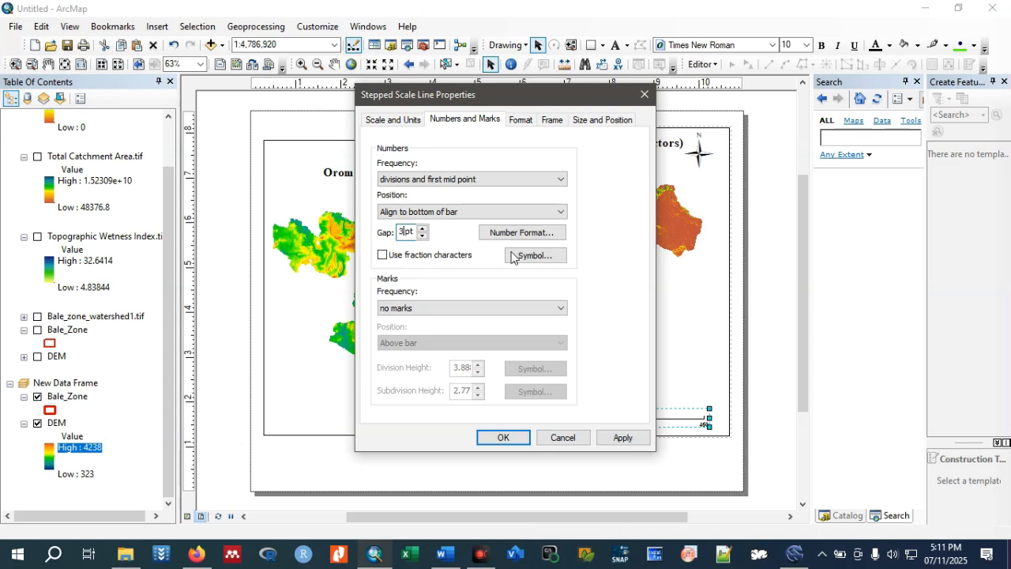
Set the font size of the scale bar's "km" unit label to 18 and apply the scale bar changes.
click(398, 120)
double_click(427, 385)
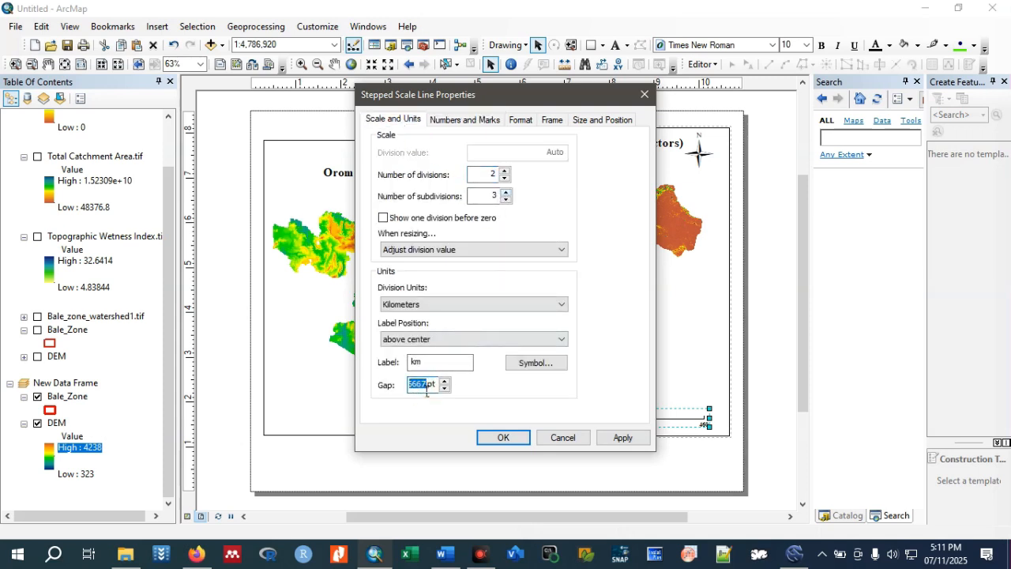
click(534, 362)
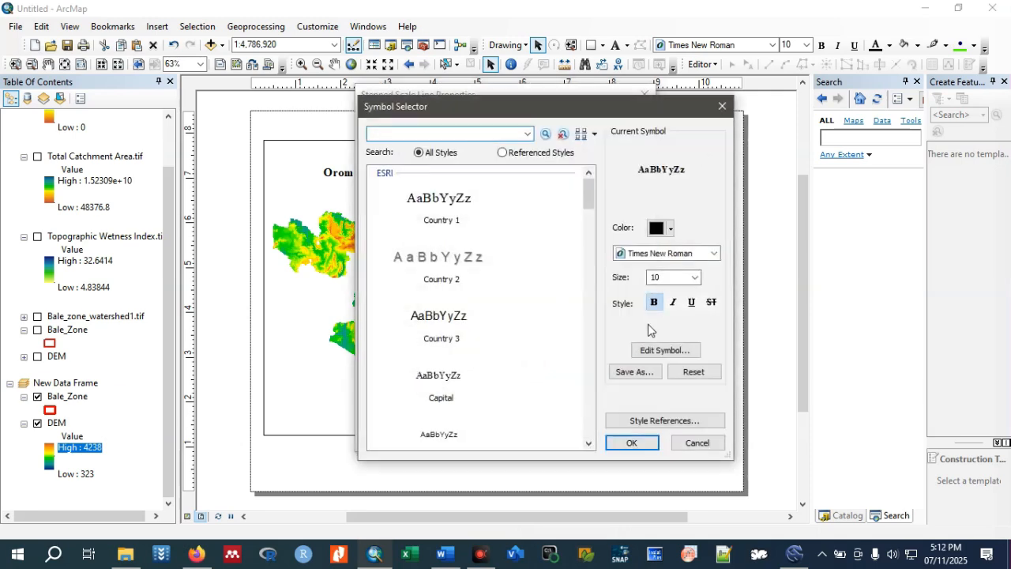
click(694, 277)
click(649, 372)
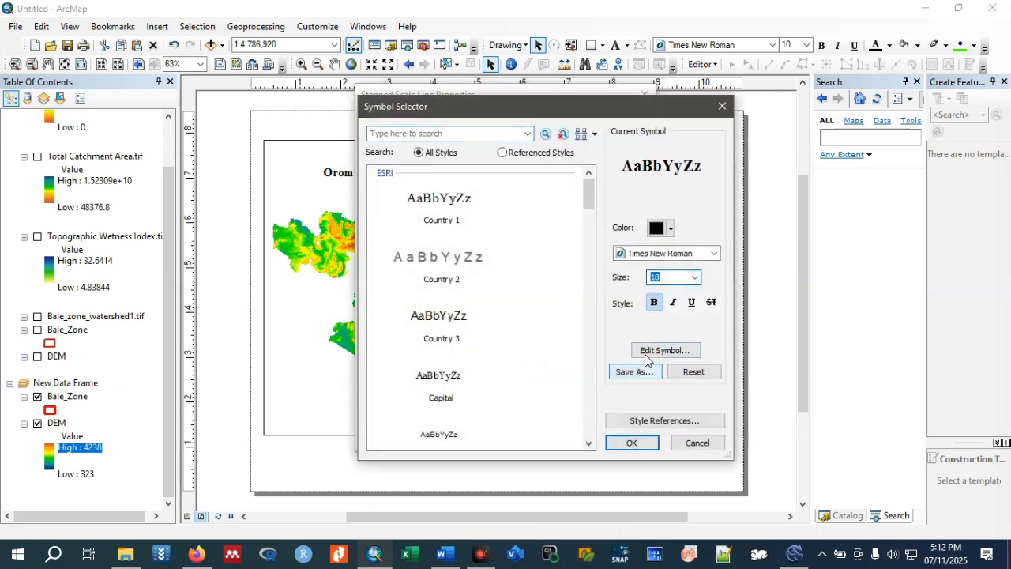
click(632, 442)
click(503, 439)
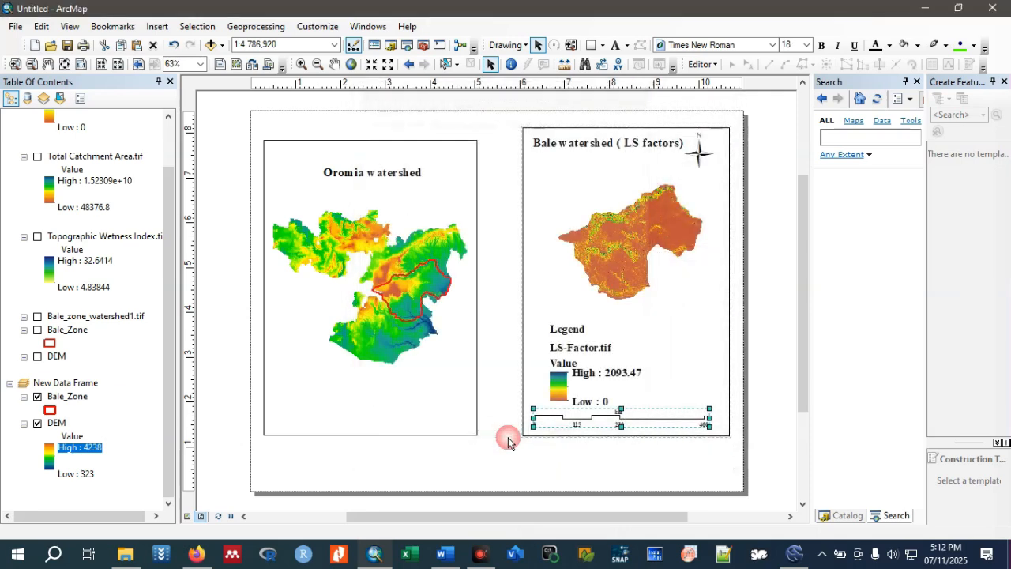
Extend the LS-Factor map's frame downward, narrow it slightly from its right edge, and place the scale bar near the frame's bottom.
drag(671, 416, 628, 466)
click(684, 371)
click(630, 425)
drag(629, 425, 635, 438)
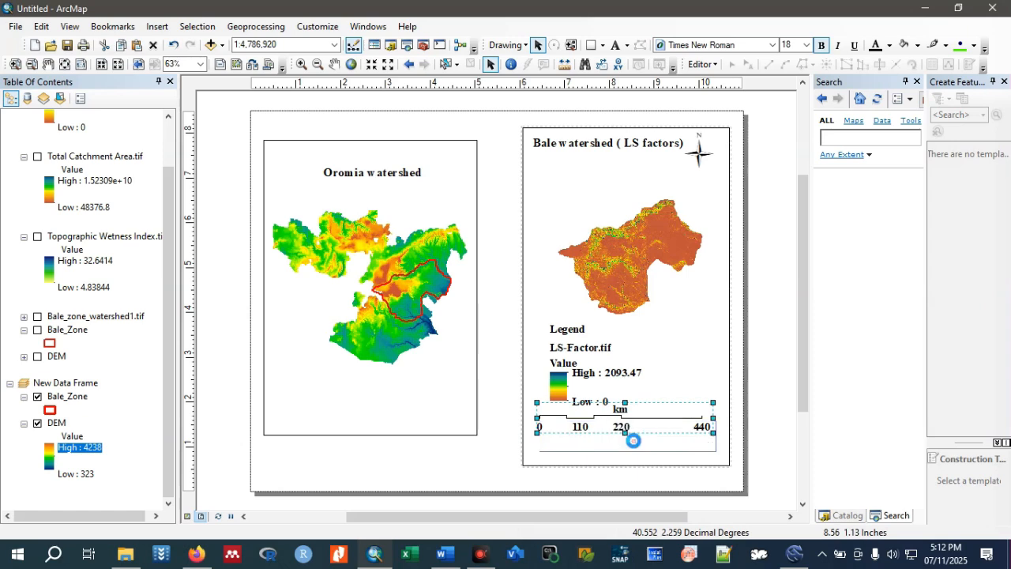
click(764, 393)
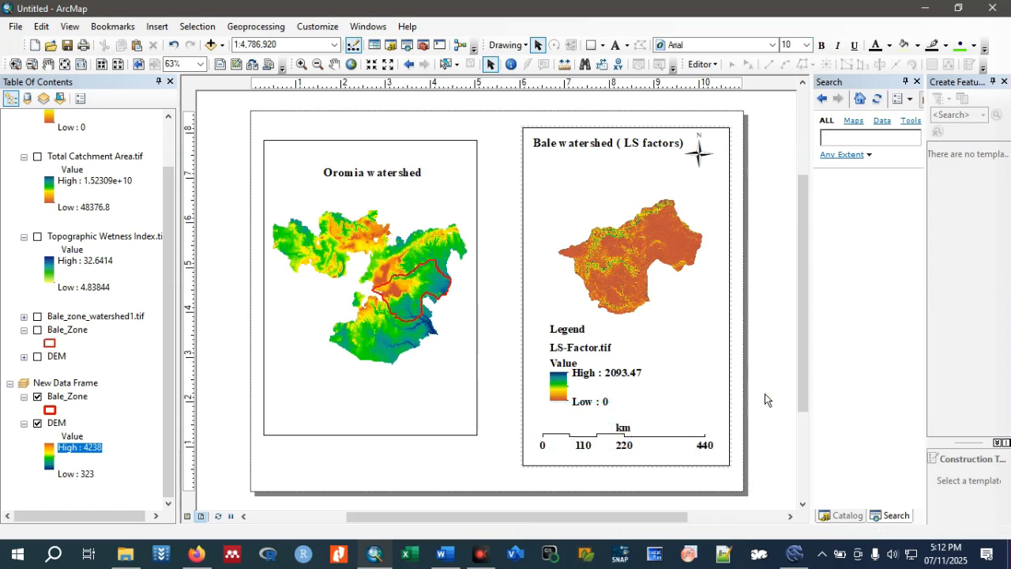
click(731, 328)
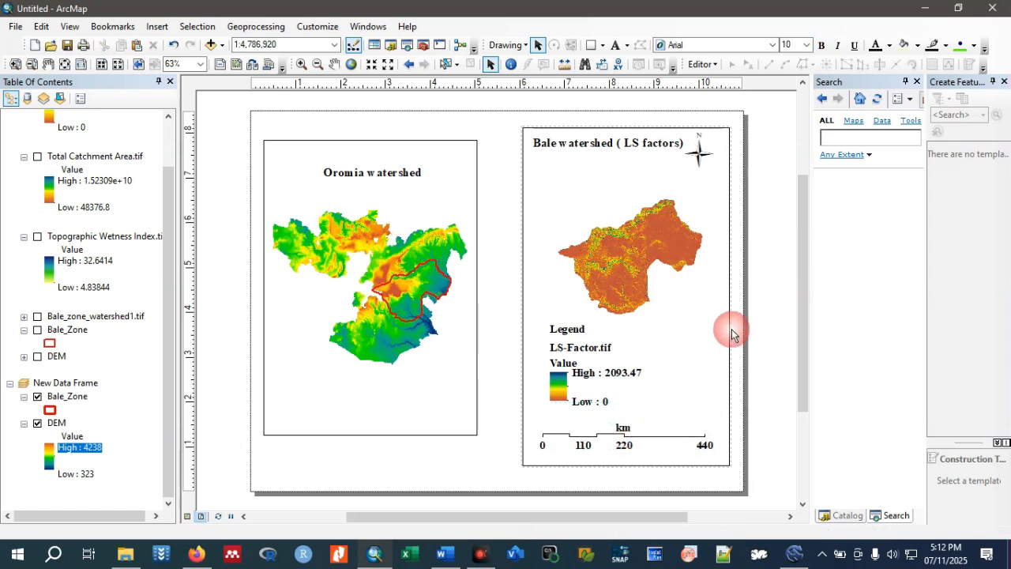
drag(728, 300, 714, 299)
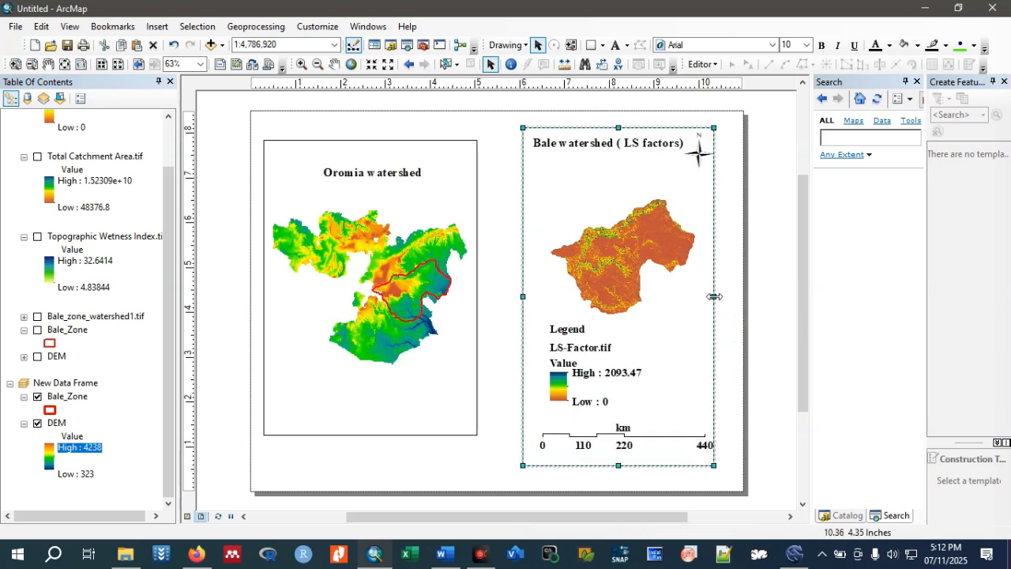
Add a graticule reference grid to the LS-Factor data frame, accepting the wizard's default settings.
right_click(714, 296)
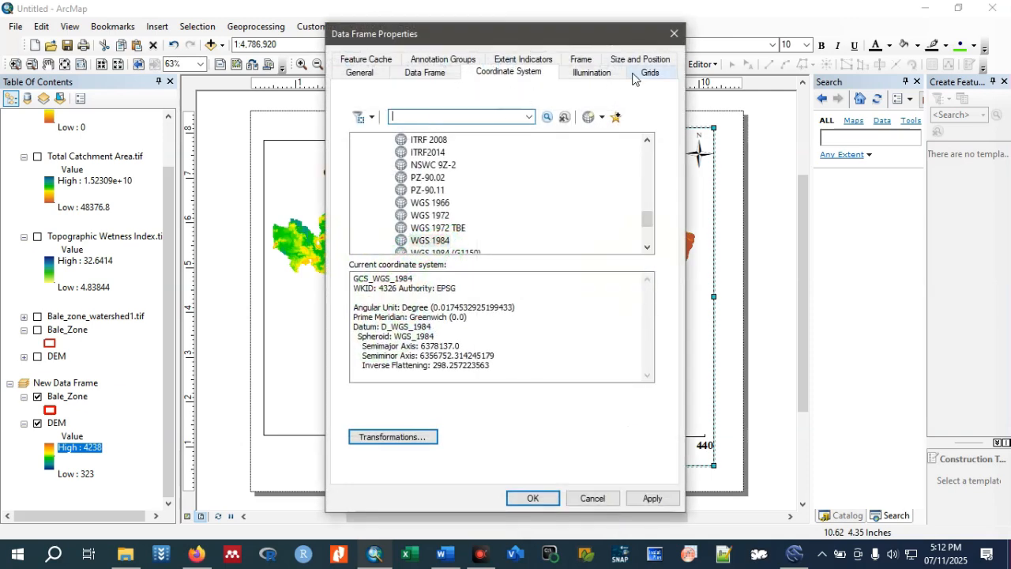
click(648, 73)
click(617, 120)
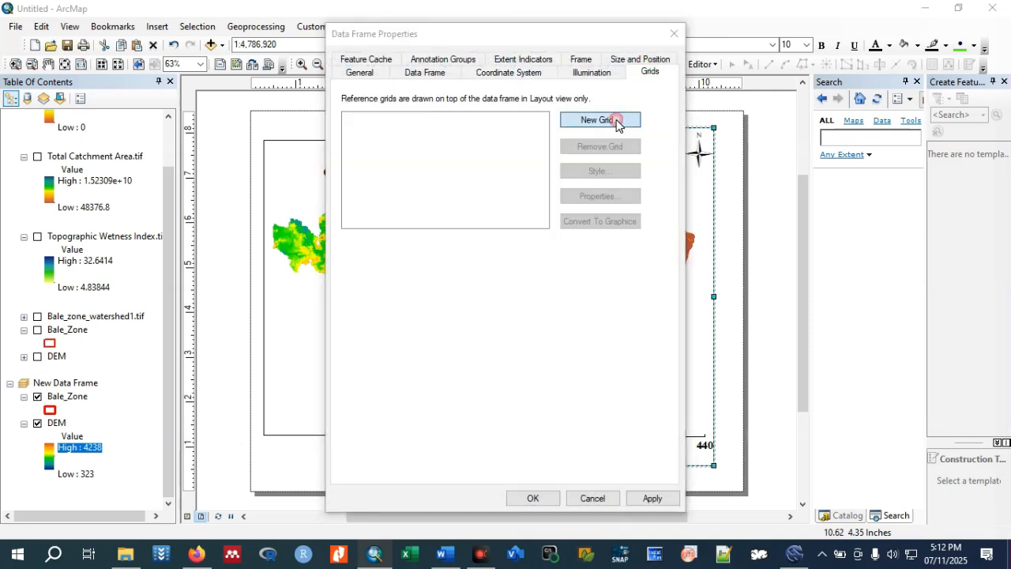
click(616, 403)
click(616, 403)
click(616, 403)
click(616, 403)
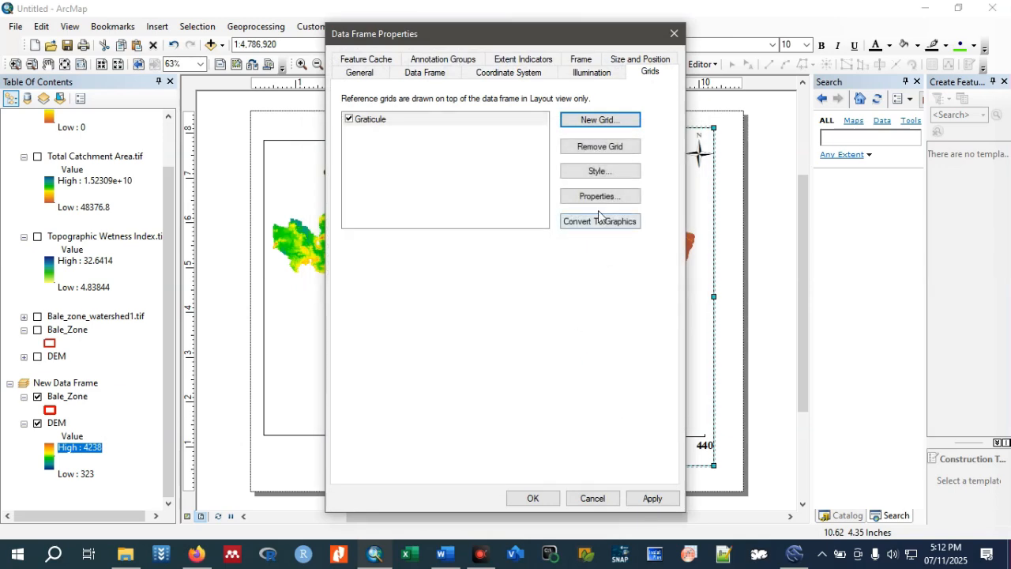
Set the graticule's major and subdivision ticks to display inside the data frame, with a black subdivision tick symbol of width 1.5.
click(598, 195)
click(364, 107)
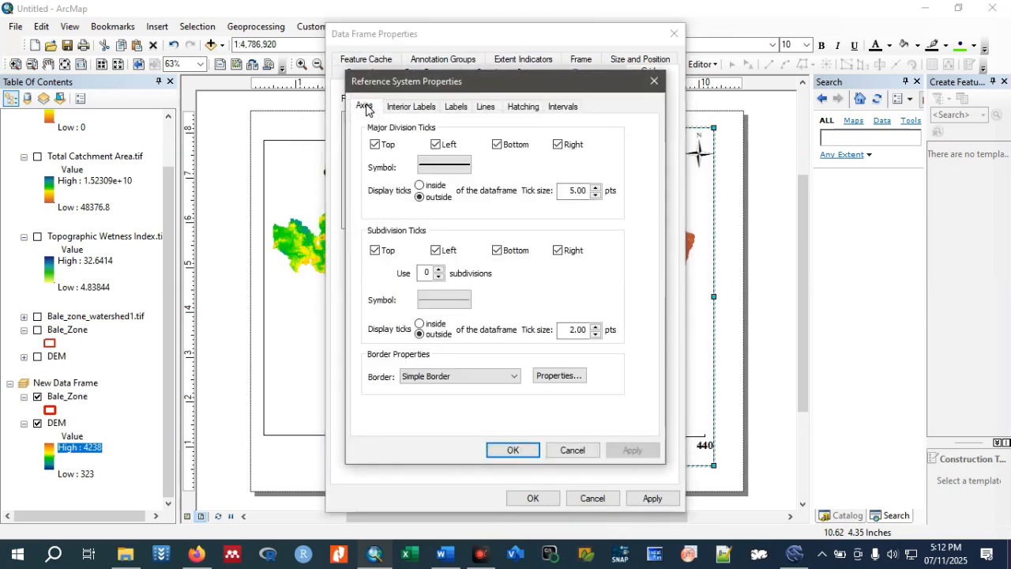
click(419, 185)
click(444, 300)
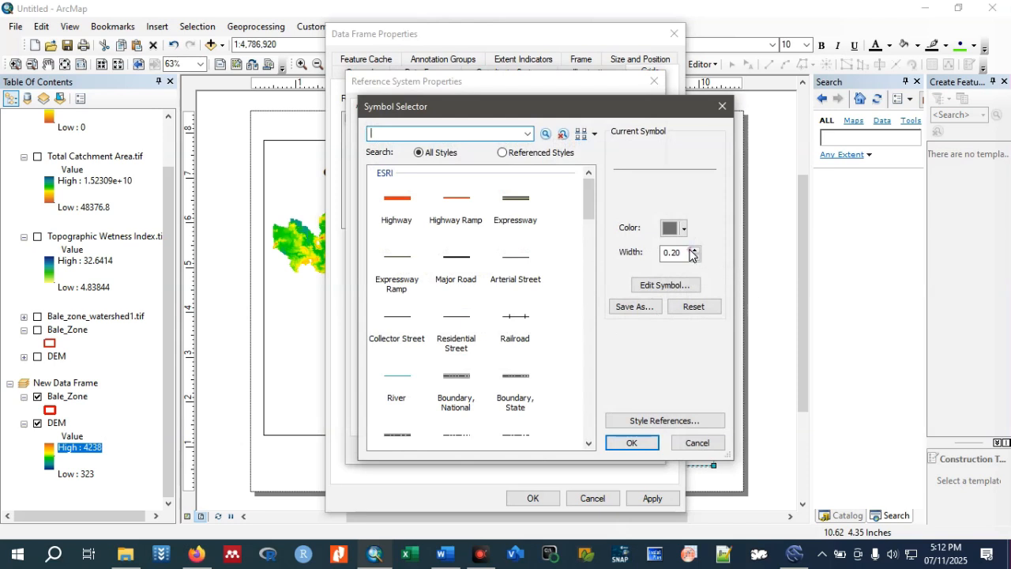
drag(681, 253, 644, 261)
text(1.5)
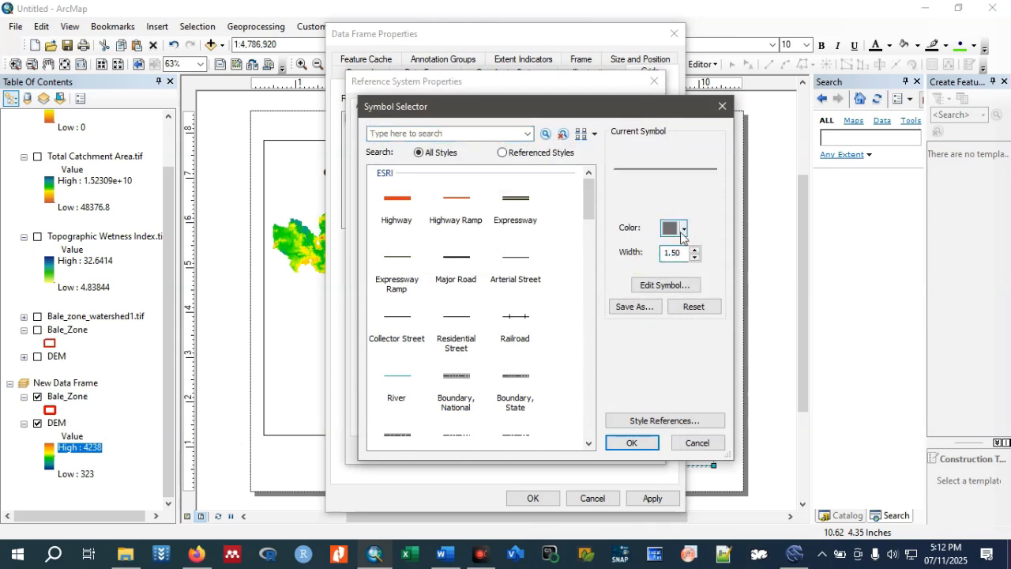
click(684, 229)
click(668, 387)
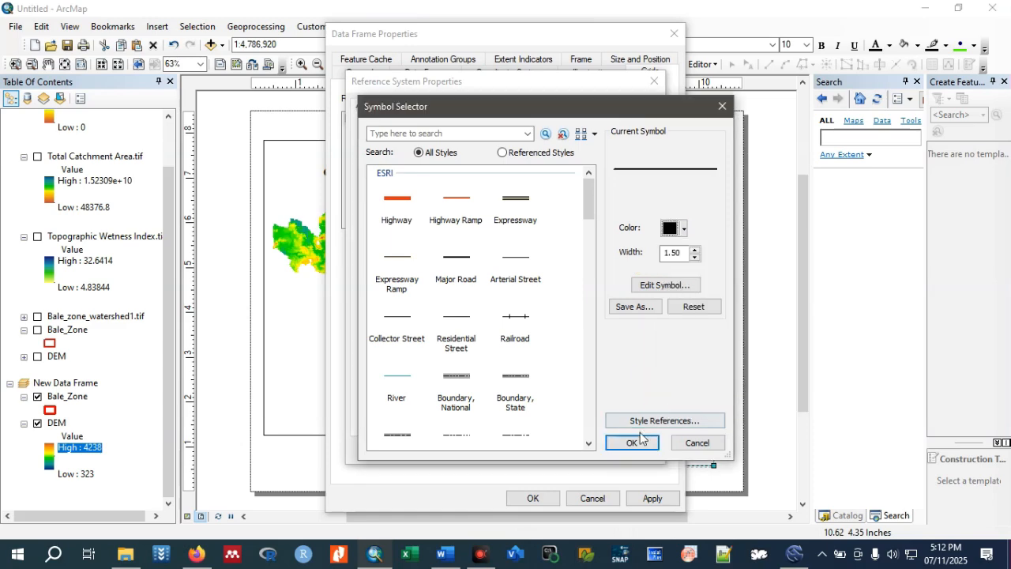
click(636, 442)
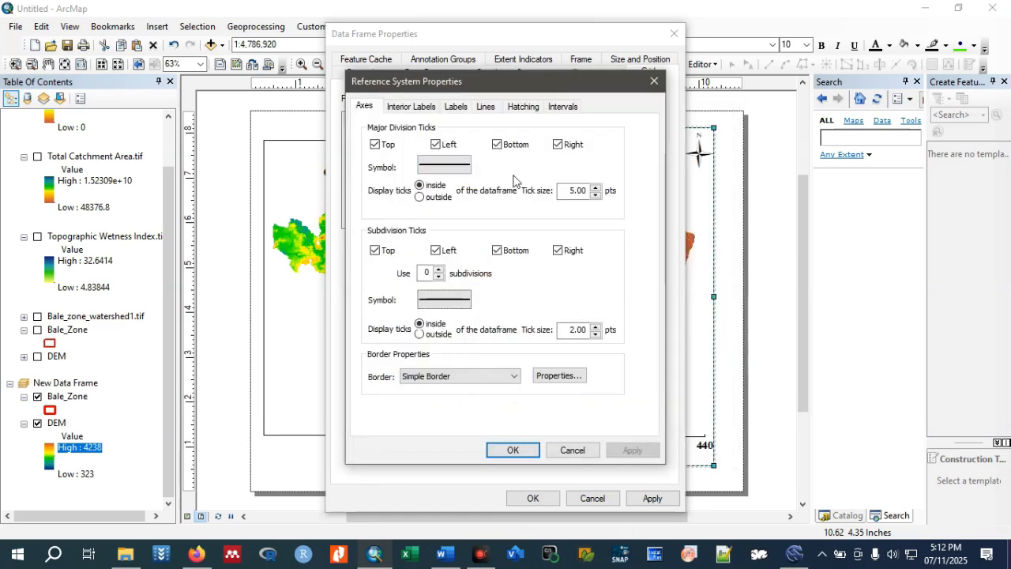
Format the graticule's labels as bold 18-point Times New Roman.
click(467, 107)
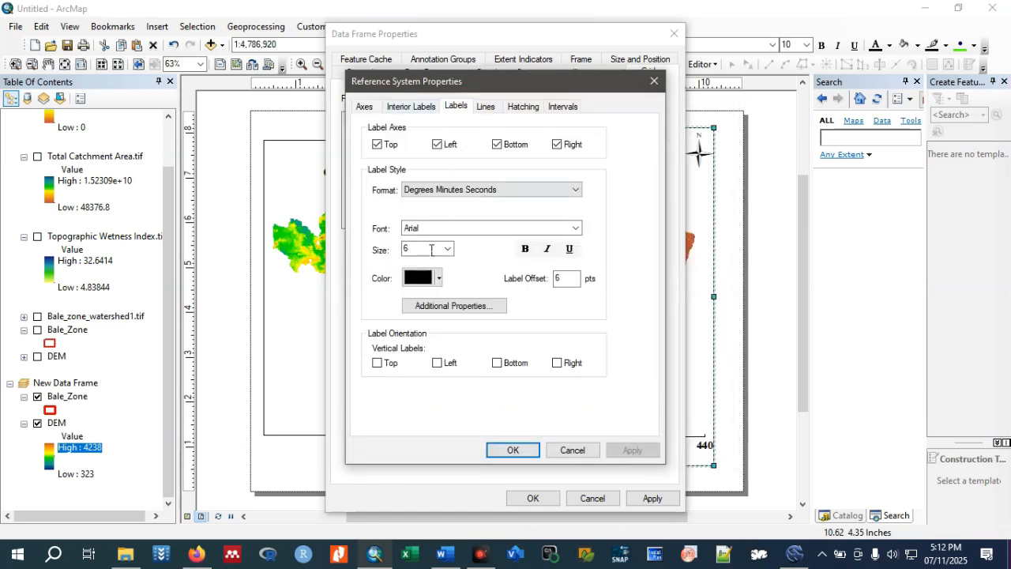
click(447, 249)
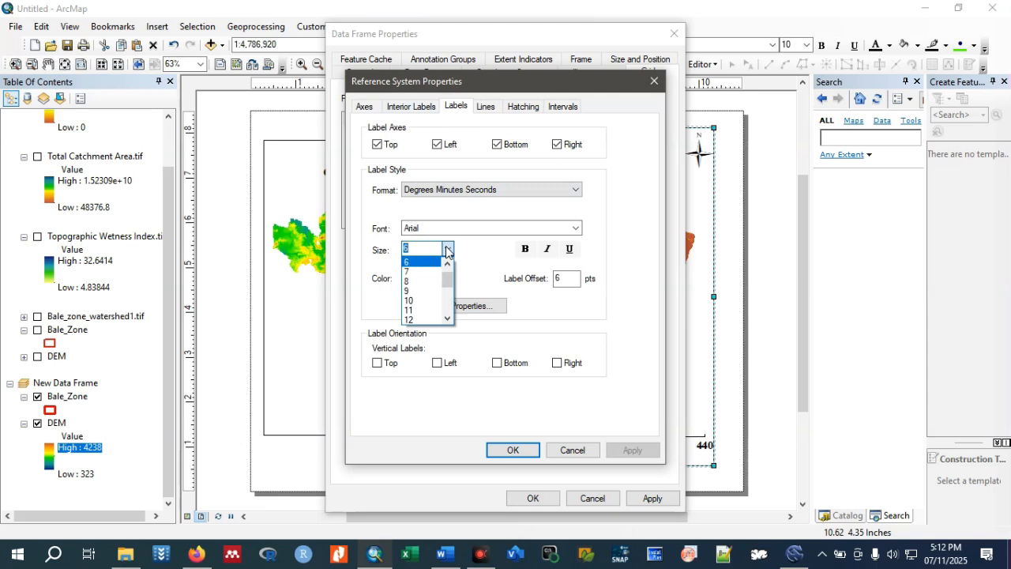
scroll(419, 289, down, 4)
scroll(417, 274, up, 2)
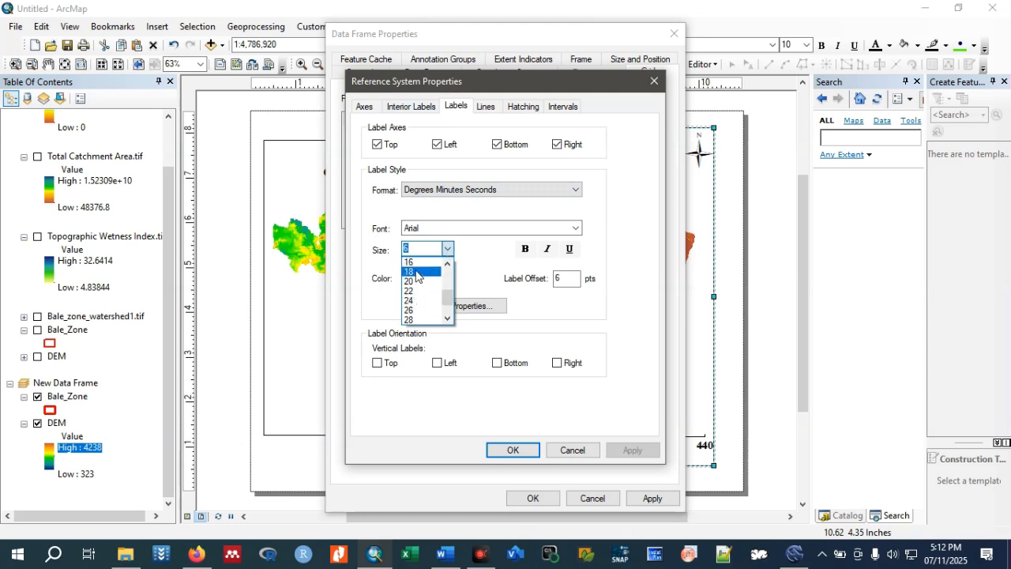
click(417, 274)
click(444, 234)
key(t)
key(Down)
key(Down)
key(Down)
key(Down)
click(470, 269)
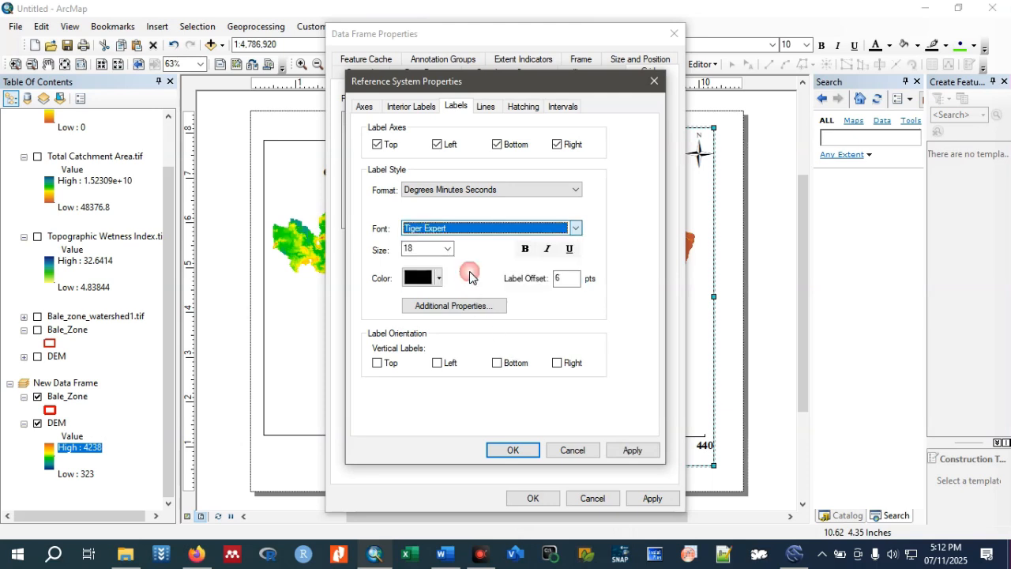
click(498, 229)
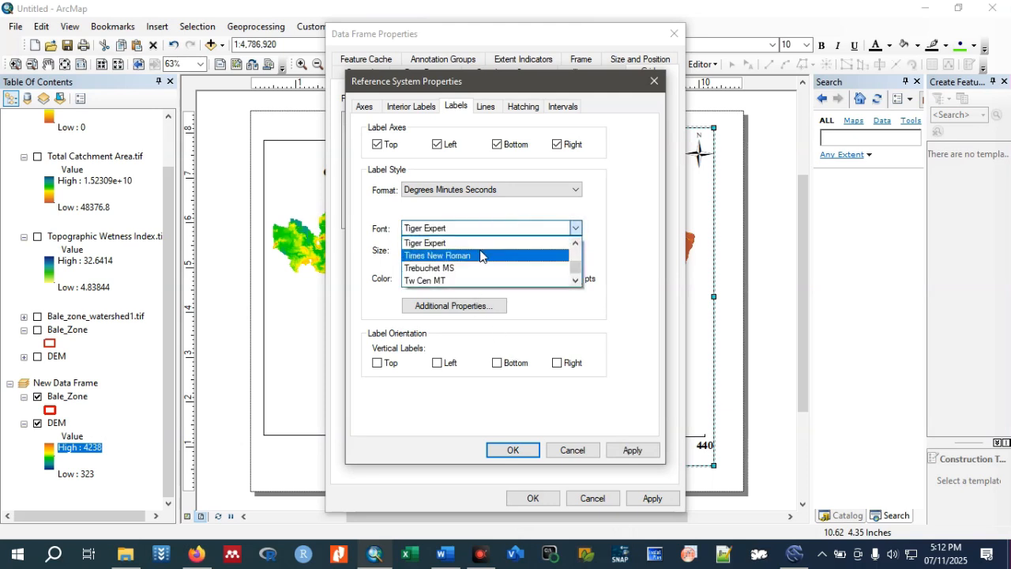
click(482, 255)
click(525, 249)
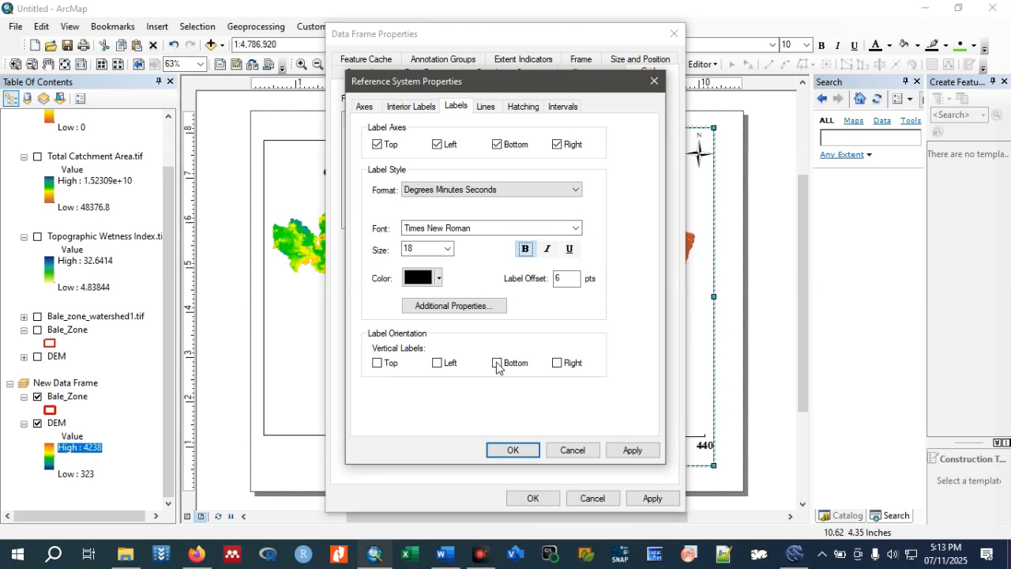
Make the graticule's left and right labels vertical and toggle the label axes on those two sides.
click(438, 363)
click(557, 363)
click(438, 145)
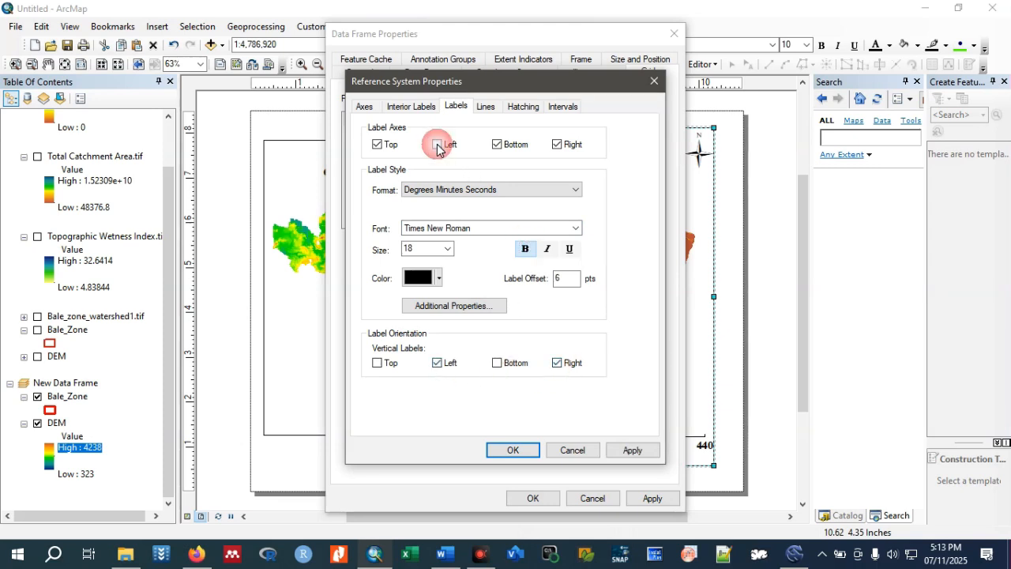
click(557, 144)
Change the graticule's line display option and set both the X and Y axis intervals to 0 degrees 10 minutes.
click(486, 106)
click(383, 181)
click(562, 106)
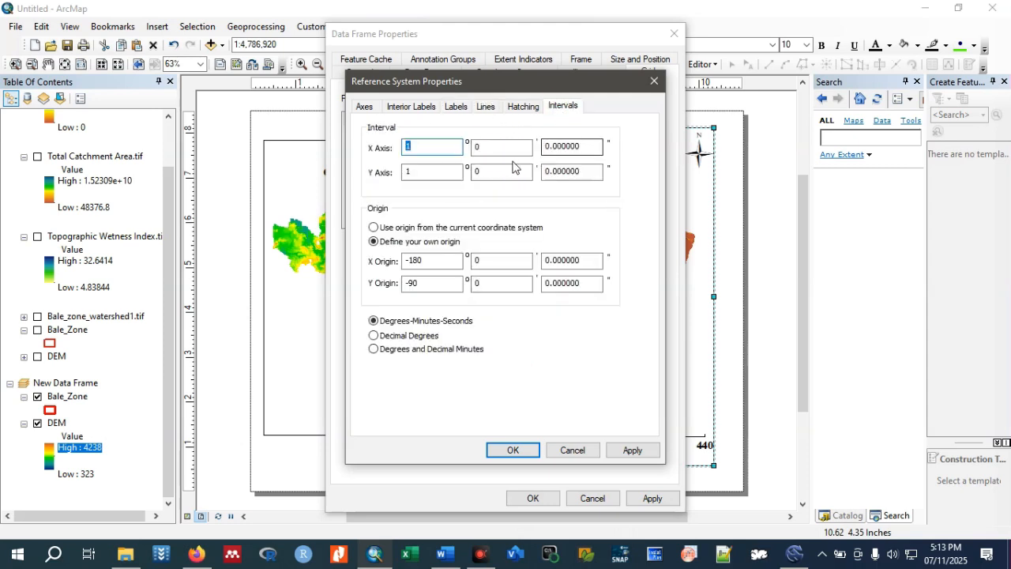
double_click(454, 171)
text(0)
double_click(476, 147)
text(10)
double_click(478, 169)
text(10)
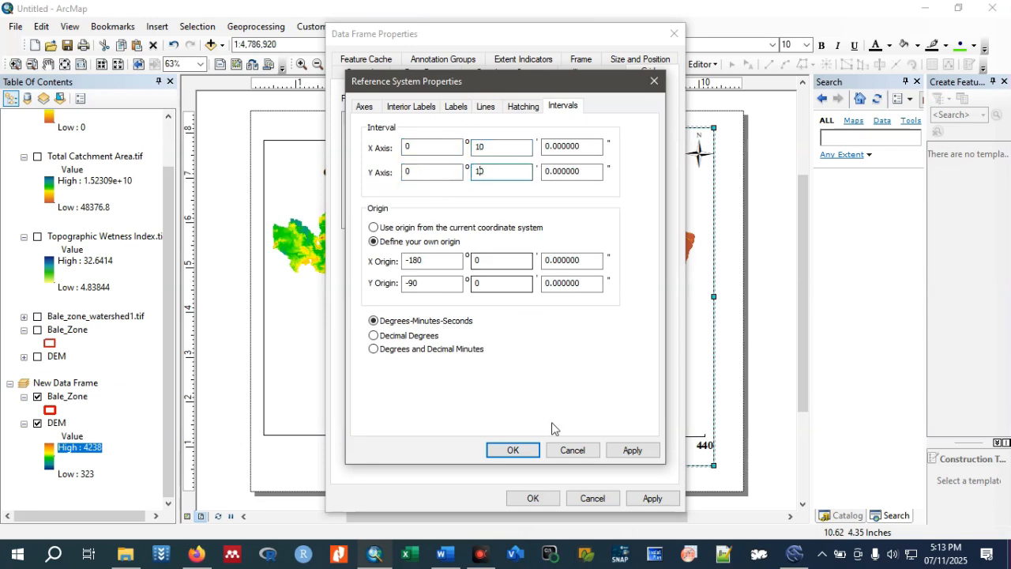
Apply the graticule's interval settings and show its labels only along the top and right sides of the data frame.
click(513, 449)
click(532, 498)
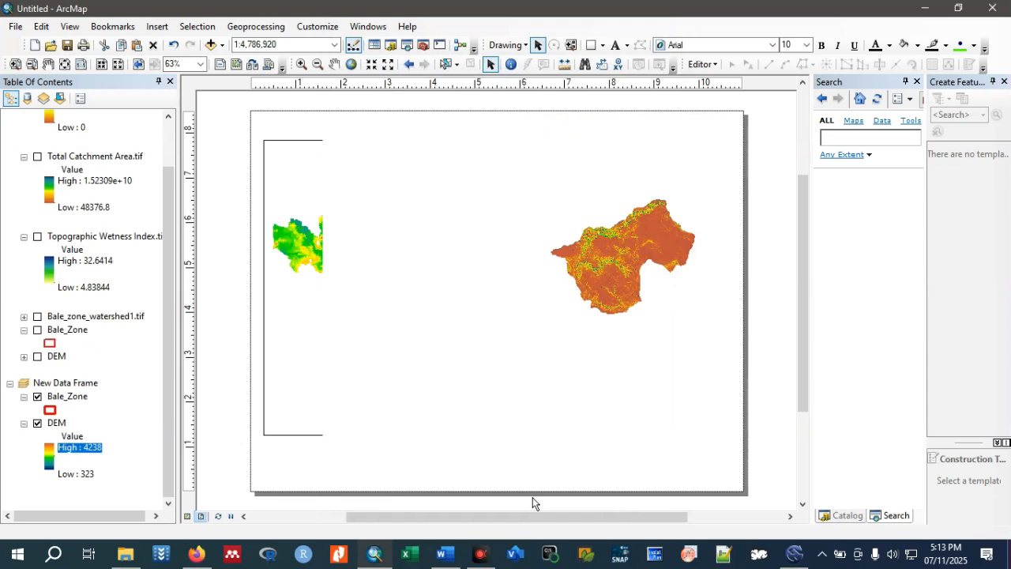
right_click(716, 294)
click(767, 287)
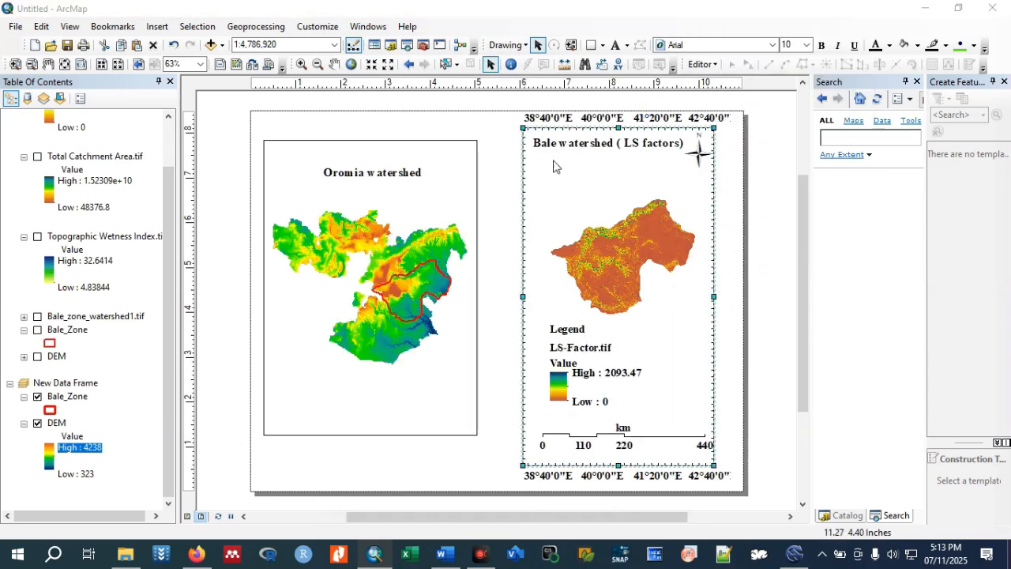
click(597, 210)
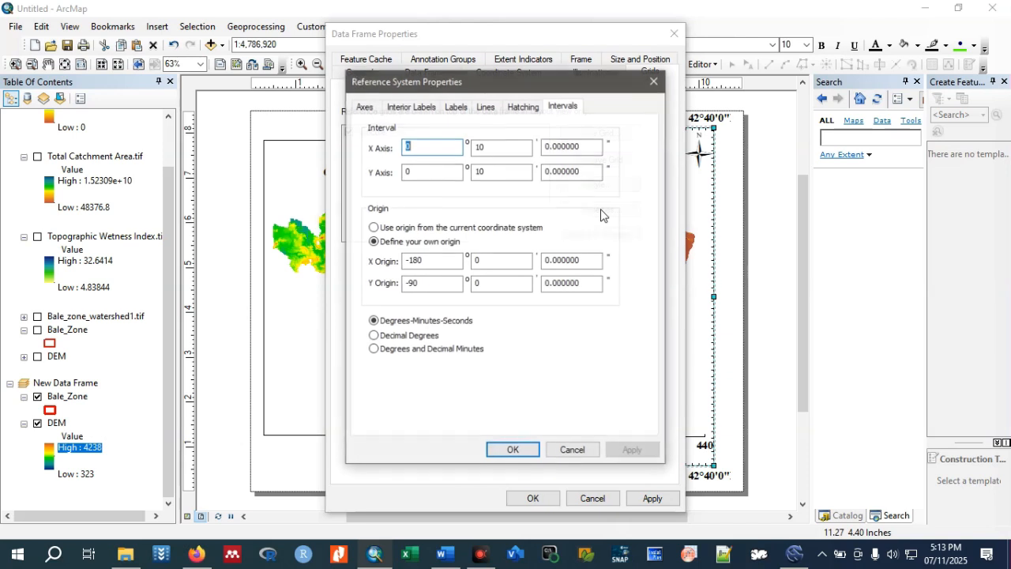
click(458, 107)
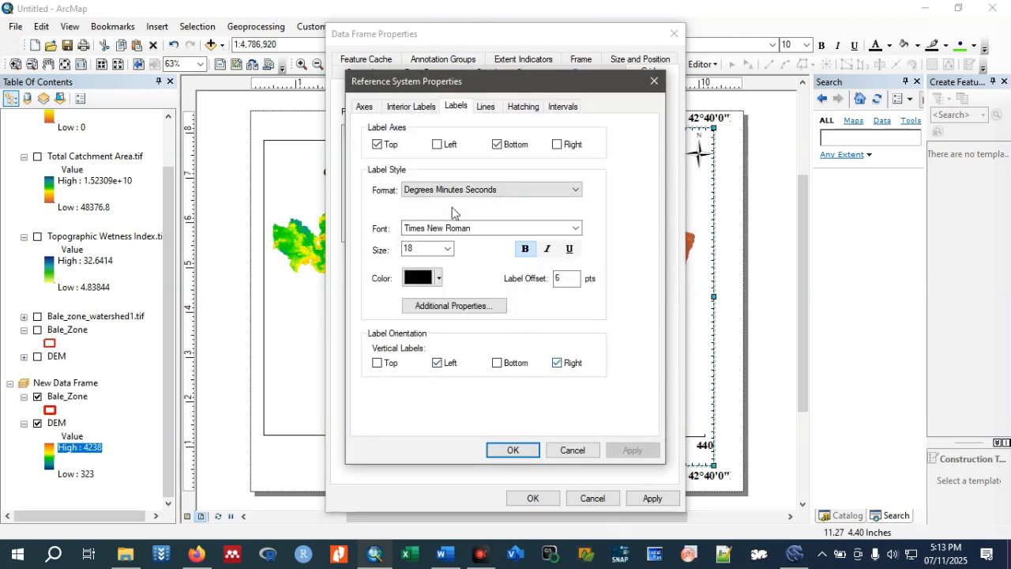
click(495, 145)
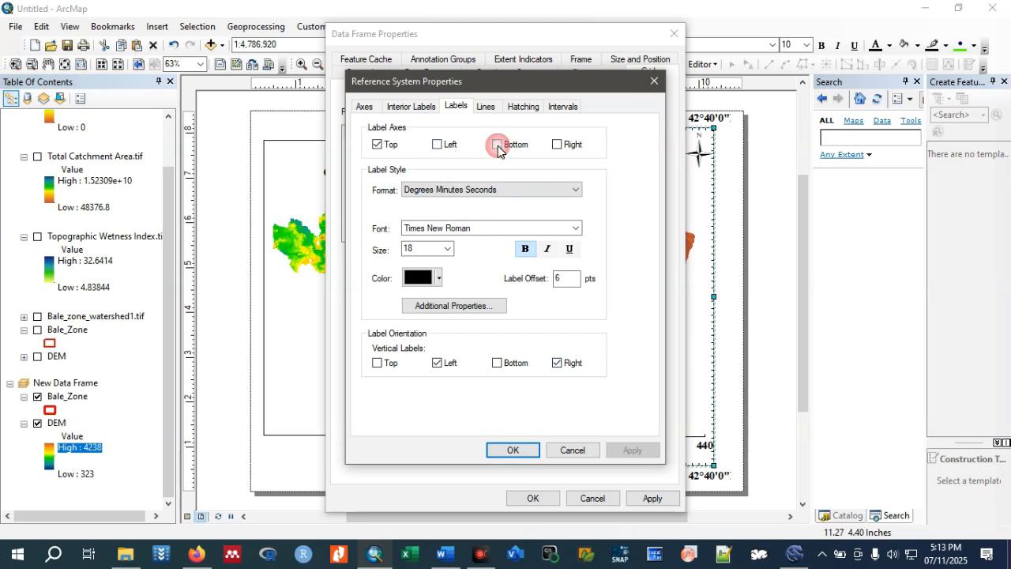
click(558, 145)
click(515, 448)
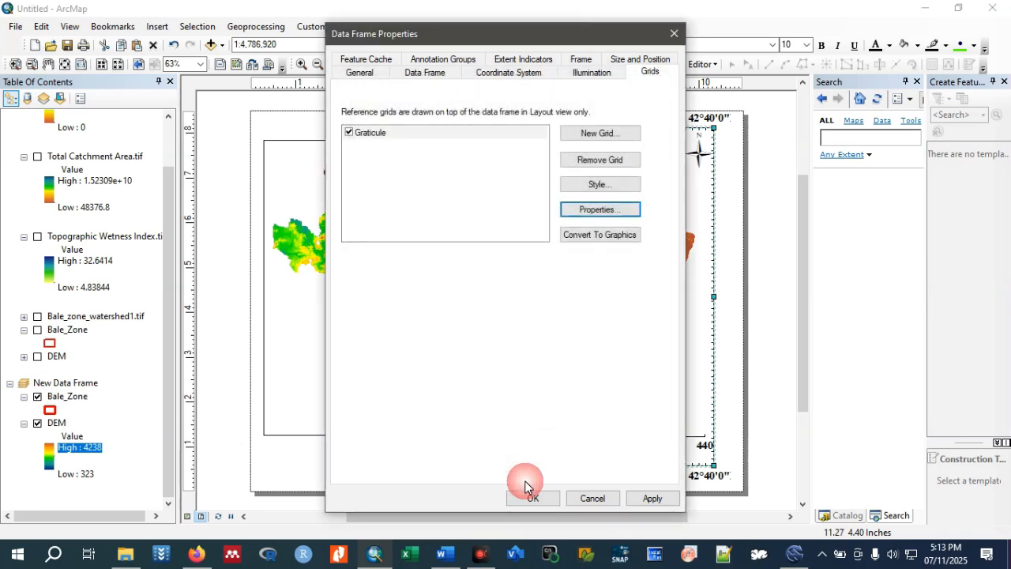
click(532, 498)
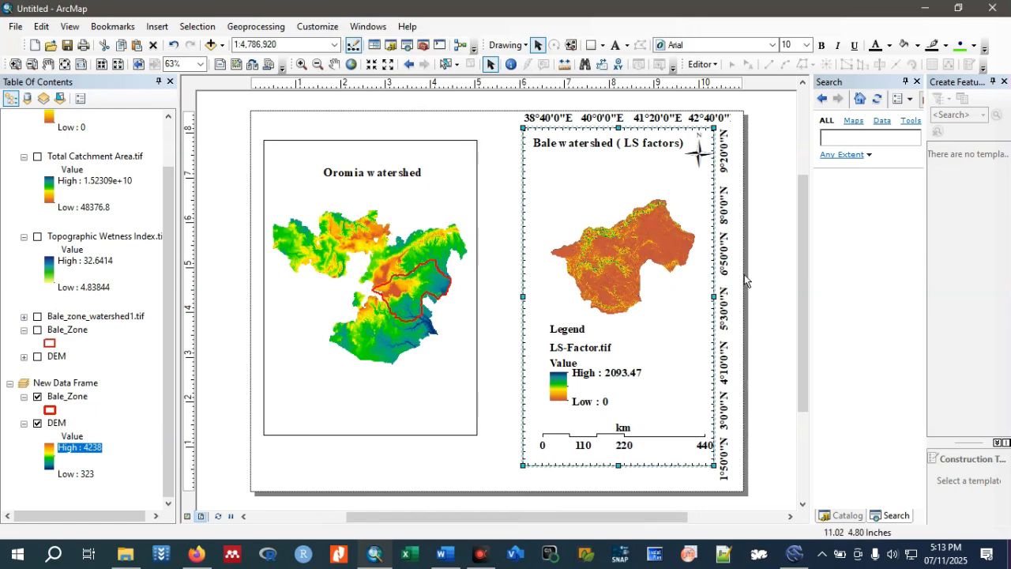
Lower the top edge of the Bale watershed data frame and move its title down inside the frame.
click(763, 254)
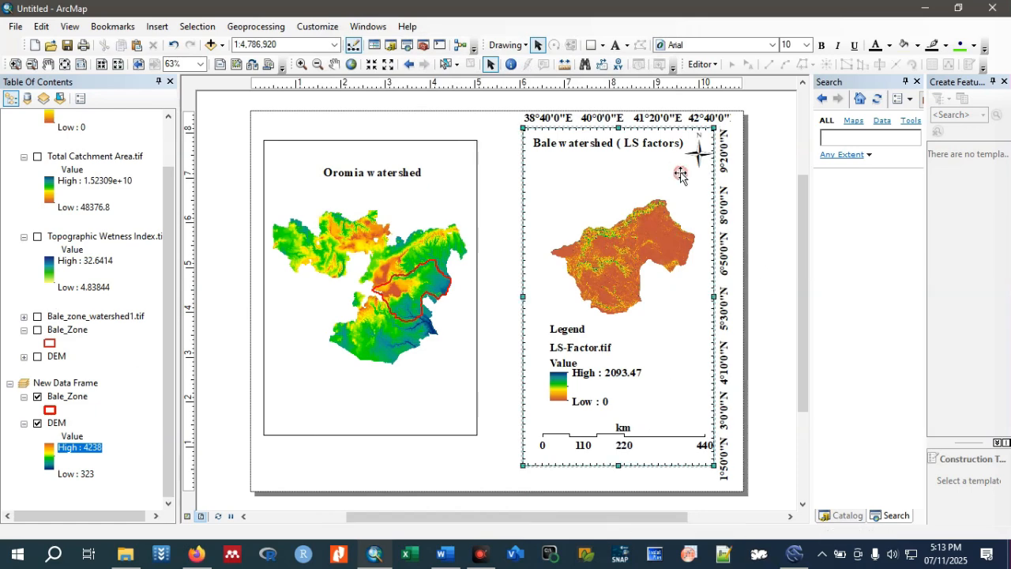
click(621, 130)
drag(620, 129, 634, 170)
click(629, 149)
click(758, 300)
Export the map layout to the Desktop as a 300 dpi PNG named SAGA_GIS.
click(15, 26)
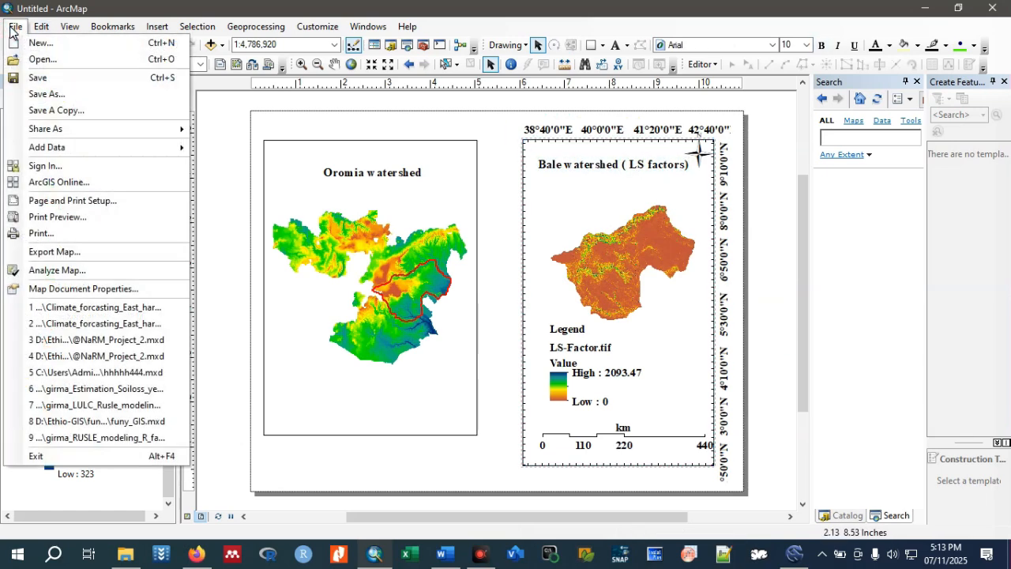
click(72, 254)
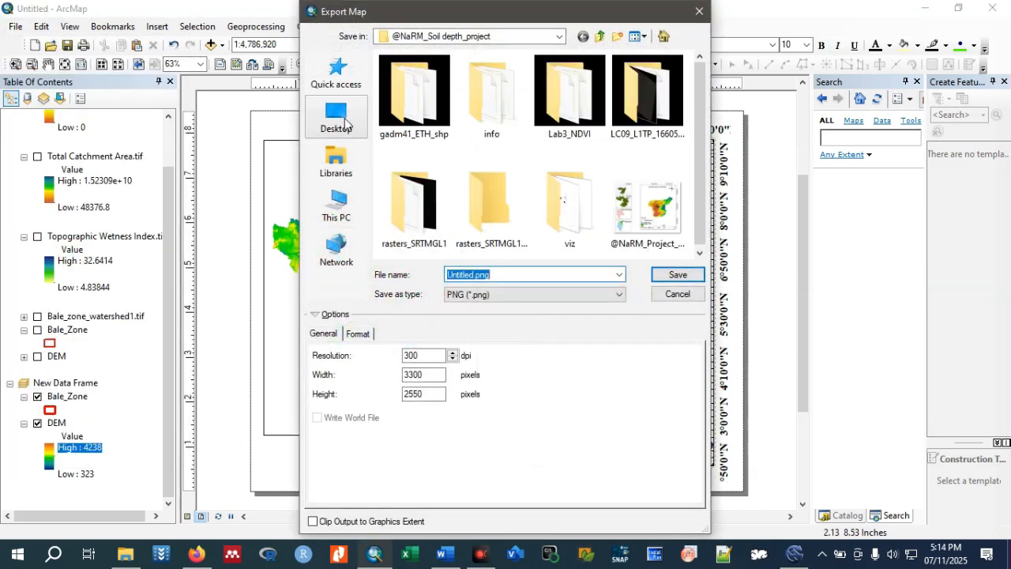
click(345, 122)
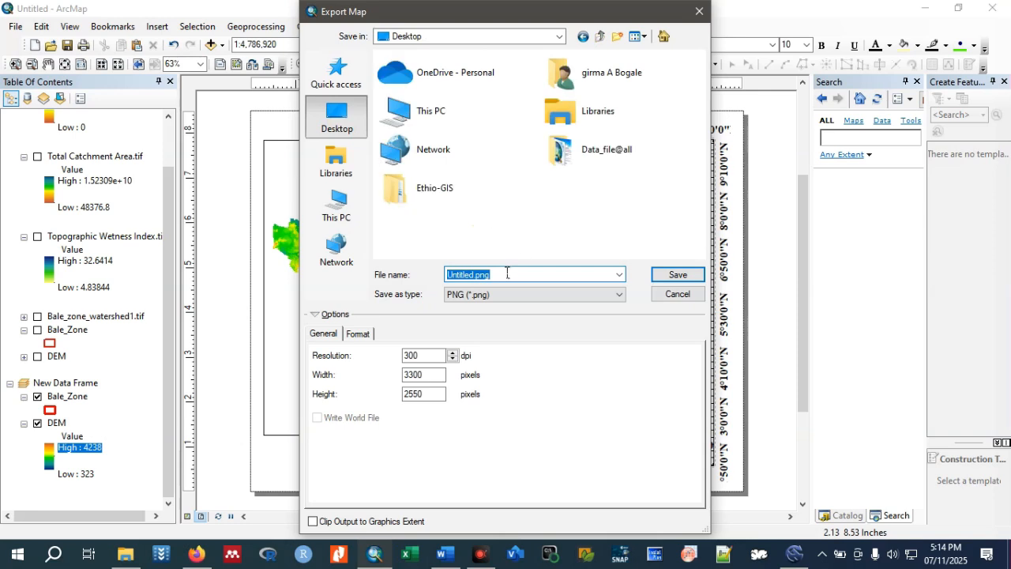
text(SAGA_GIS)
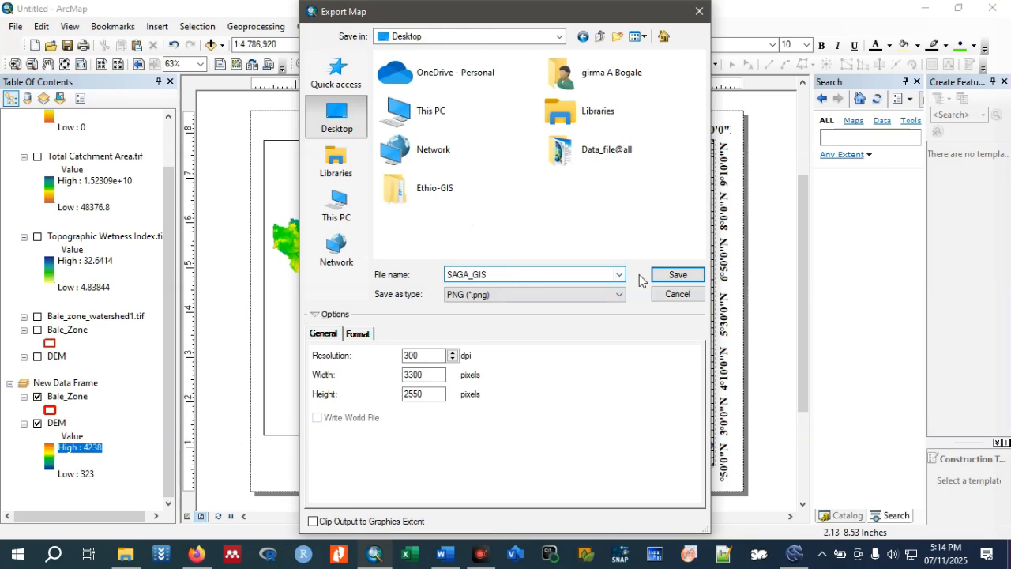
click(678, 278)
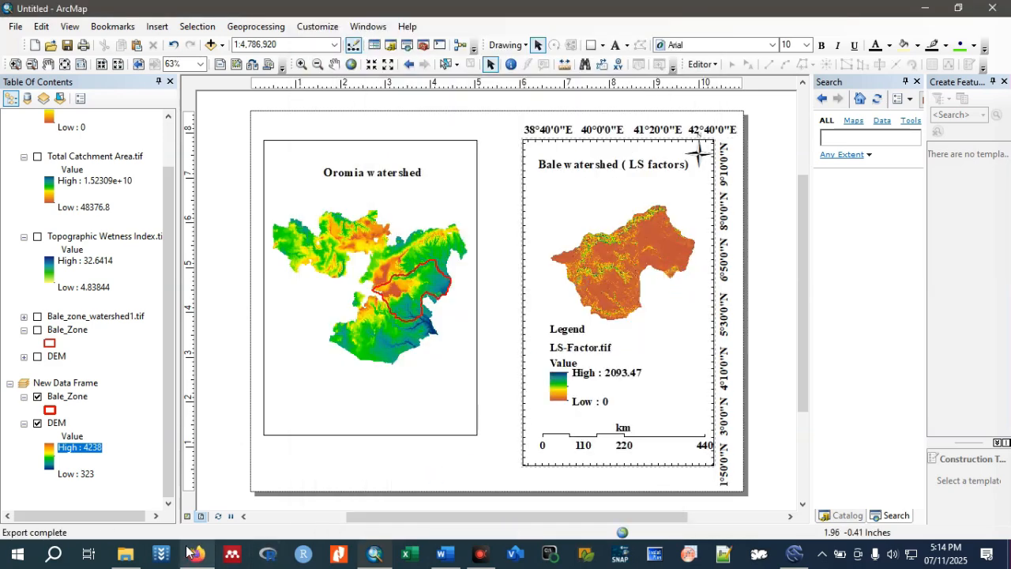
Switch to File Explorer and copy SAGA_GIS.png from the Desktop folder.
mouse_move(125, 557)
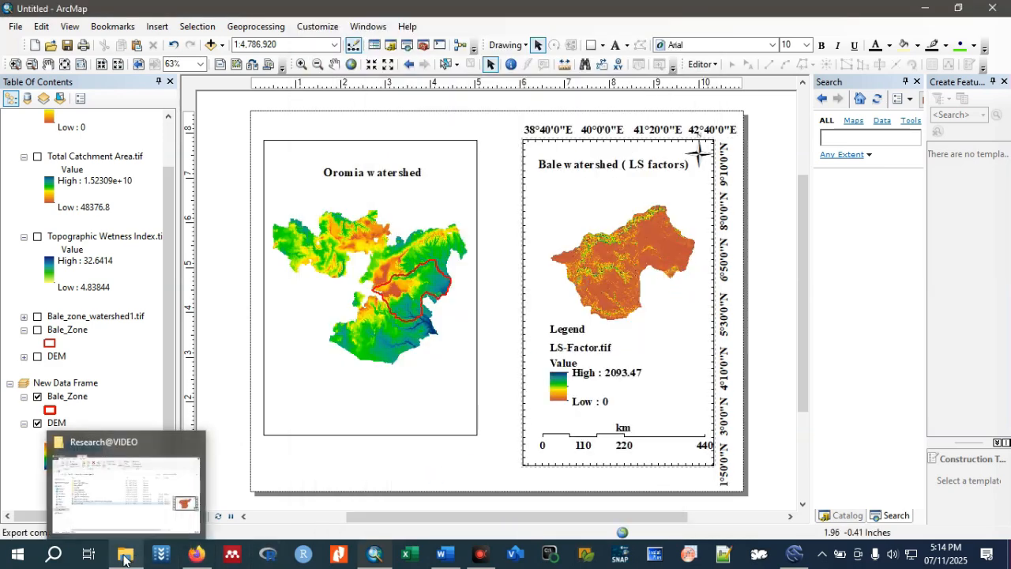
click(124, 557)
click(57, 252)
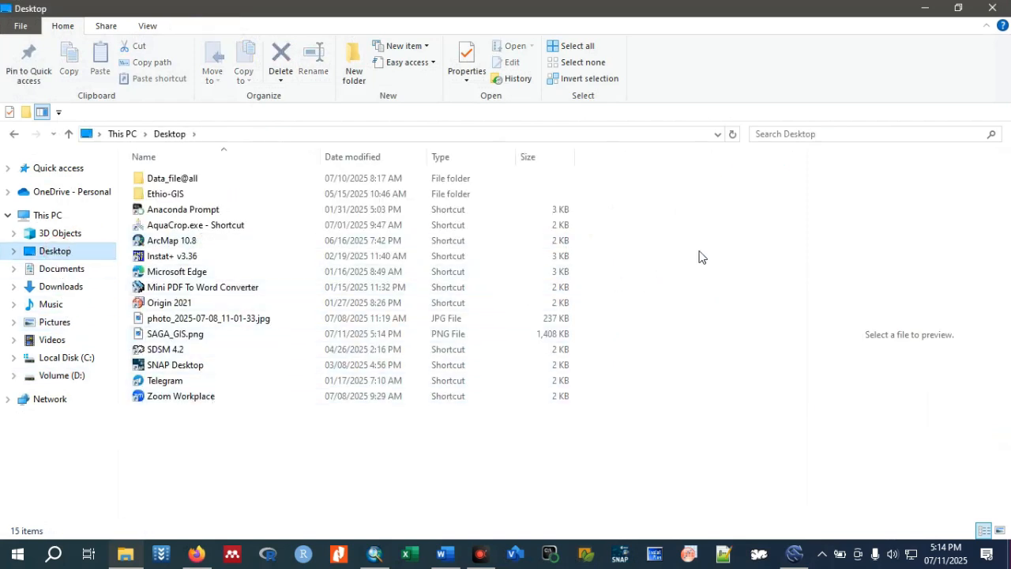
click(225, 336)
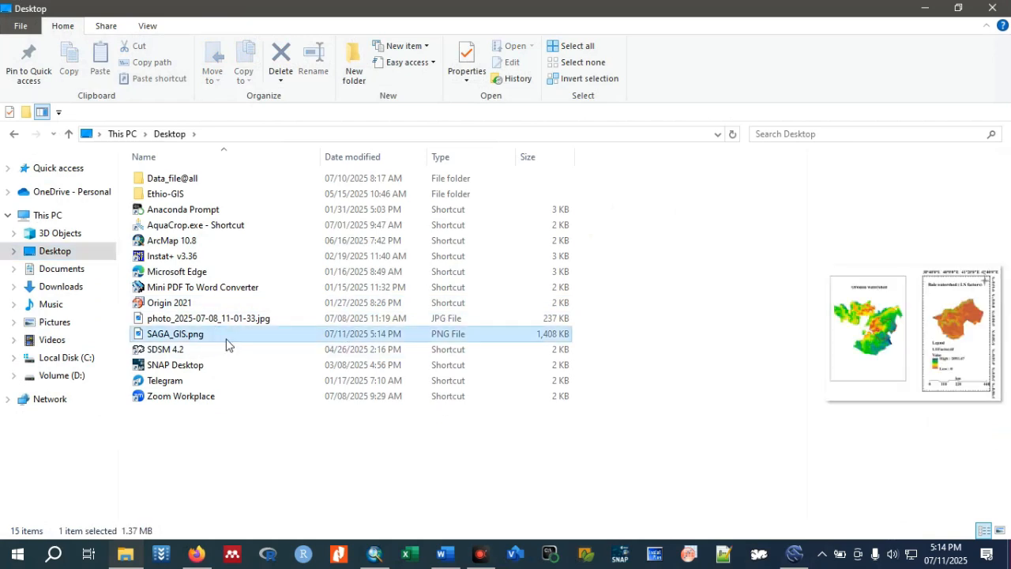
right_click(227, 343)
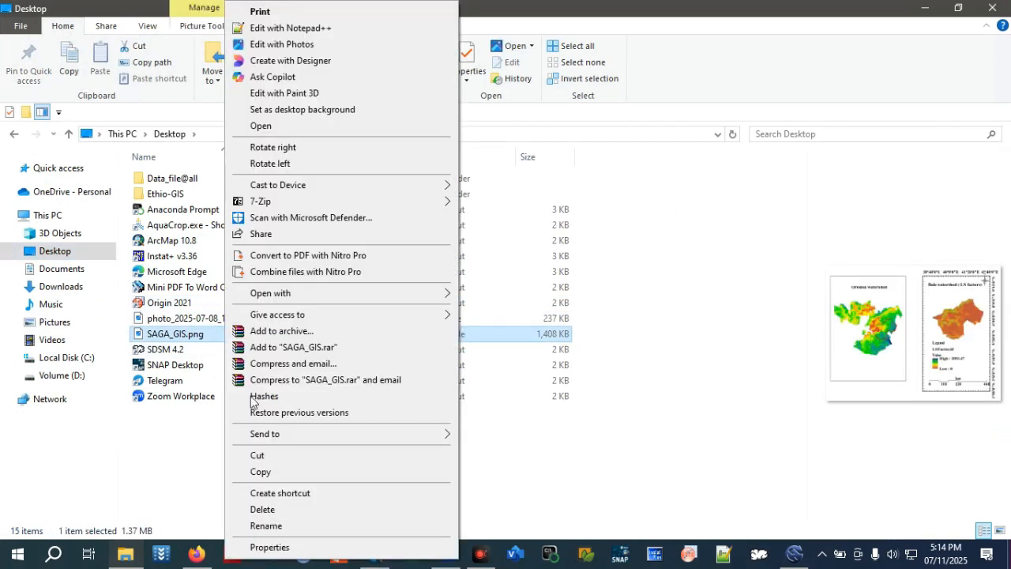
click(260, 470)
Switch to the Word manuscript and paste the map on new lines above the heading "2.3. Method of Data Analysis".
mouse_move(445, 563)
click(446, 522)
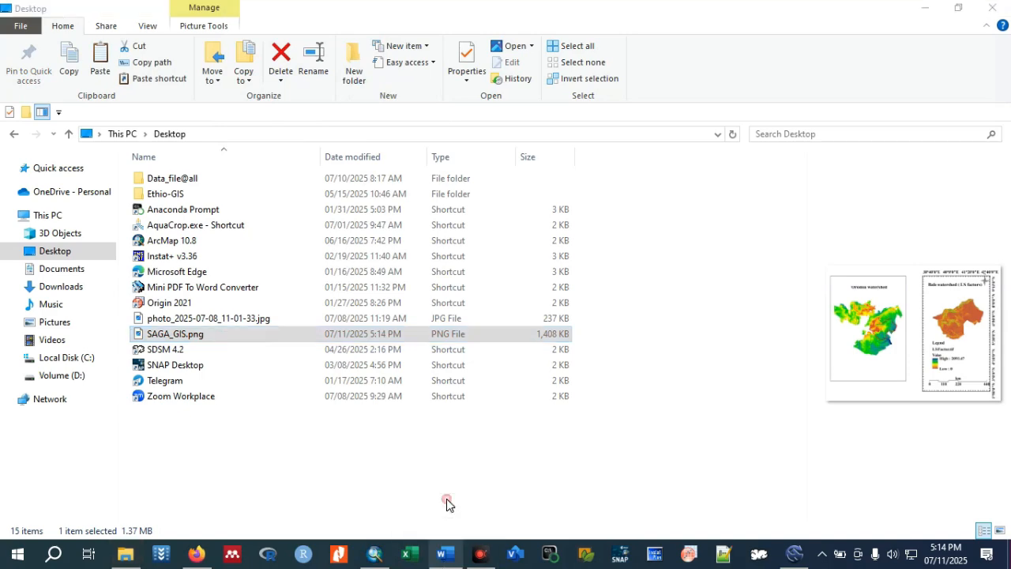
scroll(644, 316, down, 4)
scroll(648, 337, down, 4)
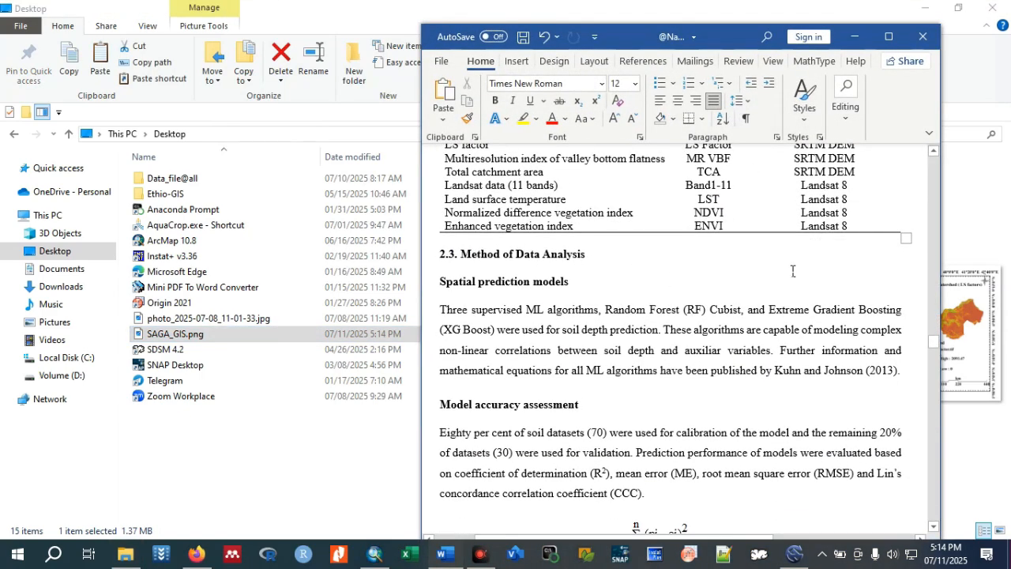
click(440, 253)
key(Return)
key(Return)
key(Return)
key(Return)
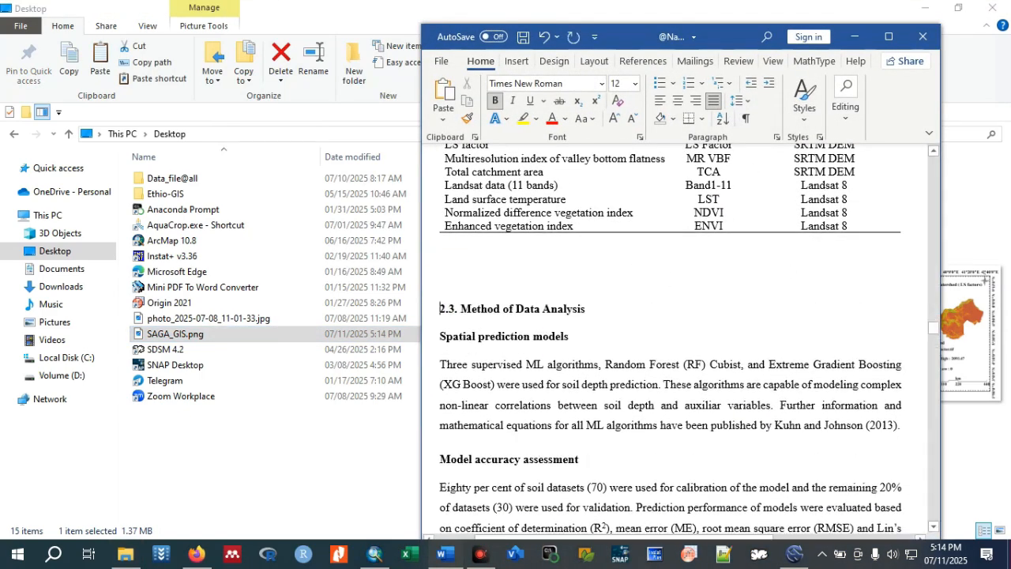
click(485, 253)
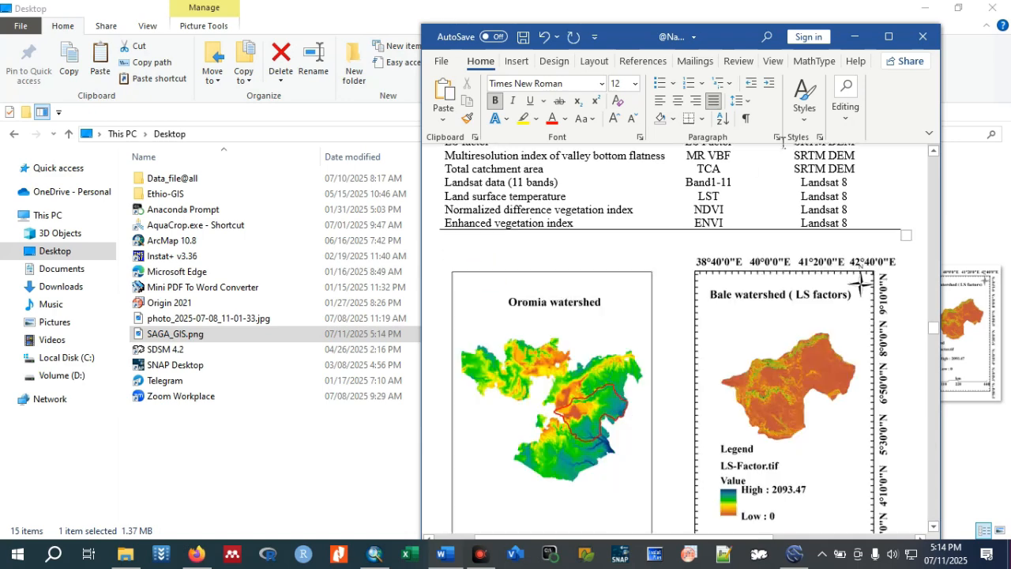
Maximize the document window and give the pasted map picture a black border.
click(889, 36)
click(621, 254)
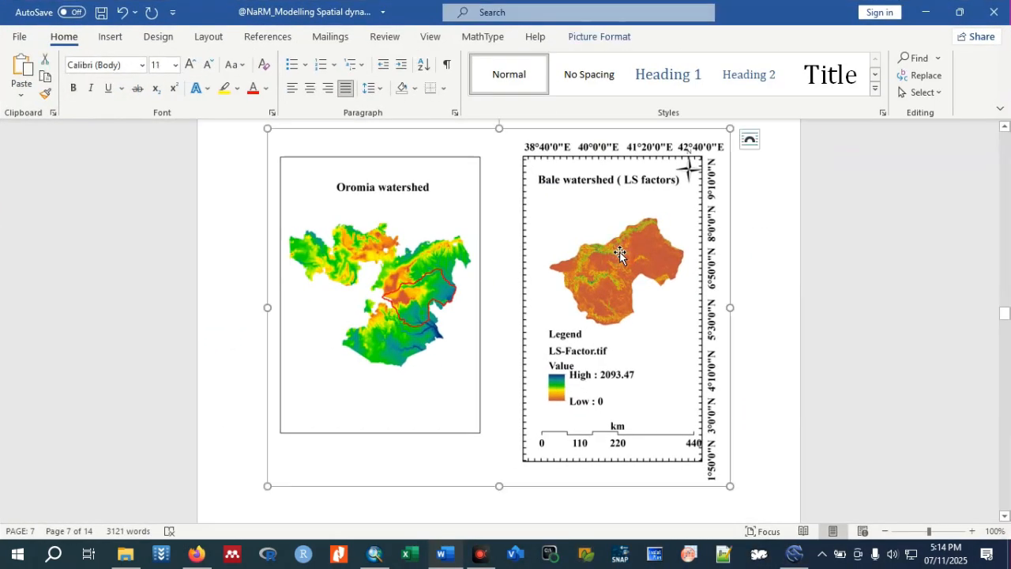
click(613, 36)
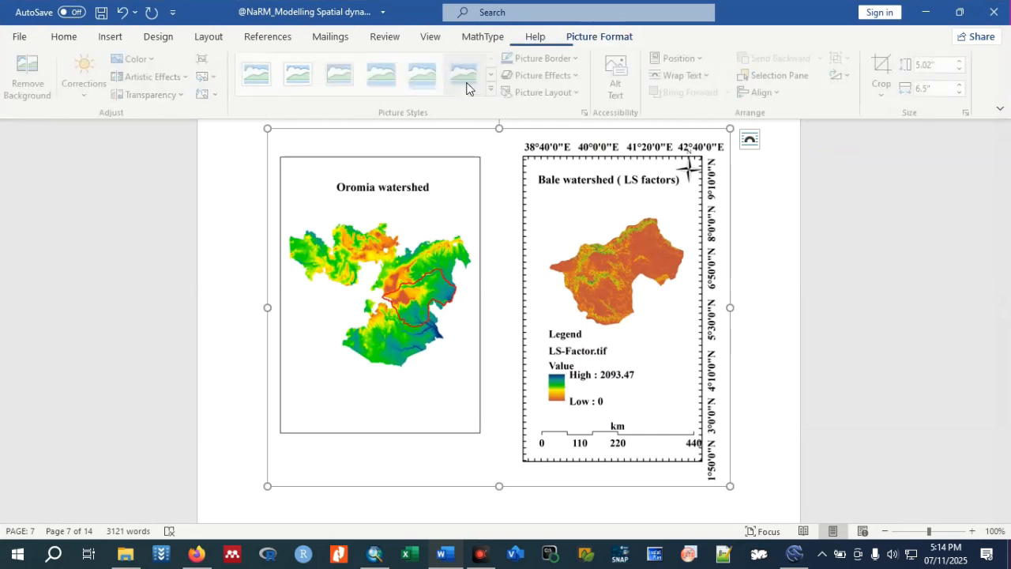
click(579, 59)
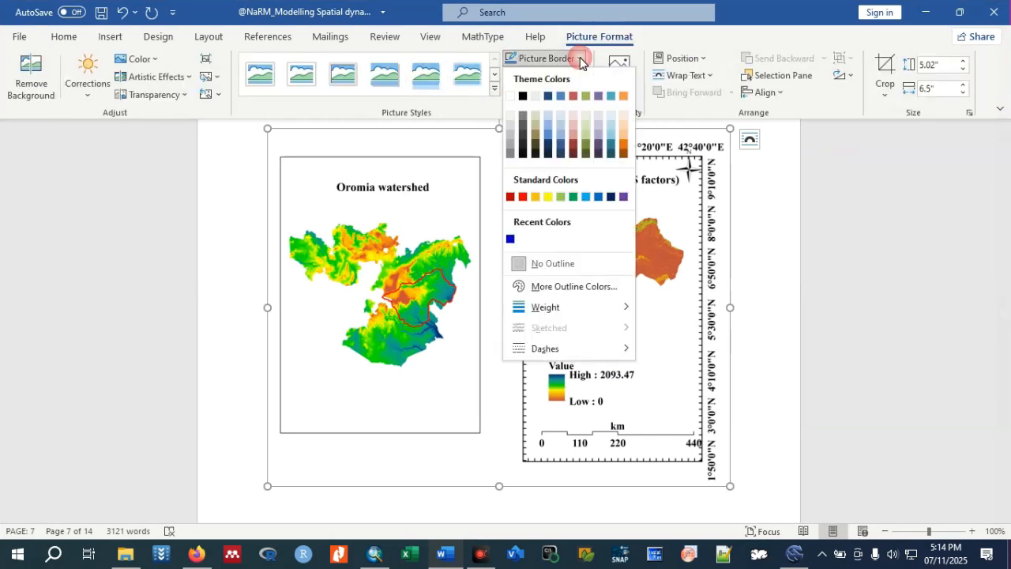
click(525, 97)
click(780, 298)
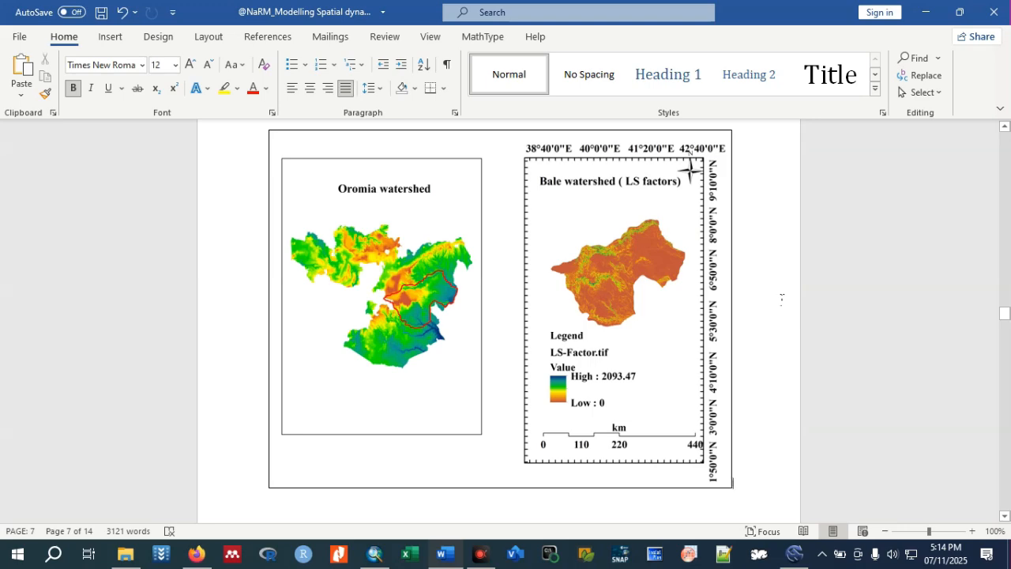
scroll(781, 298, up, 5)
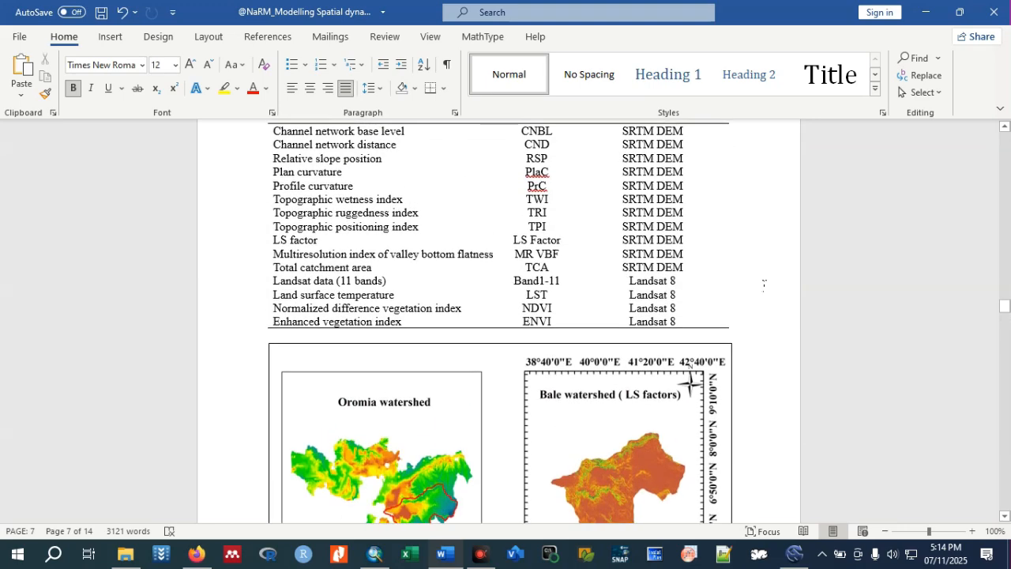
scroll(653, 425, up, 2)
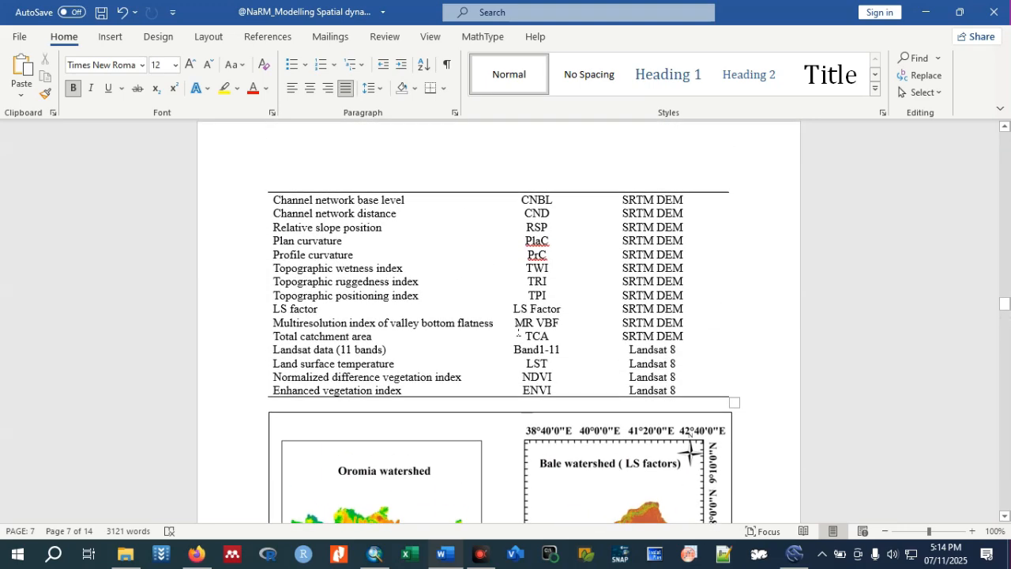
scroll(329, 362, up, 2)
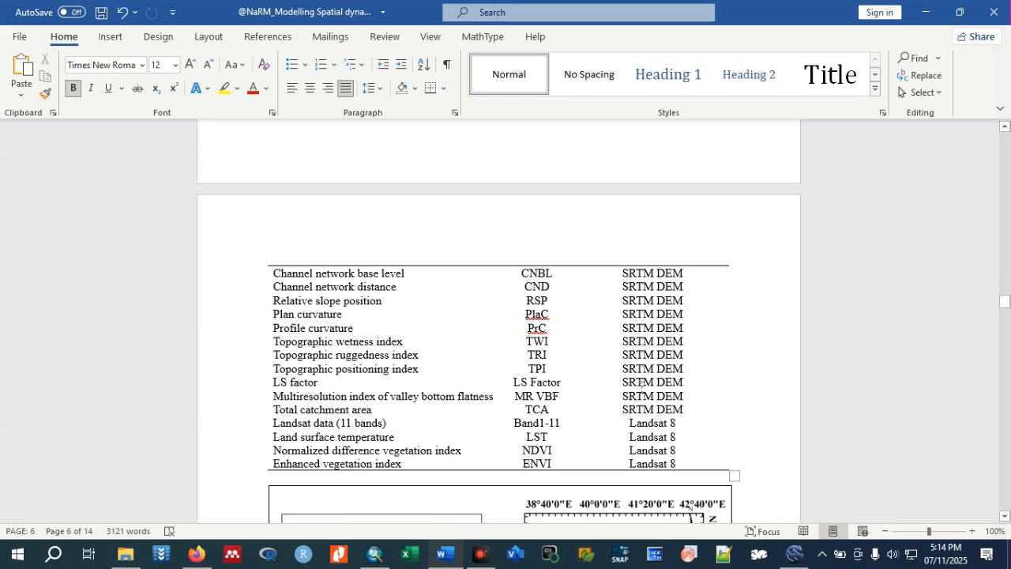
scroll(640, 382, down, 10)
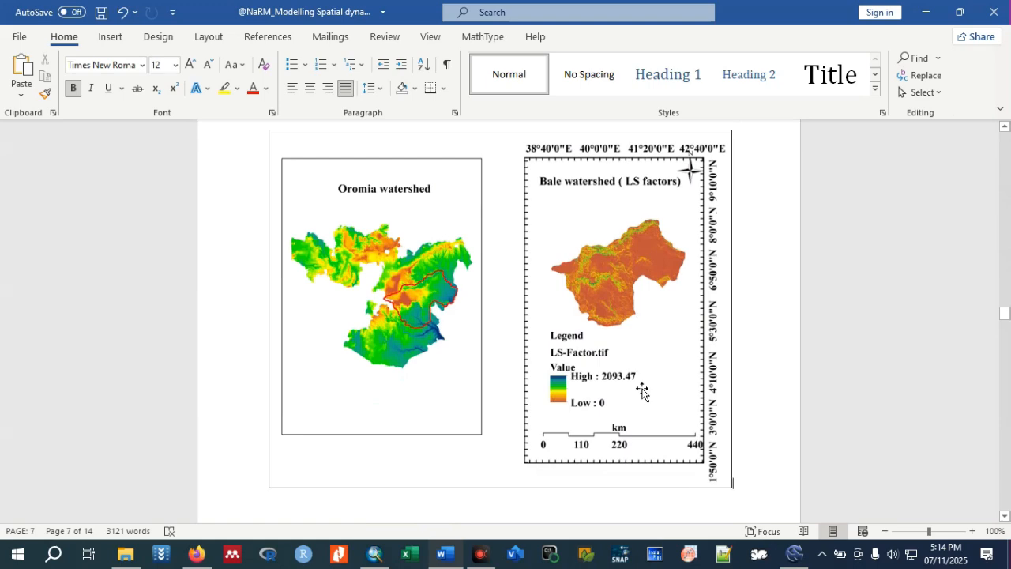
Switch to SAGA and close the program.
mouse_move(793, 566)
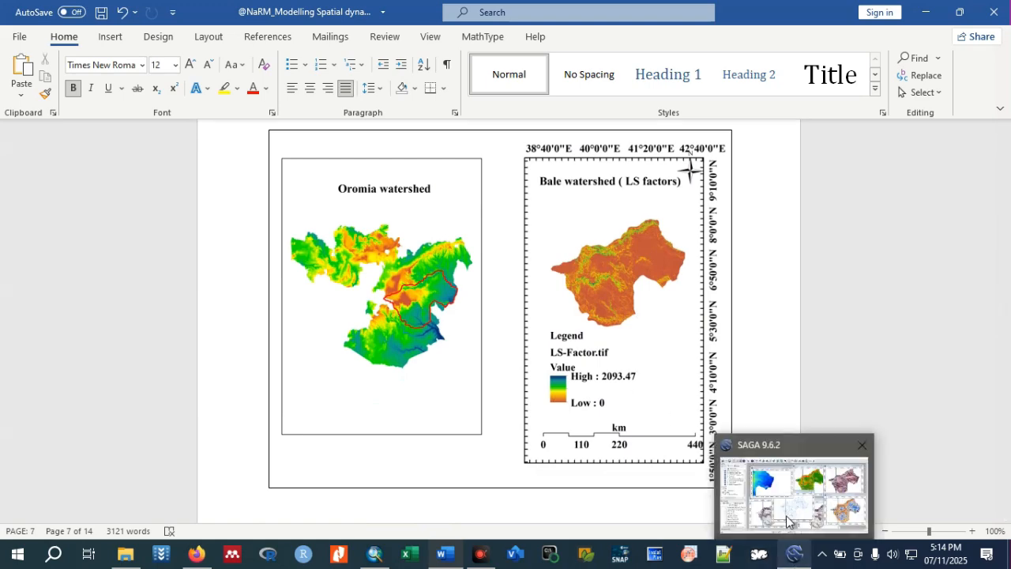
click(787, 520)
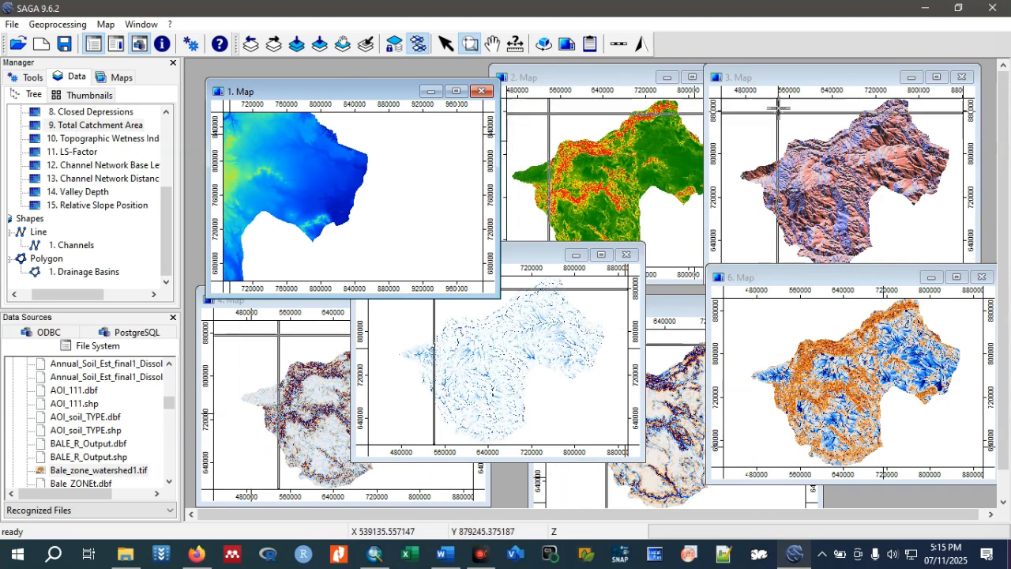
click(992, 10)
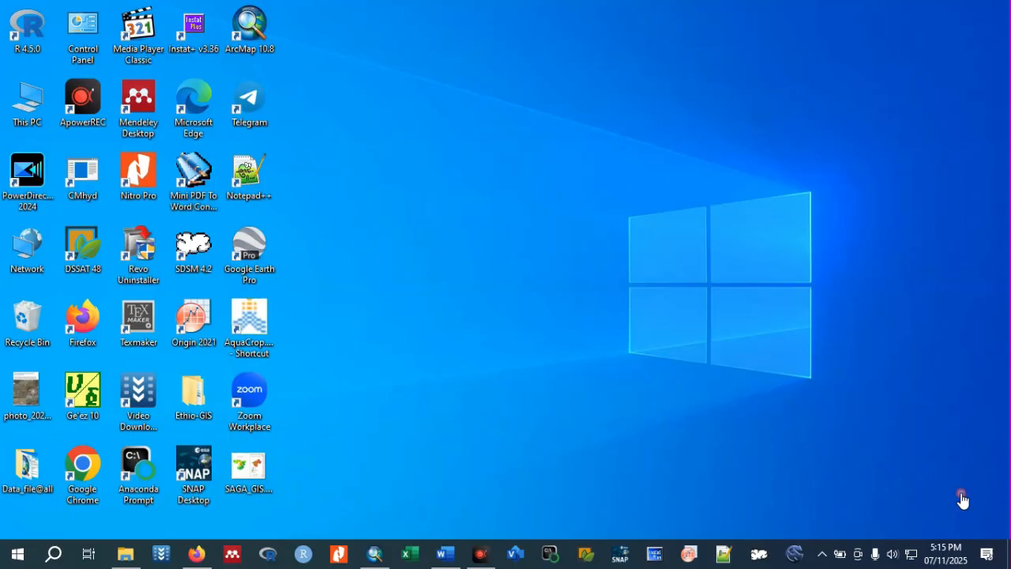